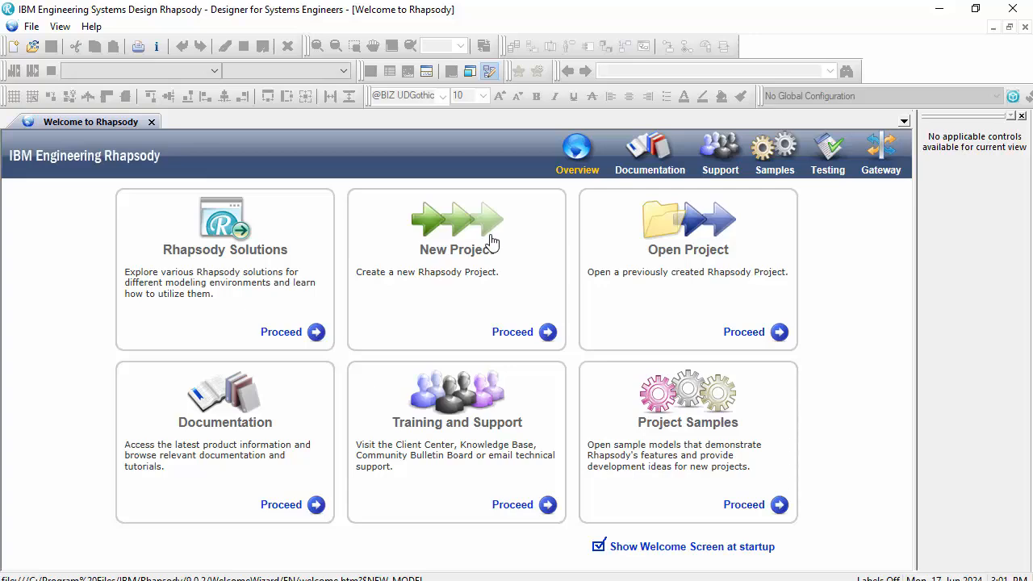
- Create a new project named InsulinPumpSystem with project type ExecutableMBSEProfile, replacing the existing project file
left_click(488, 240)
left_click(496, 255)
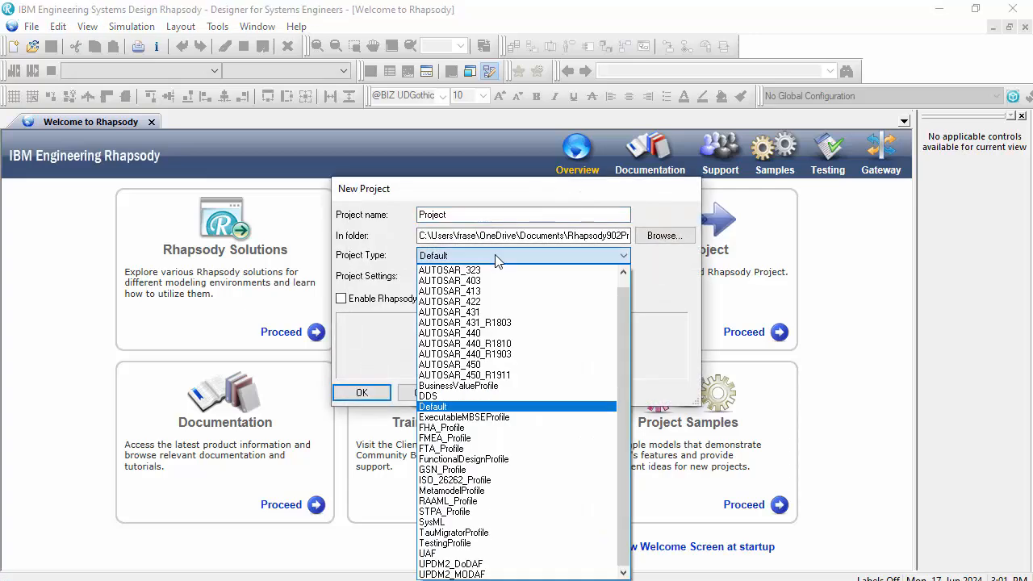
left_click(495, 417)
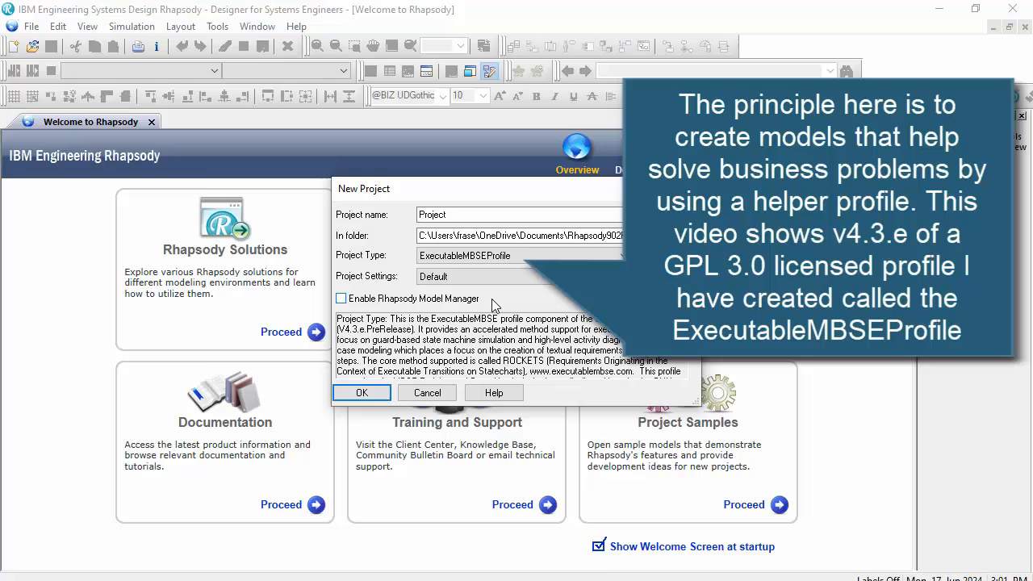
double_click(432, 214)
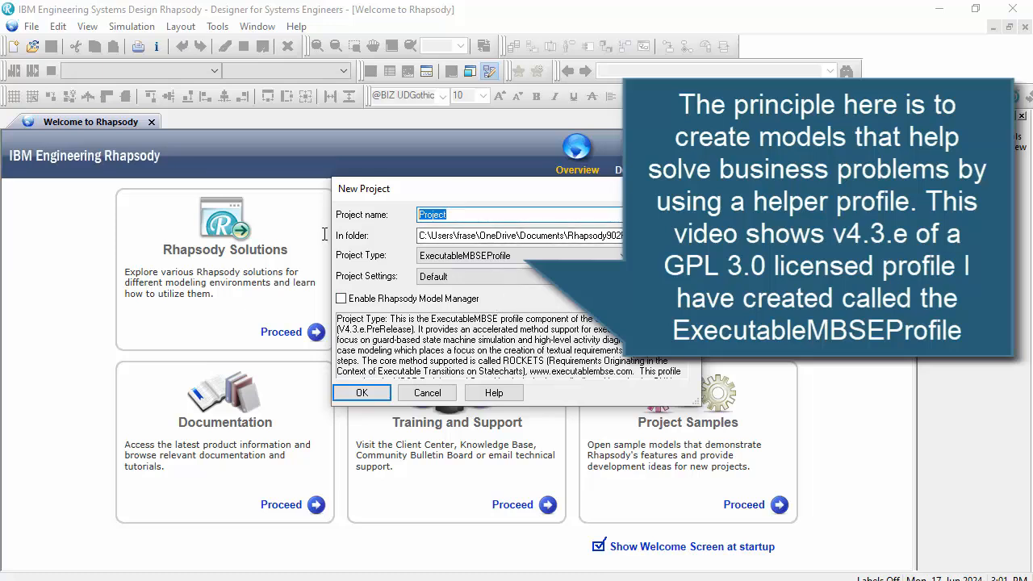
type("InsulinPumpSystem")
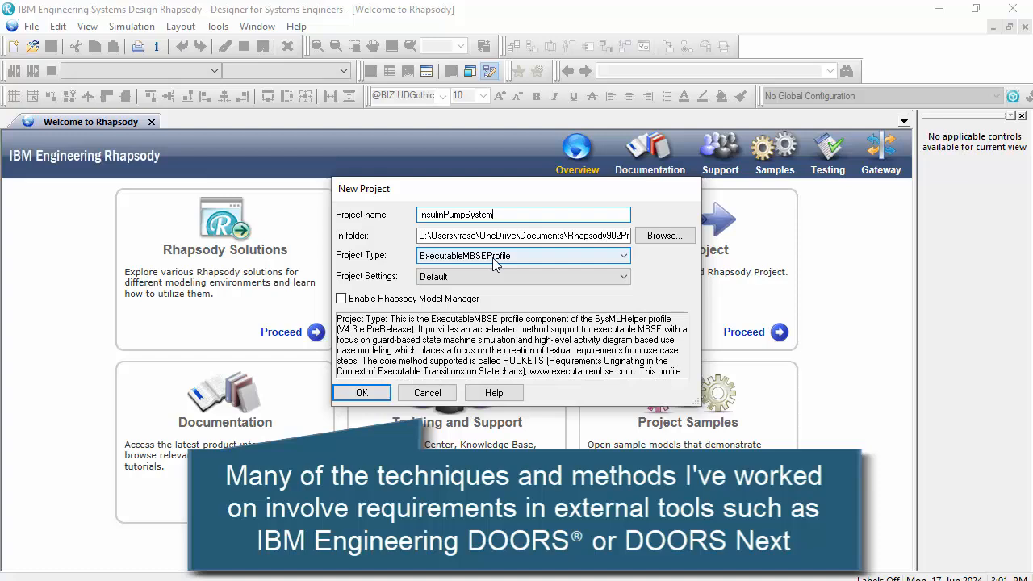
key("Return")
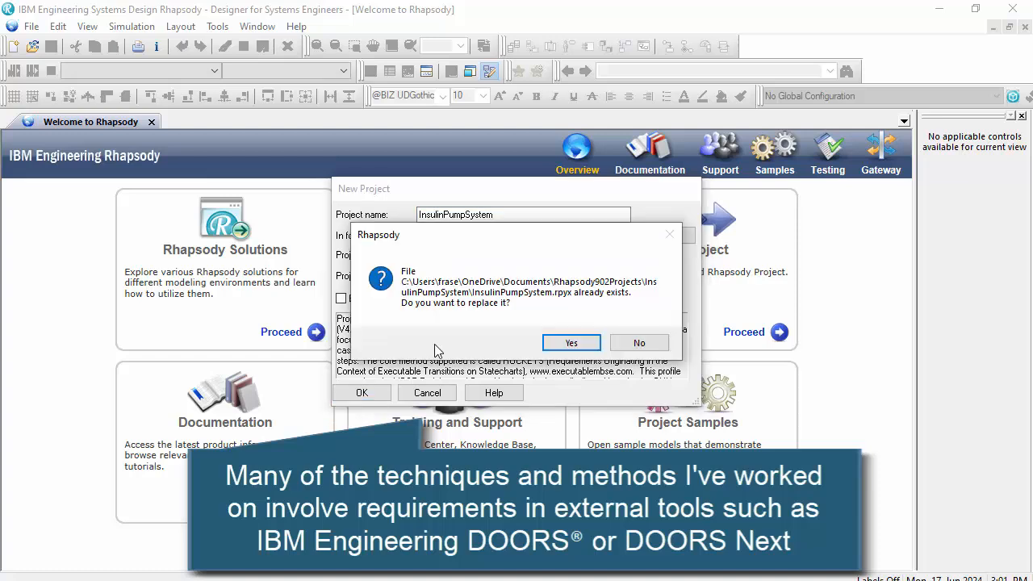
left_click(557, 335)
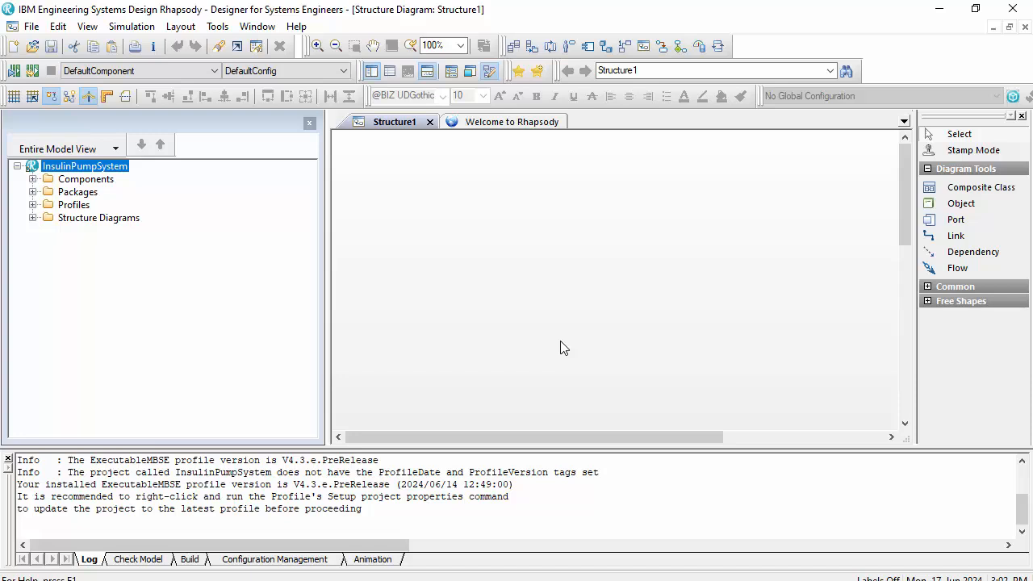
- Create the FeatureA use case package structure under the project with default options, applying the Executable MBSE properties and tags
right_click(86, 166)
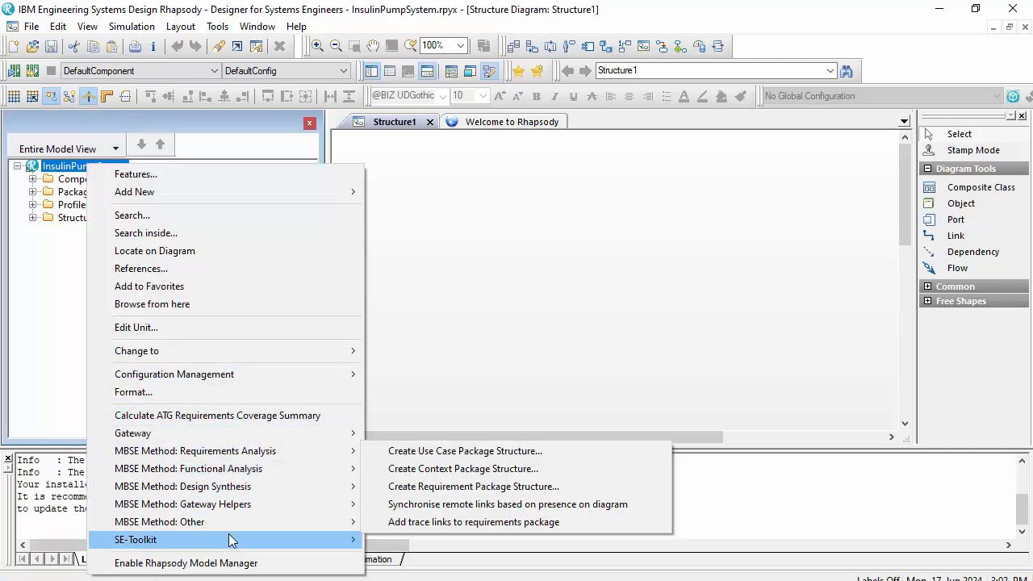
mouse_move(284, 453)
left_click(409, 451)
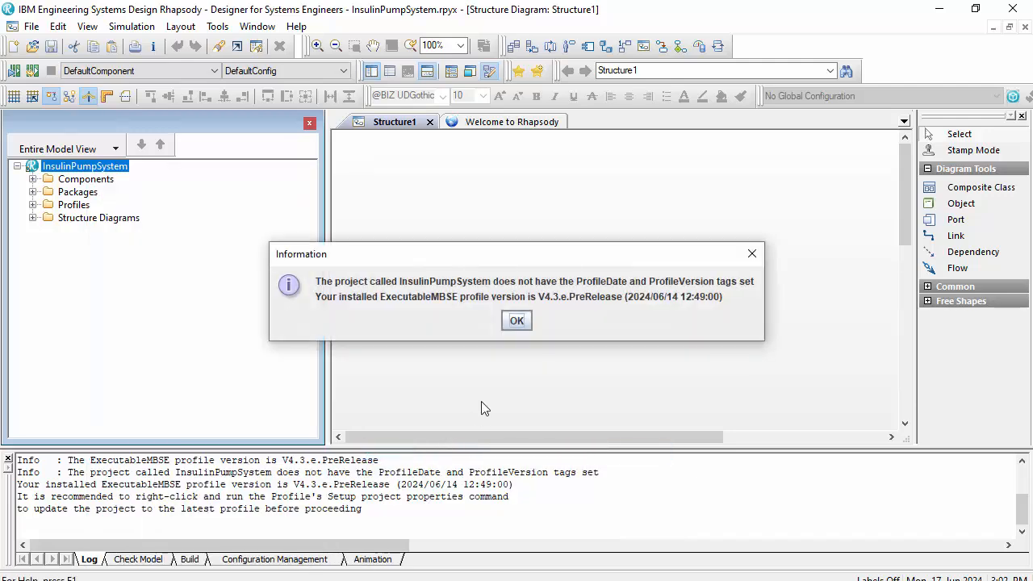
left_click(517, 321)
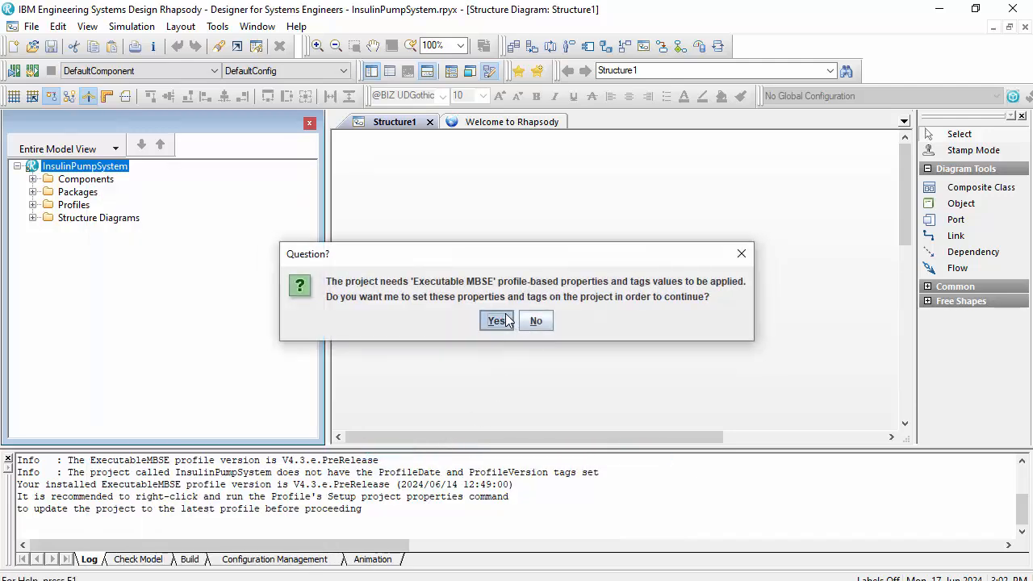
left_click(497, 320)
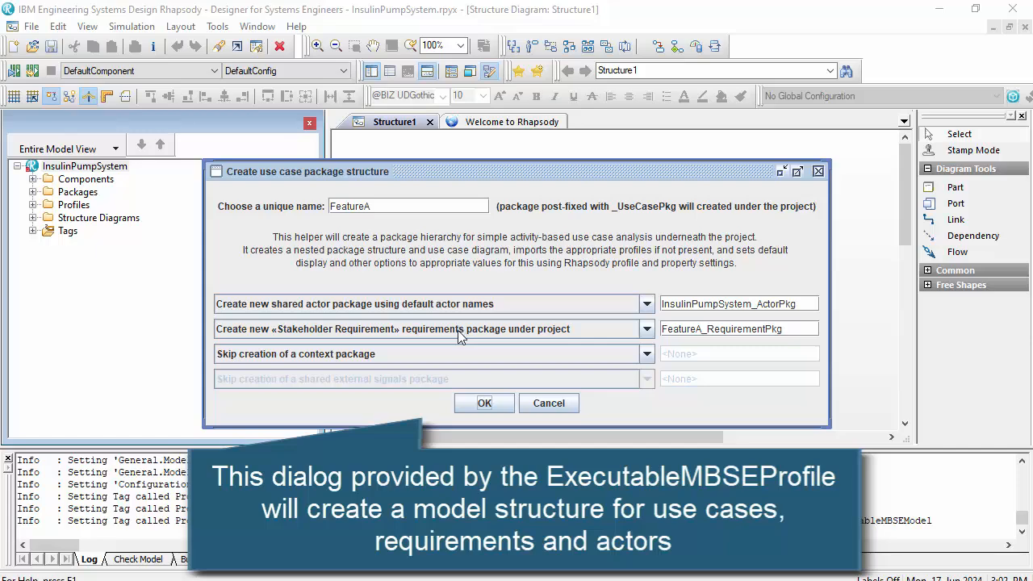
left_click(479, 397)
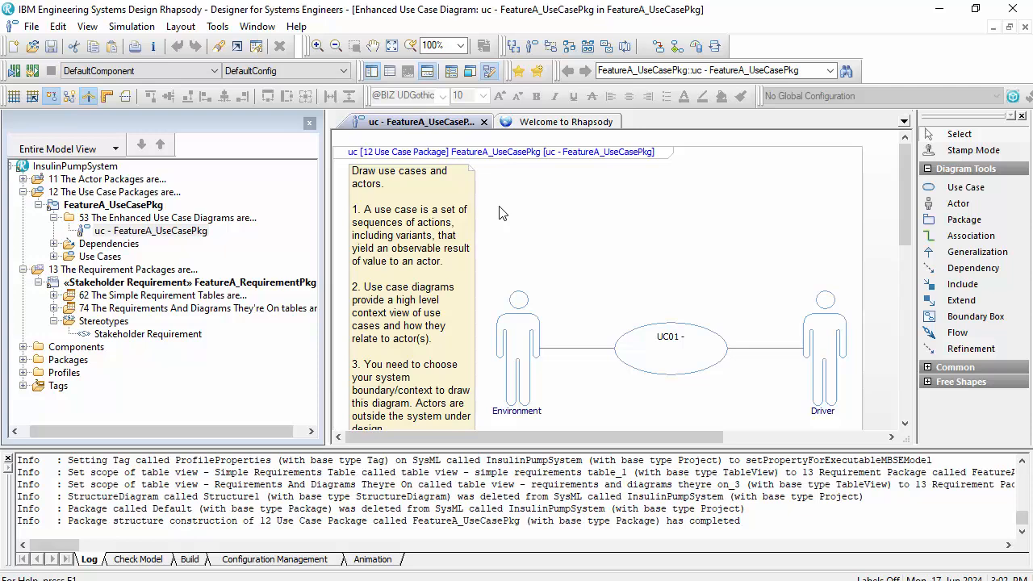
- Examine the generated actor, use case and requirement packages and the diagrams and views that can be added to the requirement package
left_click(23, 179)
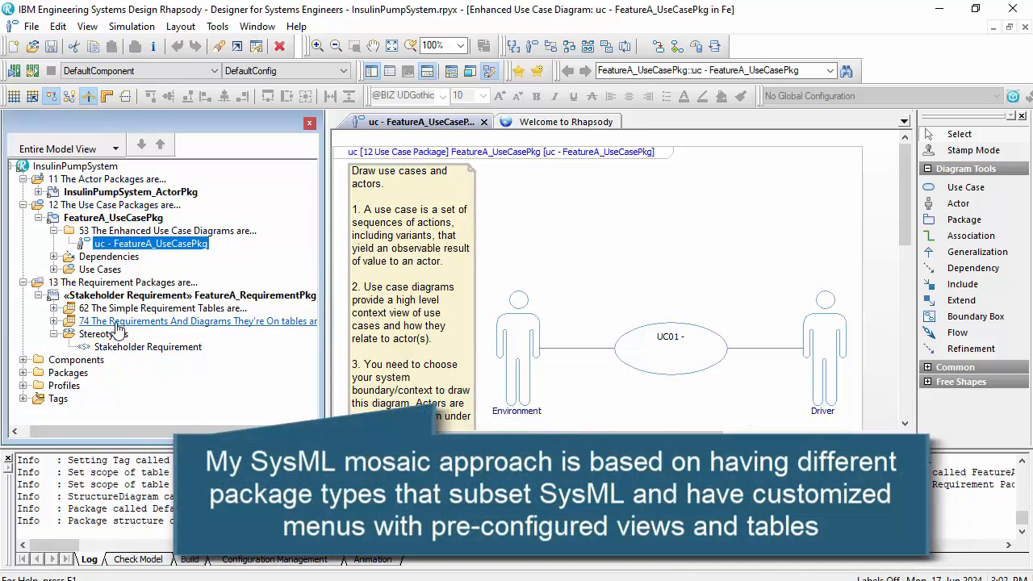
left_click(620, 245)
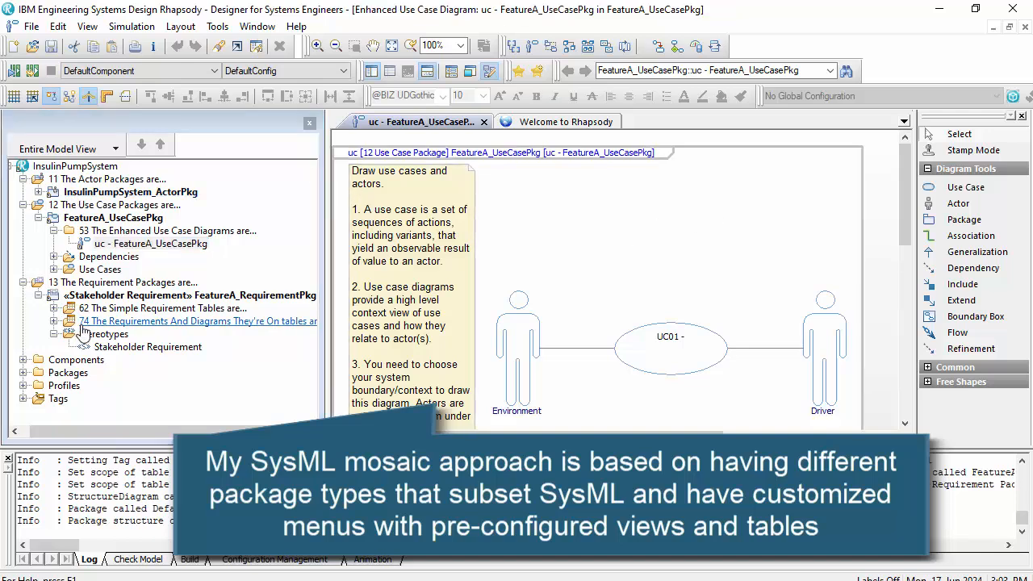
scroll(65, 360, "left", 1)
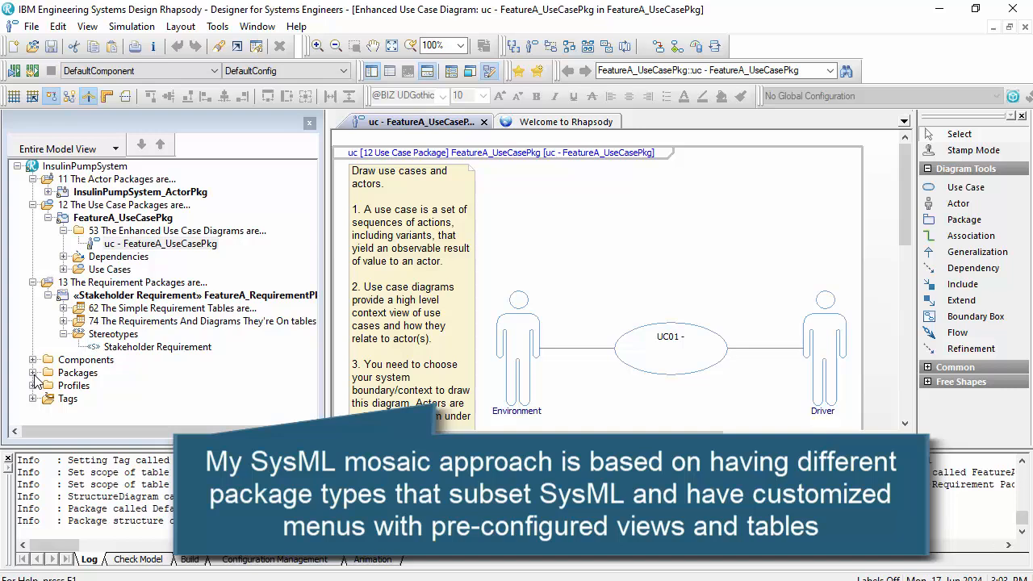
right_click(200, 296)
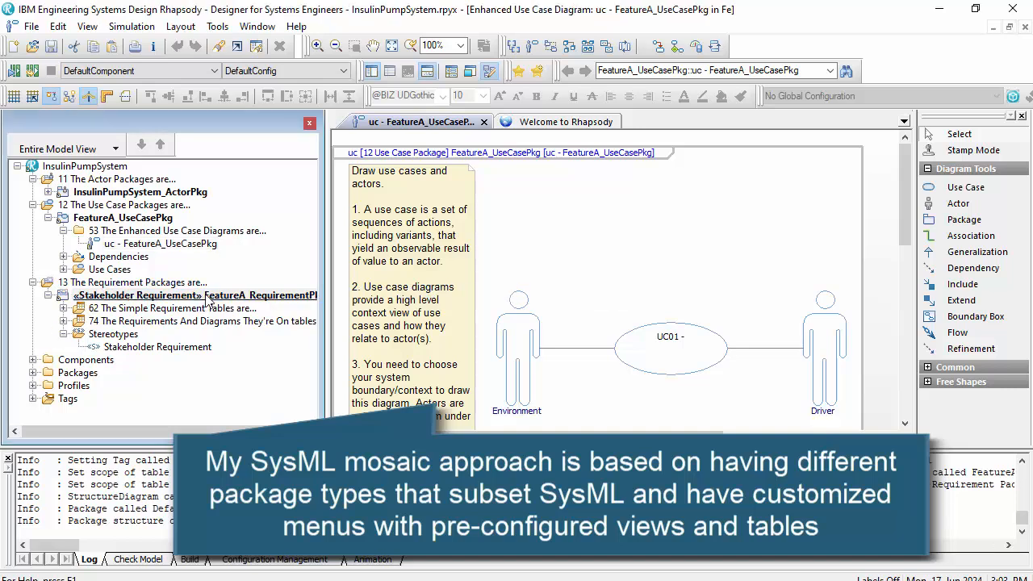
mouse_move(436, 123)
mouse_move(531, 123)
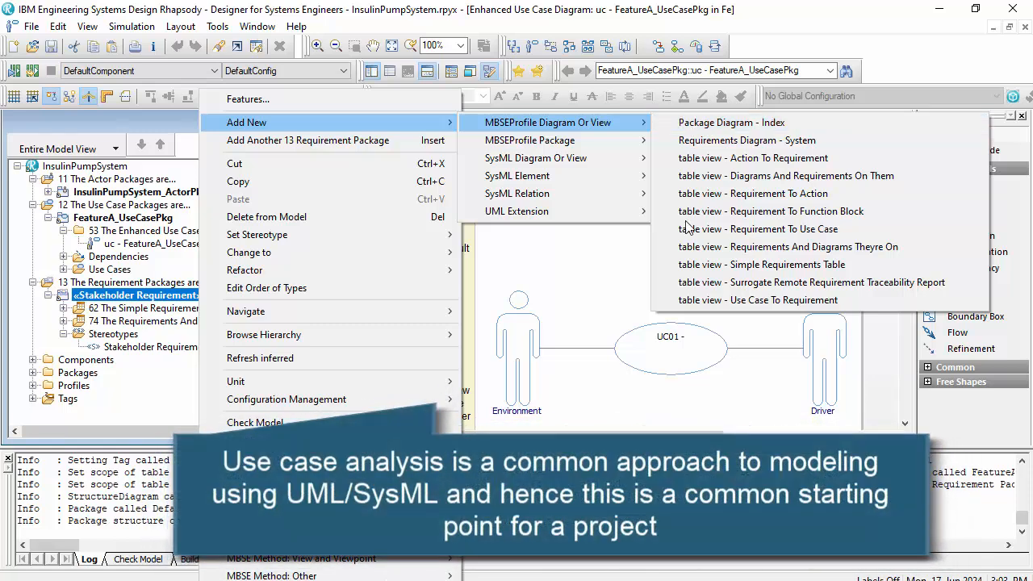
left_click(644, 274)
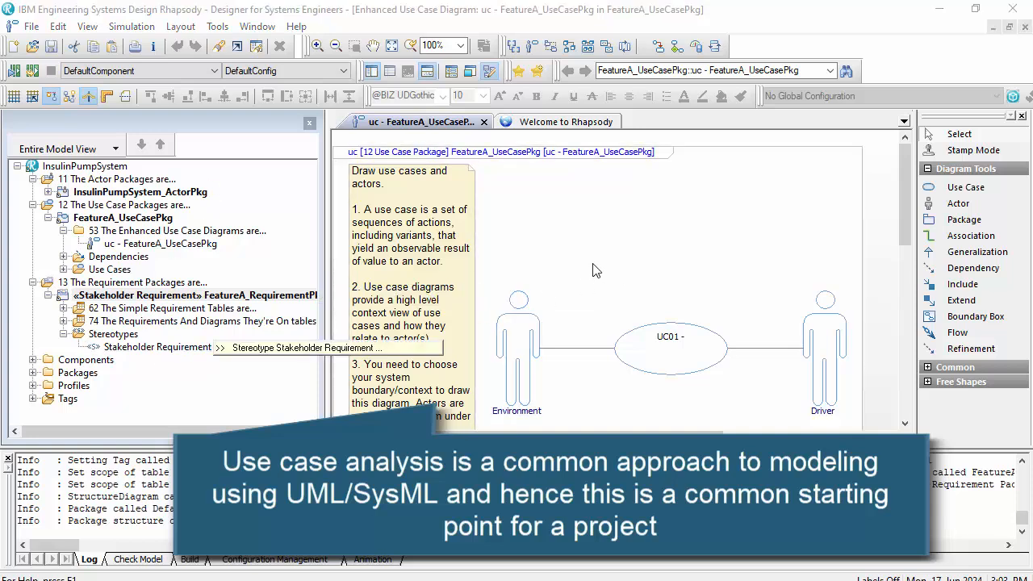
- Rename the use case in the diagram to "Manage glucose levels" and the Driver actor to "Patient"
scroll(815, 247, "down", 1)
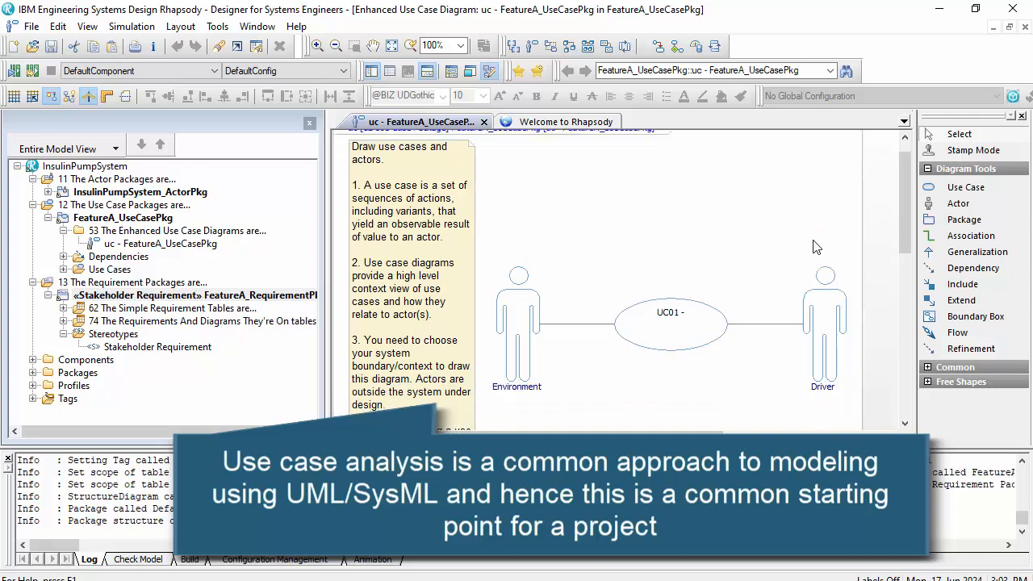
scroll(815, 247, "down", 1)
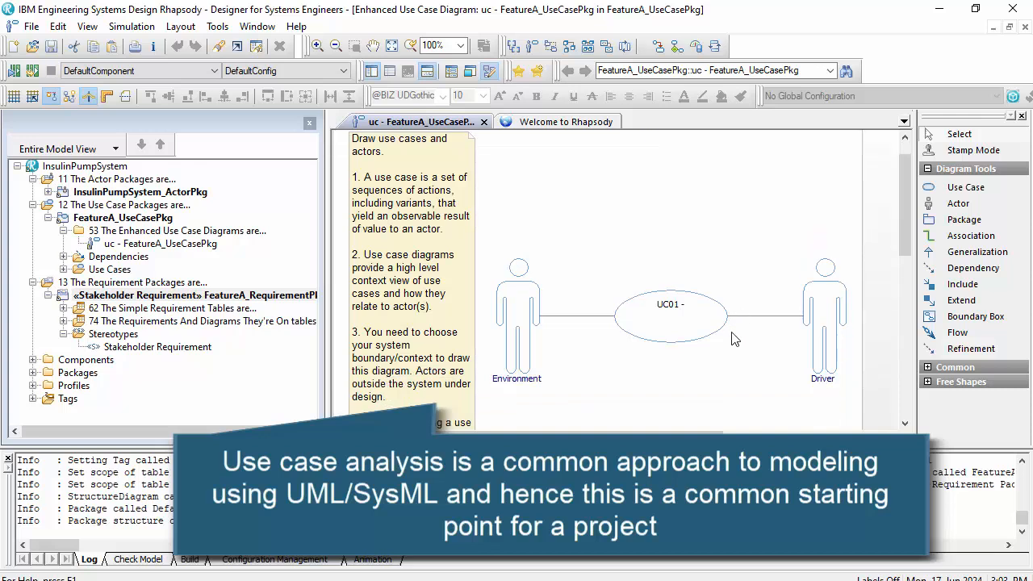
left_click(674, 310)
left_click(677, 308)
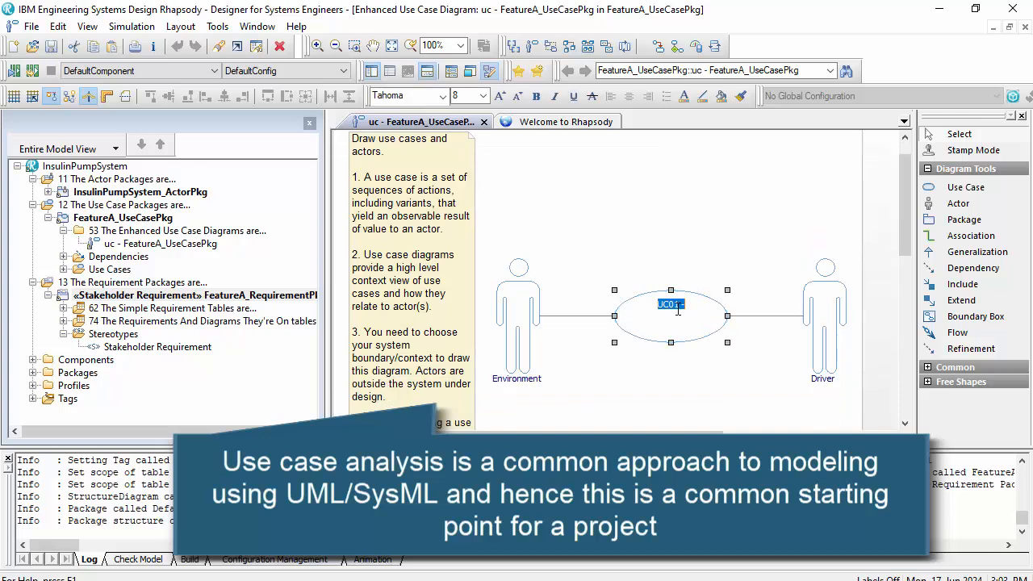
type("Manage glucose level")
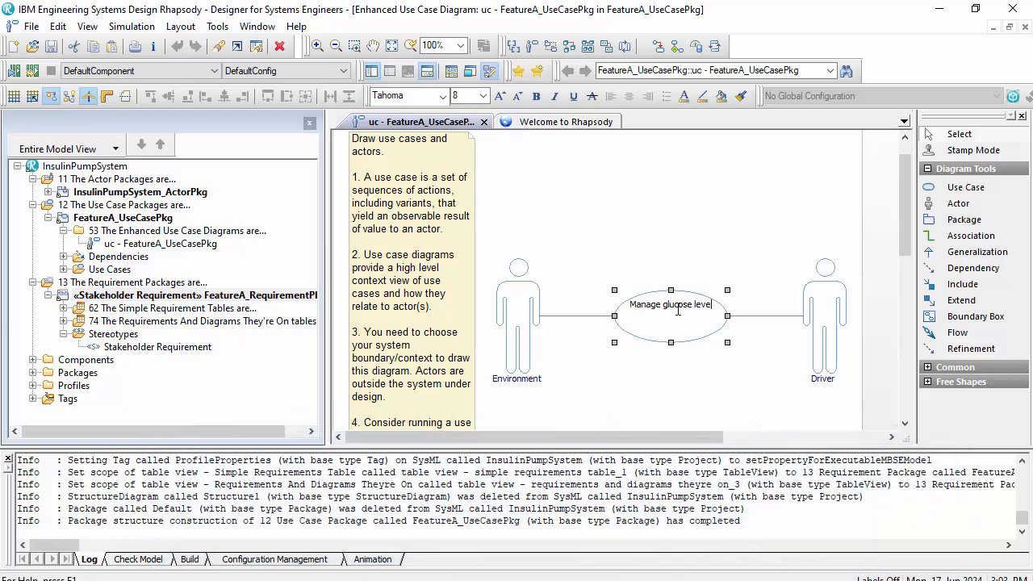
type("s")
double_click(819, 378)
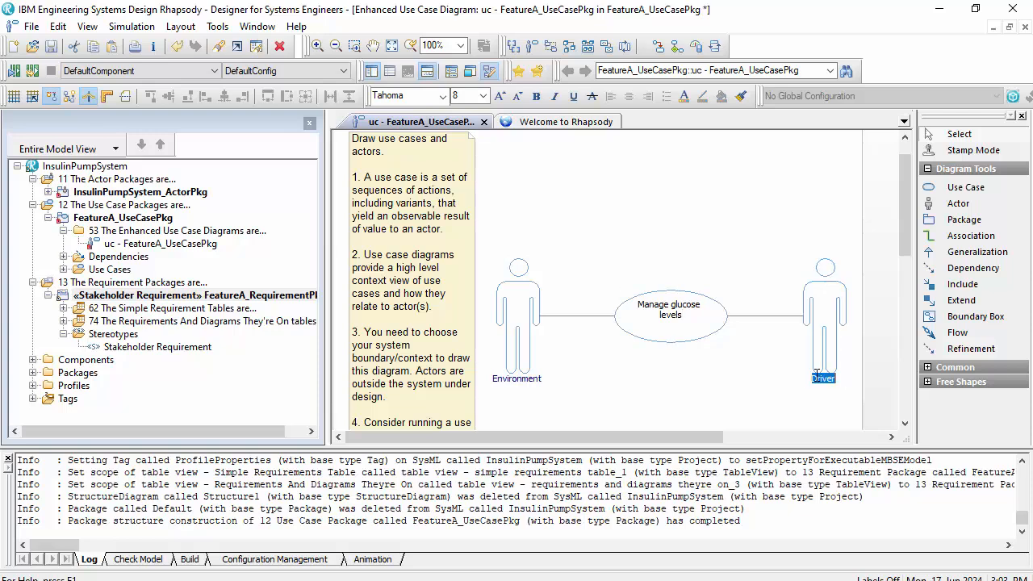
type("Patient")
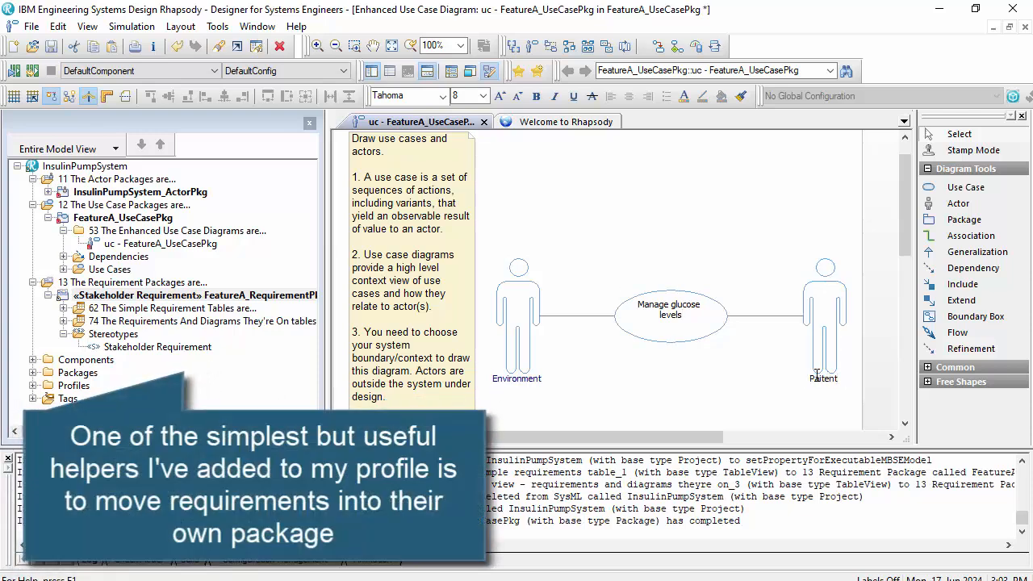
- Create a stakeholder requirement from the Manage glucose levels use case in the requirement package and place its box below the Patient actor
scroll(645, 323, "down", 1)
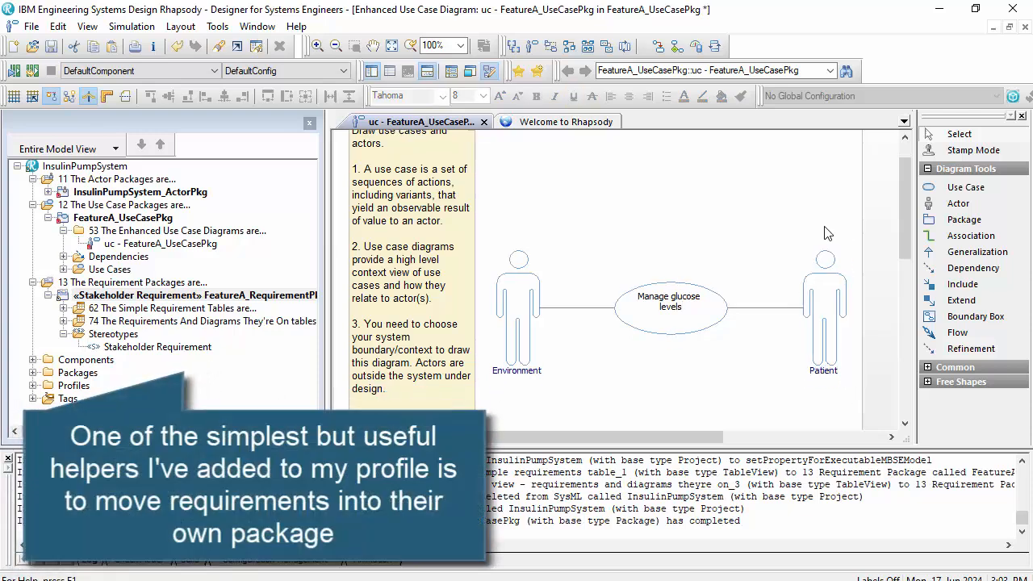
right_click(628, 299)
mouse_move(804, 491)
left_click(555, 487)
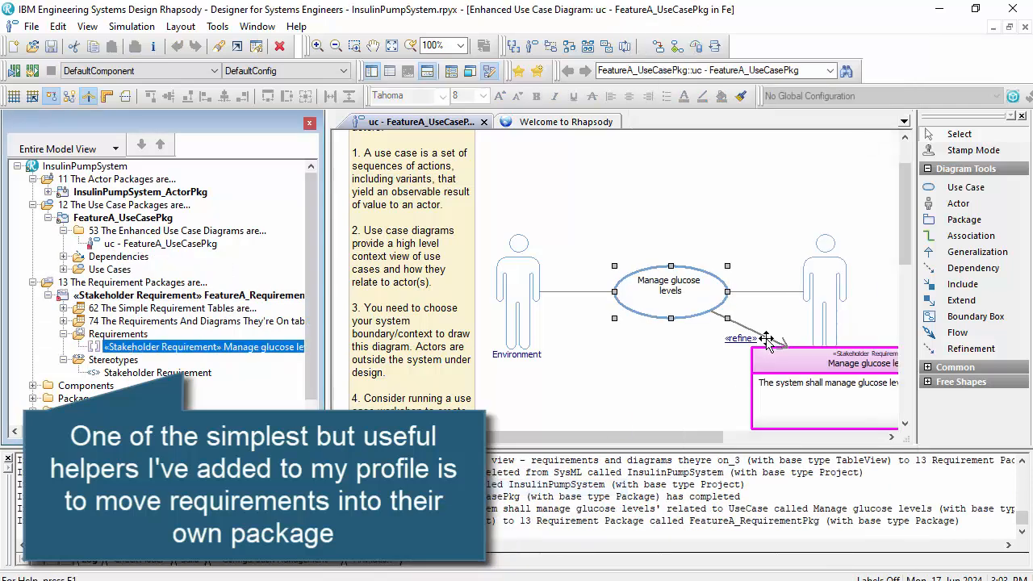
scroll(780, 342, "down", 1)
scroll(779, 342, "down", 2)
left_click_drag(781, 343, 797, 360)
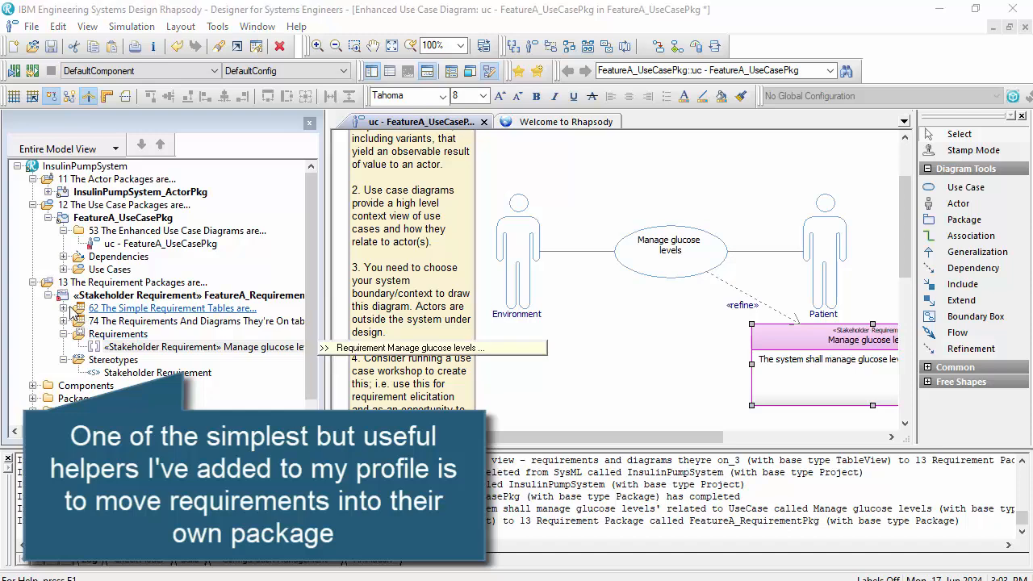
- View the requirement package's Simple Requirements Table and its Requirements And Diagrams They're On table
left_click(64, 309)
double_click(94, 320)
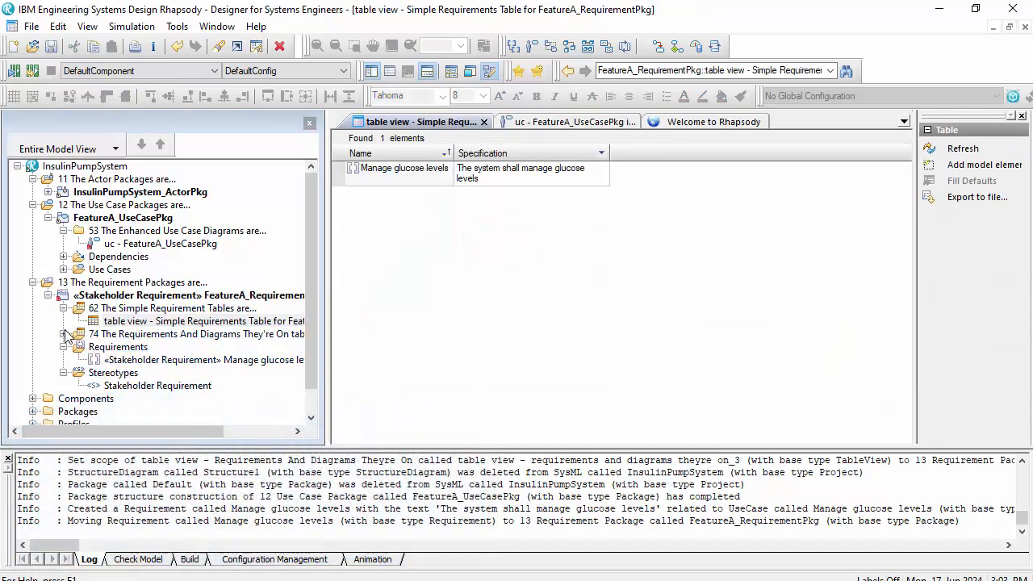
left_click(64, 334)
double_click(113, 347)
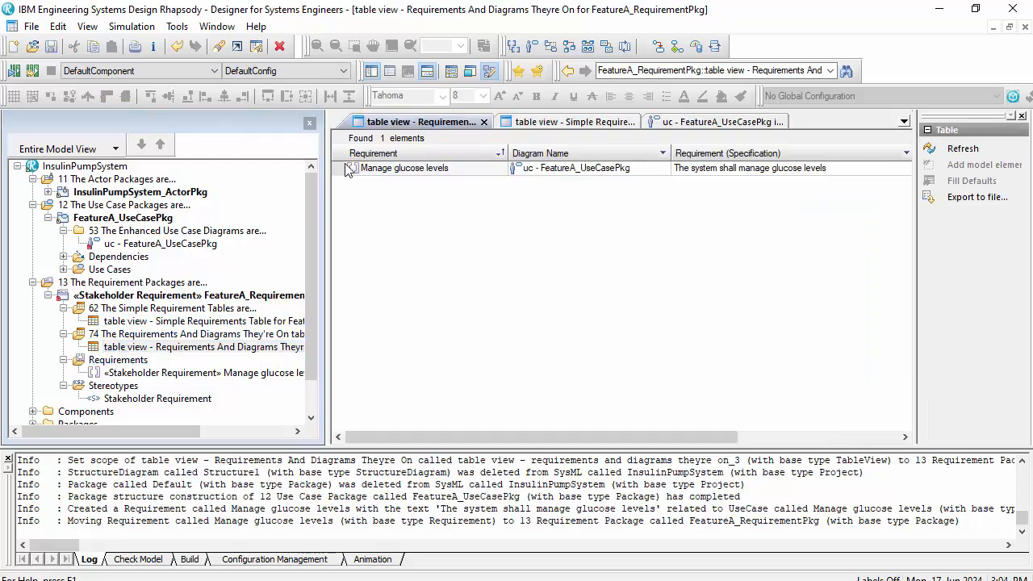
- Draw a boundary box around the Manage glucose levels use case in the use case diagram and name it "Insulin Pump System"
left_click(683, 122)
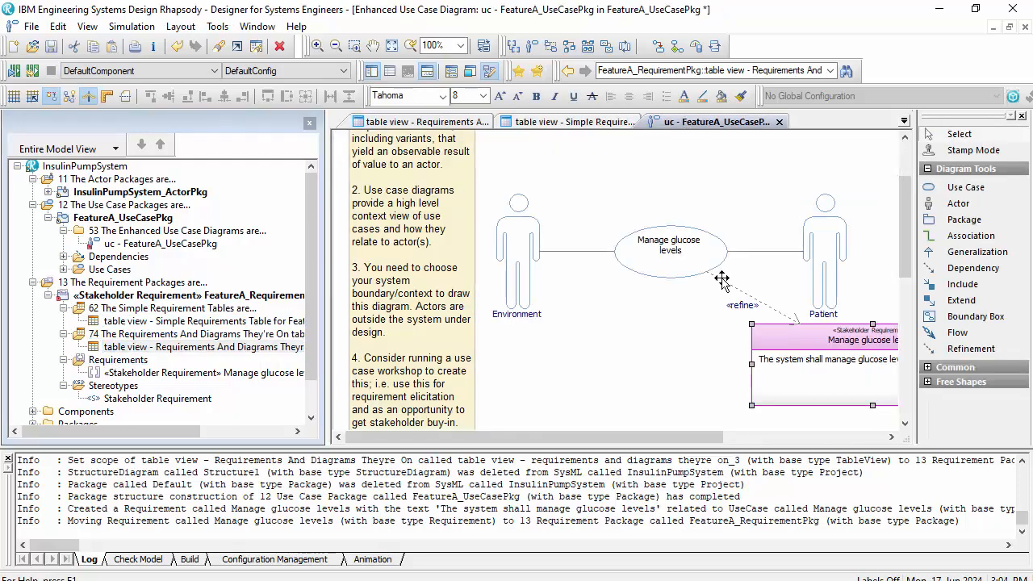
scroll(705, 358, "down", 1)
scroll(705, 357, "up", 2)
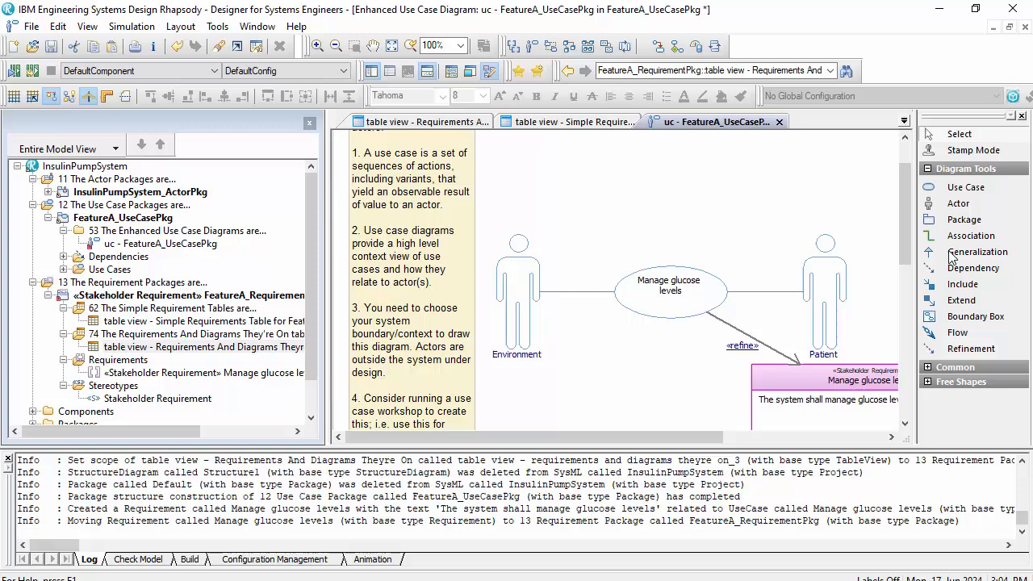
left_click(973, 317)
left_click_drag(580, 220, 770, 367)
type("Insu")
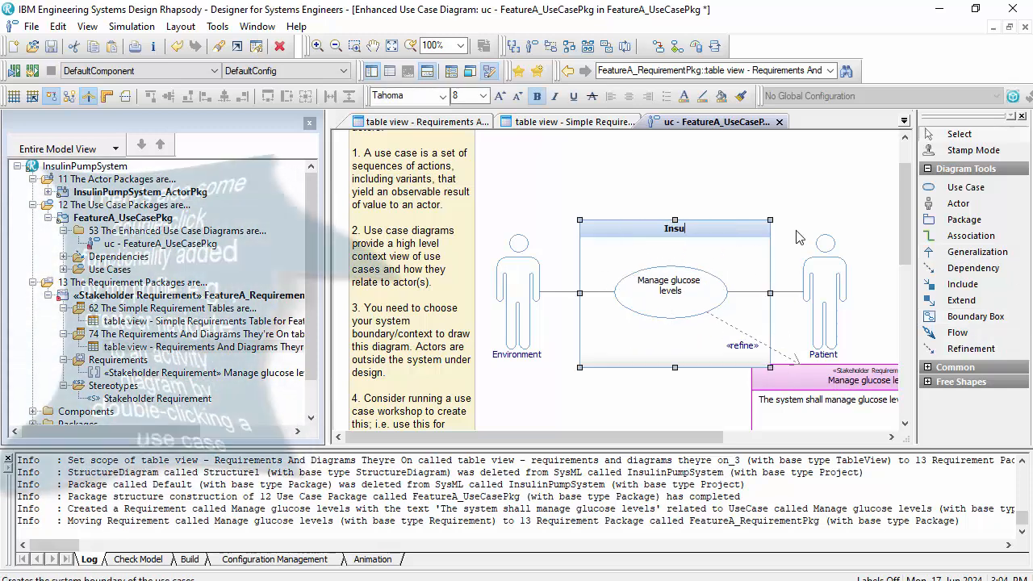
type("lin Pump S")
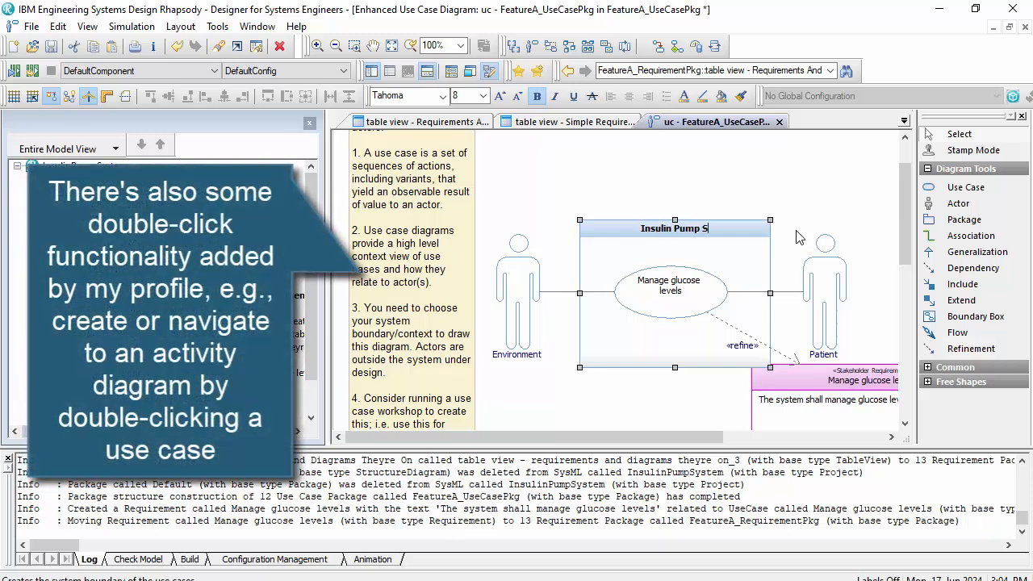
type("ystem")
key("Return")
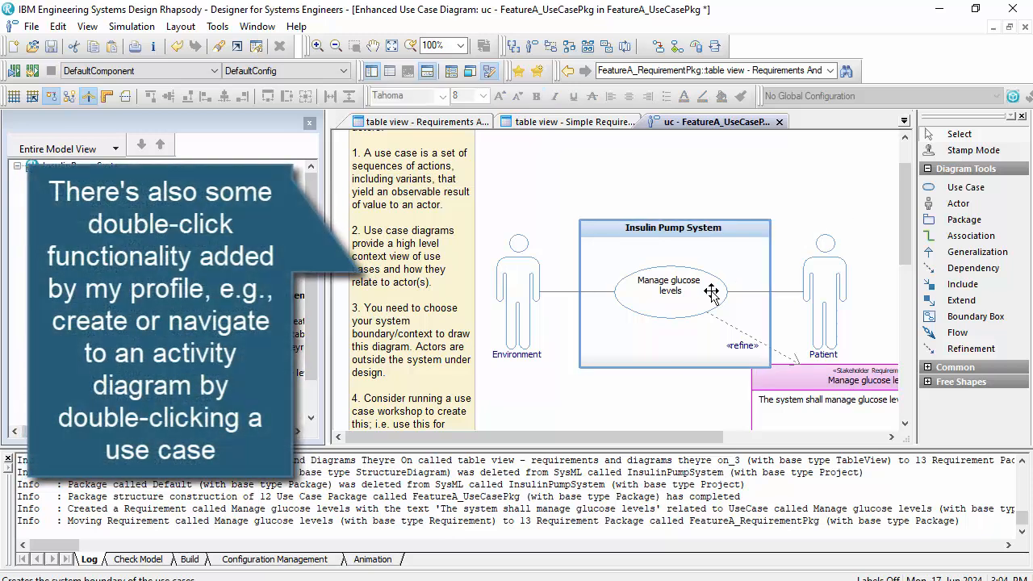
- Create the nested text-based activity diagram "act - Manage glucose levels" for the Manage glucose levels use case
left_click(699, 293)
double_click(699, 293)
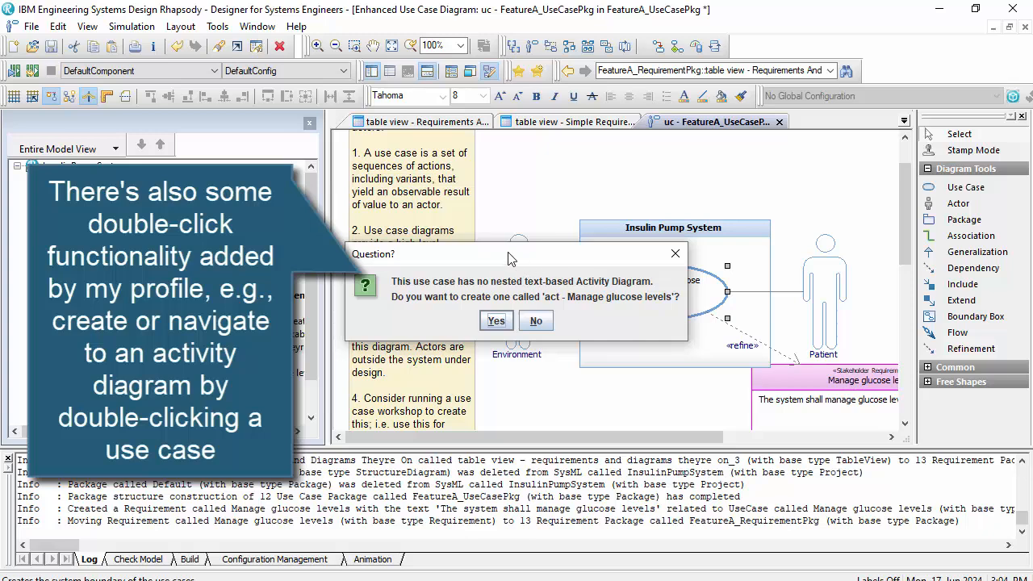
left_click_drag(508, 259, 473, 308)
left_click(460, 370)
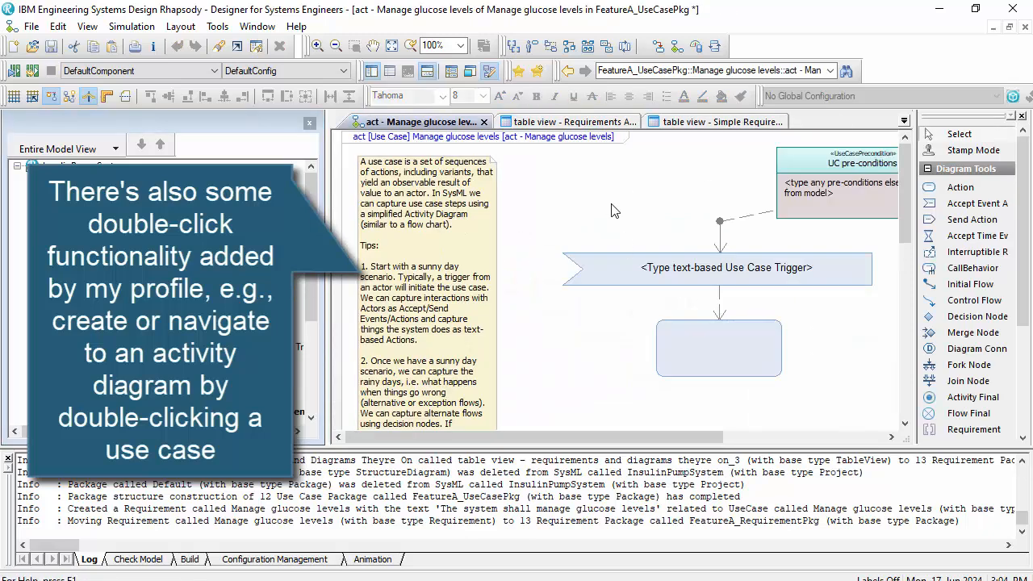
- Set the use case pre-conditions text in the activity diagram to "System is operating normally"
scroll(616, 215, "down", 1)
scroll(616, 214, "down", 1)
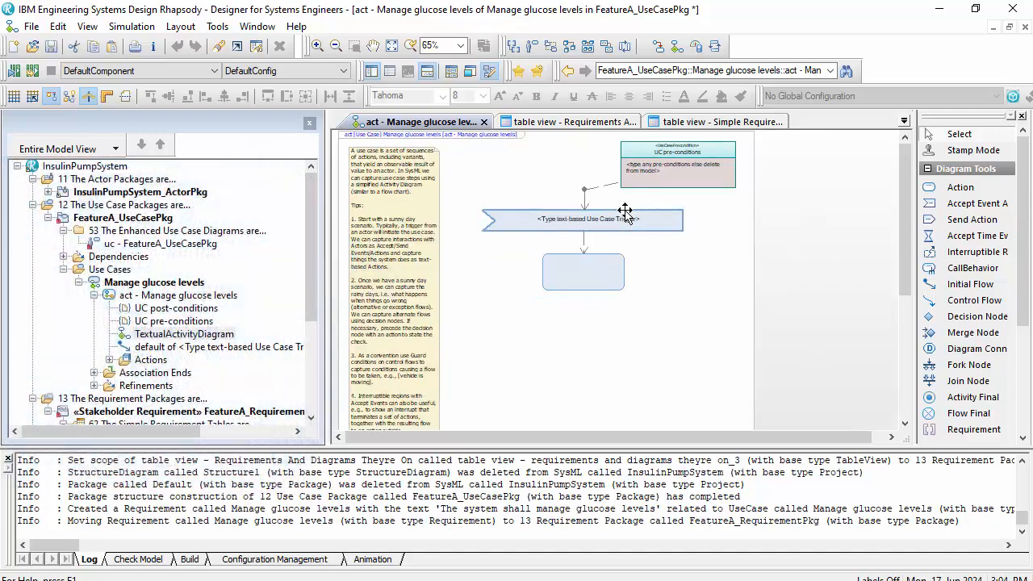
double_click(641, 166)
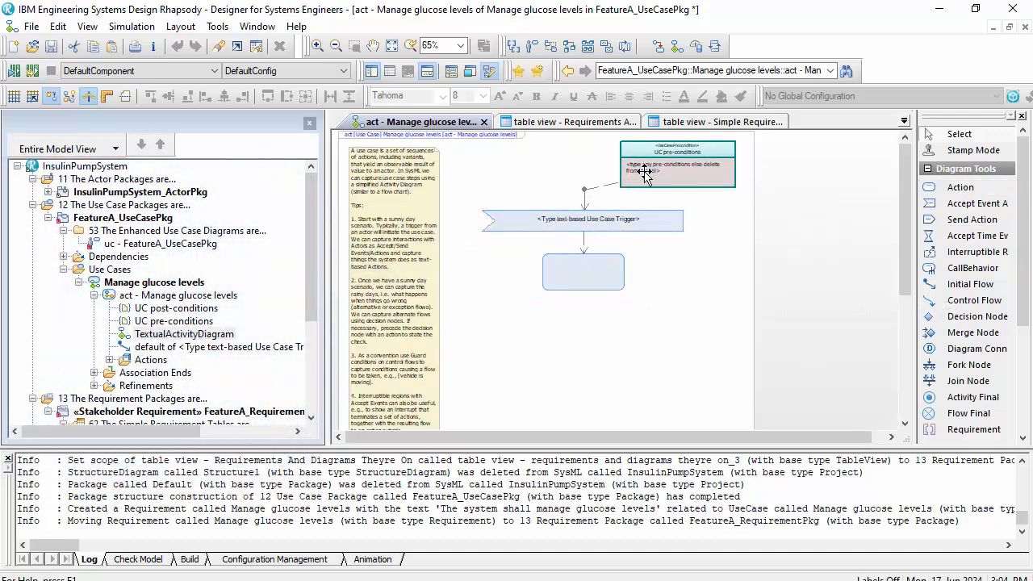
type("System is operat")
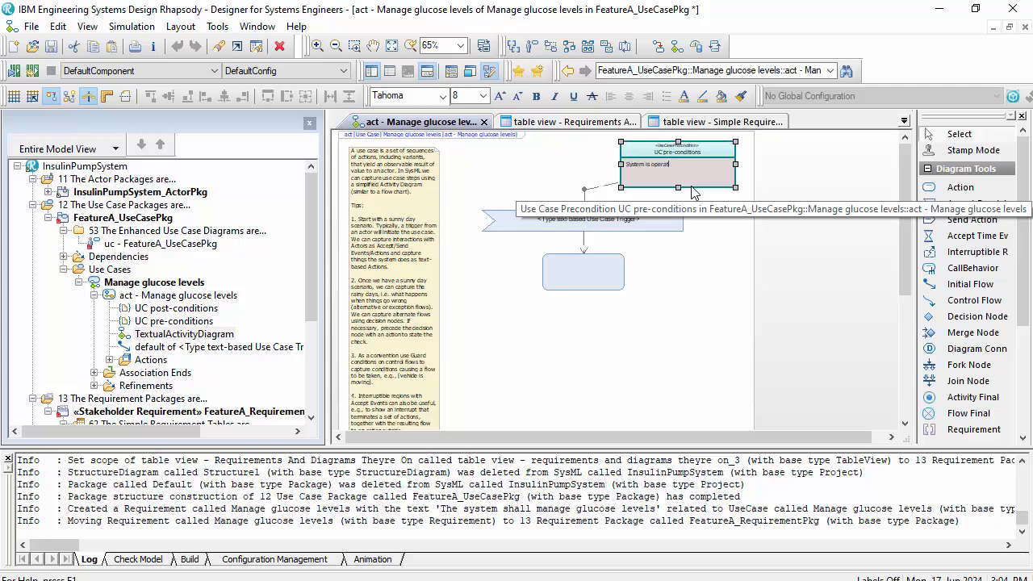
type("ing normally")
left_click(699, 221)
- Replace the placeholder text of the use case trigger with "Patients requests meal bolus"
scroll(699, 221, "up", 3)
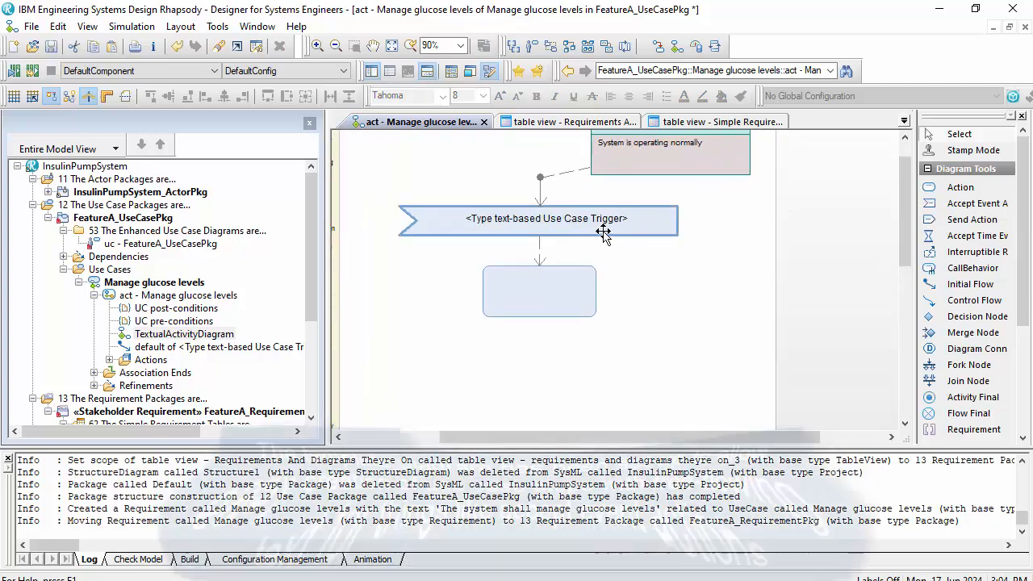
left_click(604, 233)
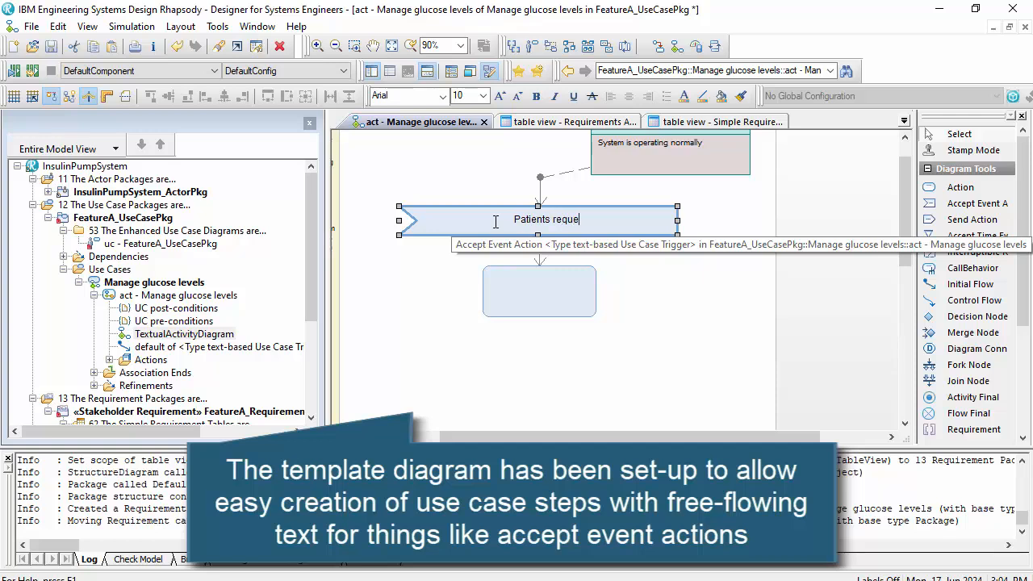
type("meal bolus")
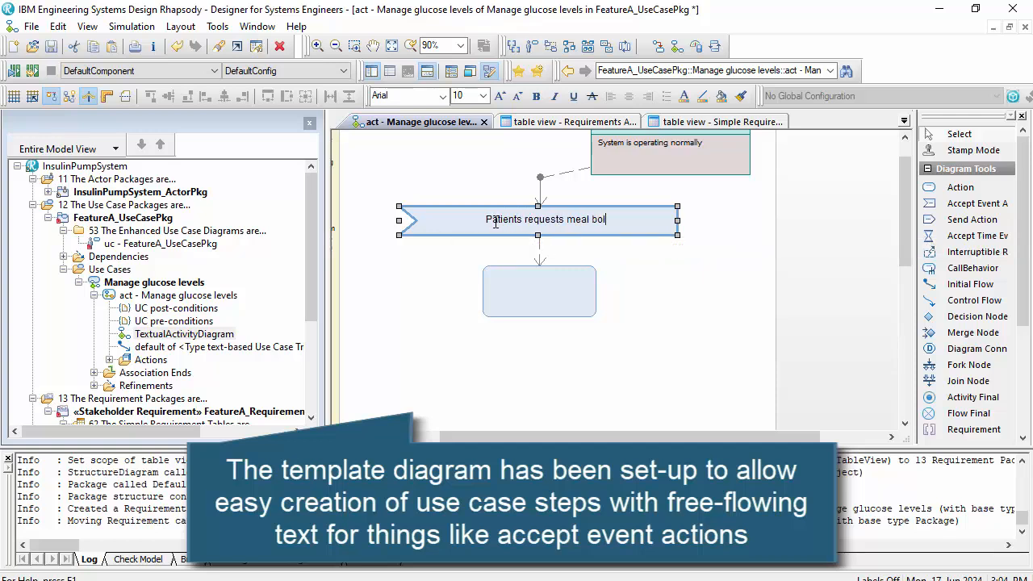
key("Return")
- Fill the empty action below the trigger with the text "System senses glucose level"
left_click(539, 294)
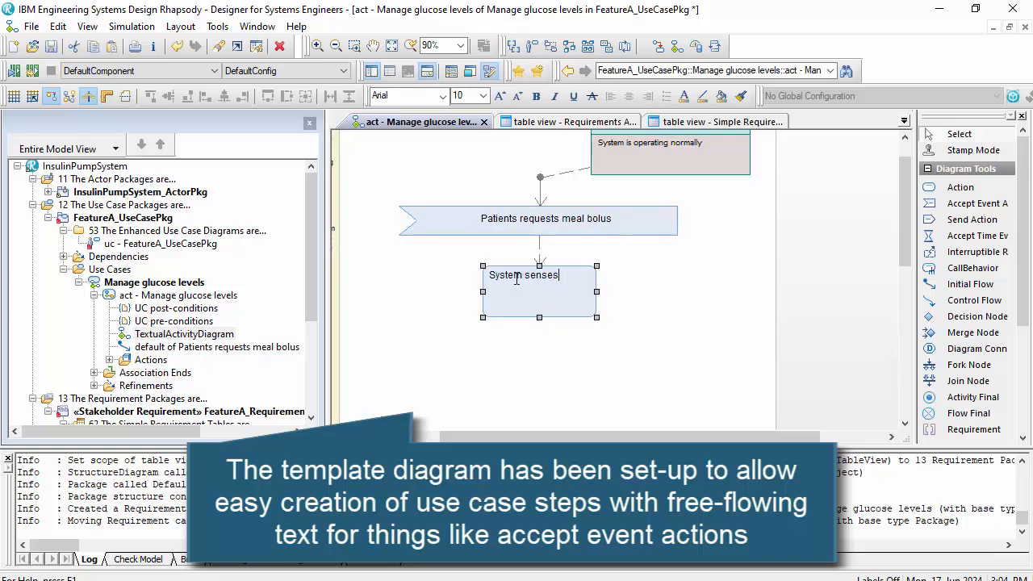
type("System senses glucose level")
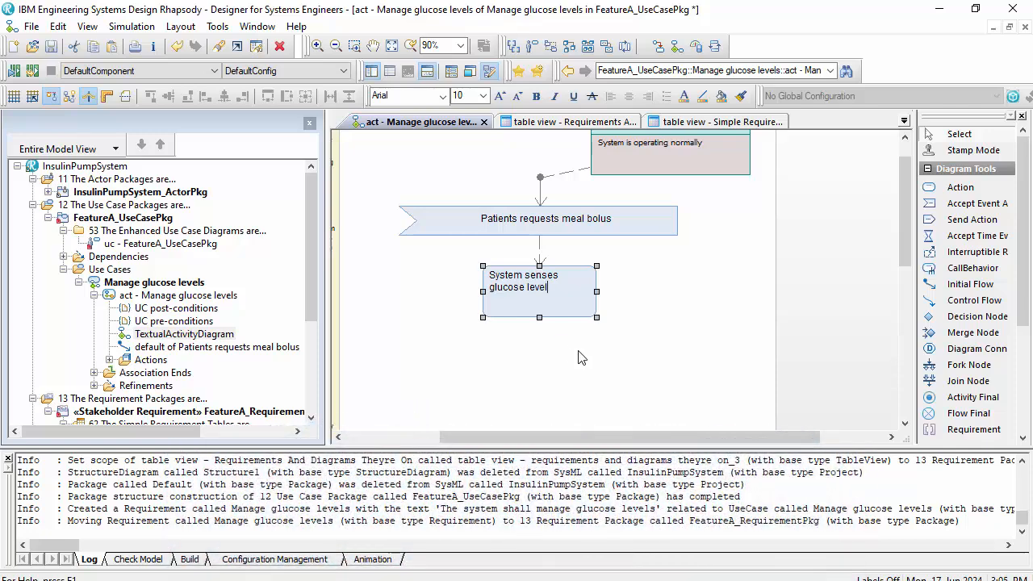
left_click(581, 358)
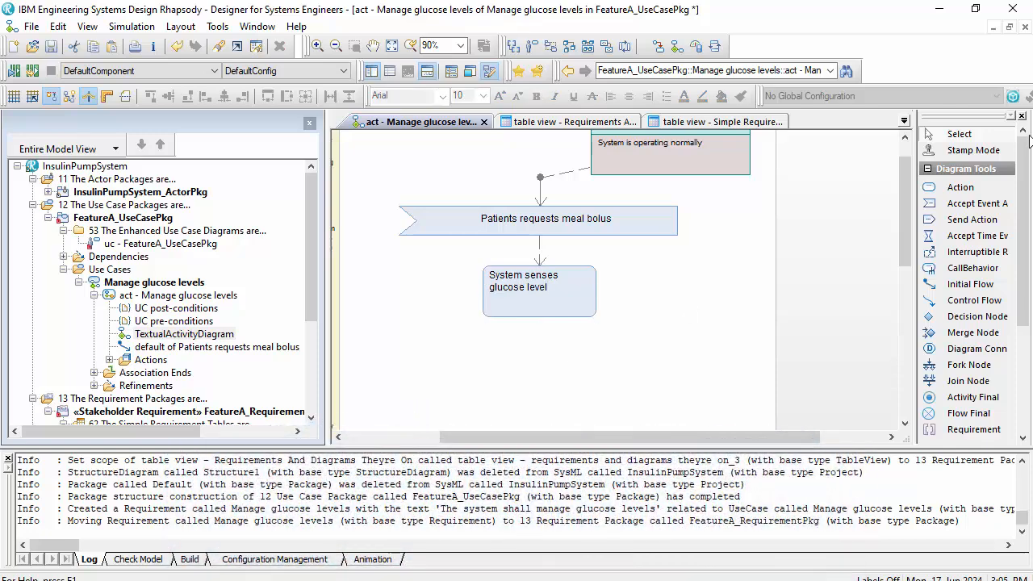
- Add an action "System calculates a glucose level" below the sensing action, moving and enlarging it to a similar size
left_click(965, 189)
left_click(548, 356)
type("Sys")
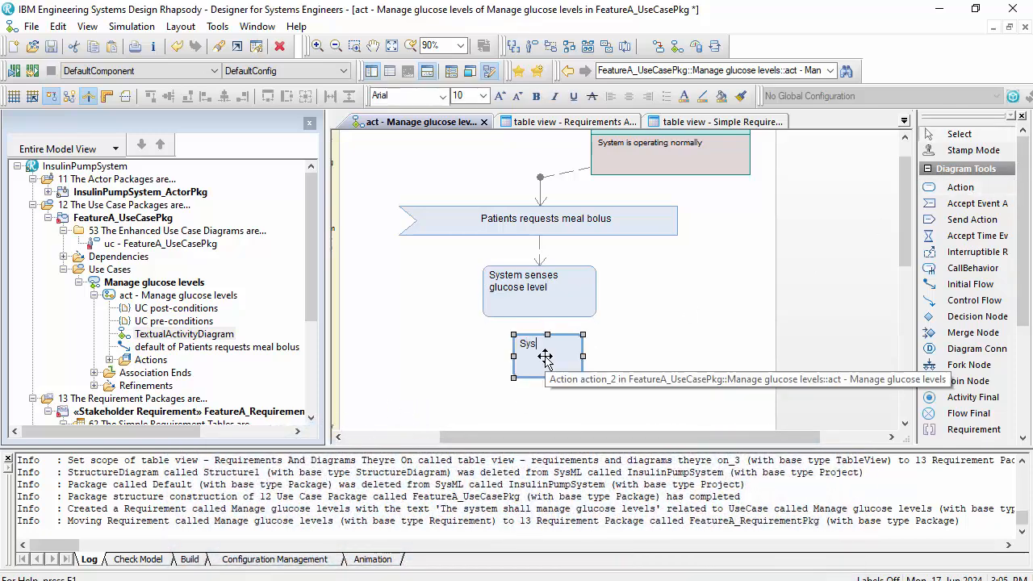
type("tem calculates a glucose lev")
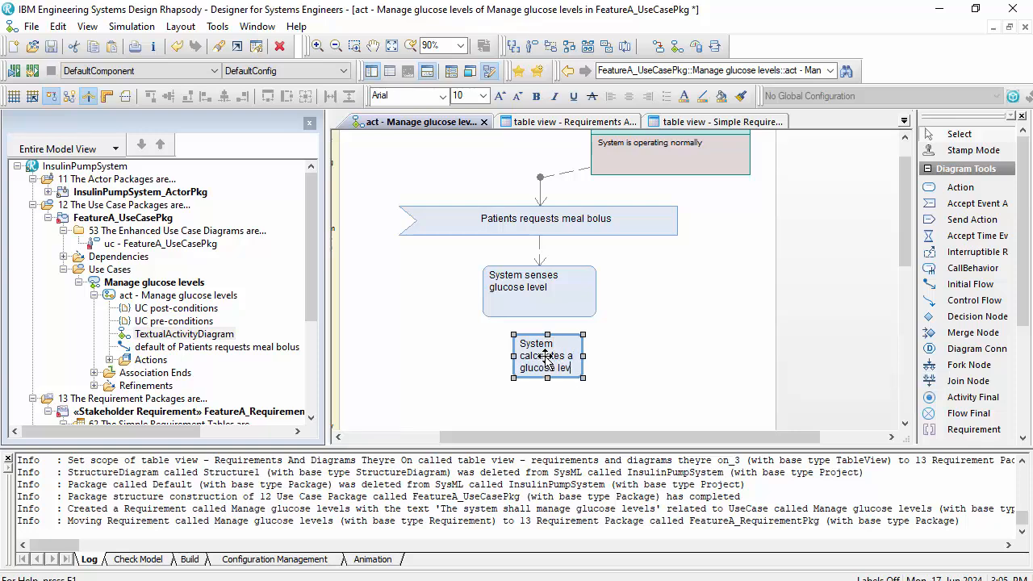
key("Return")
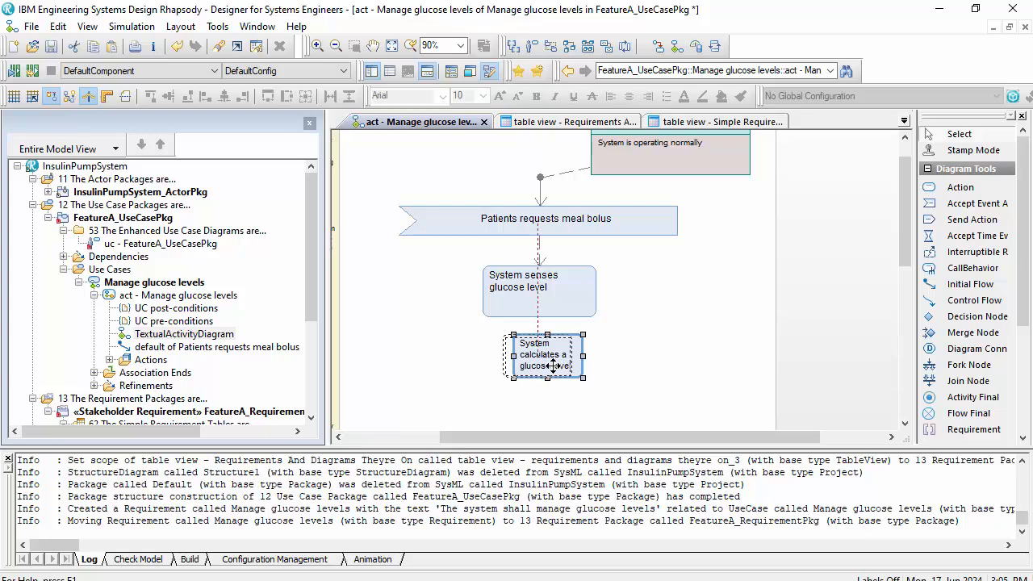
left_click_drag(553, 366, 595, 411)
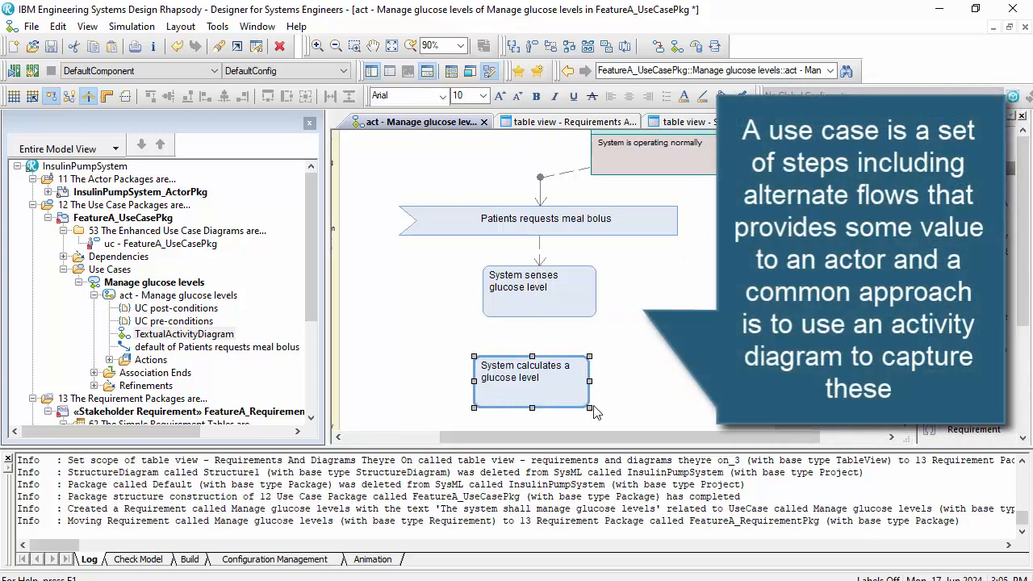
- Connect the "System senses glucose level" action to "System calculates a glucose level" with a control flow and save the model
left_click(546, 307)
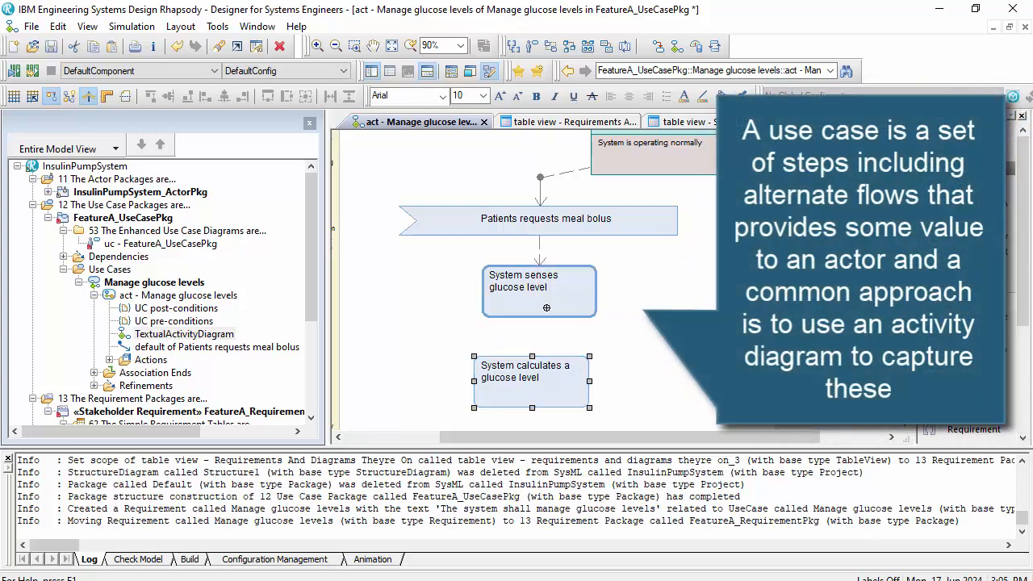
left_click(542, 369)
left_click(639, 357)
scroll(639, 358, "up", 1)
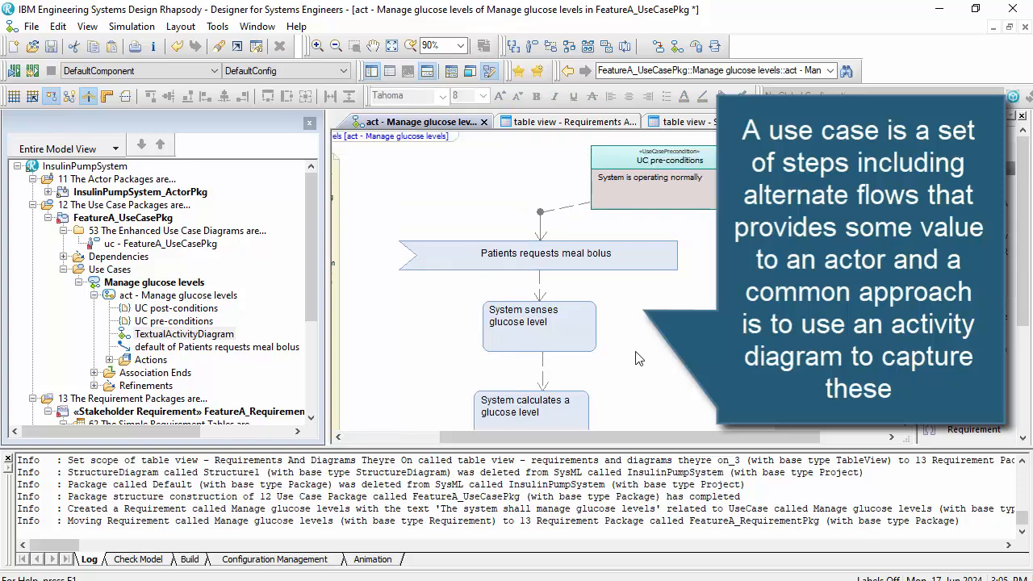
left_click(51, 46)
scroll(307, 177, "down", 3)
scroll(656, 263, "down", 1)
right_click(581, 268)
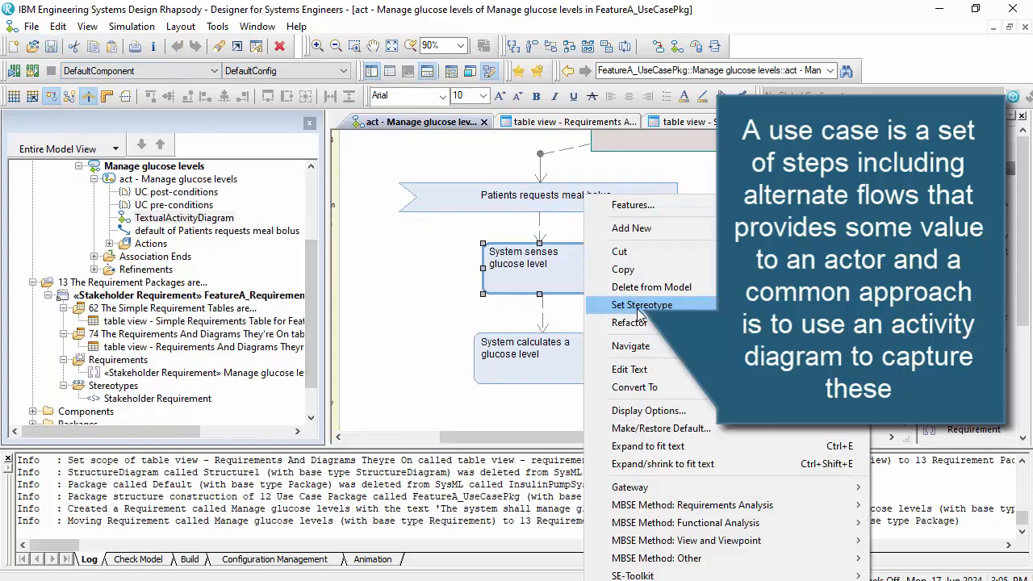
left_click(420, 331)
- Create a new «System Requirement» requirements package under the InsulinPumpSystem project, named "InsulinPumpSystem_RequirementPkg"
scroll(121, 283, "up", 5)
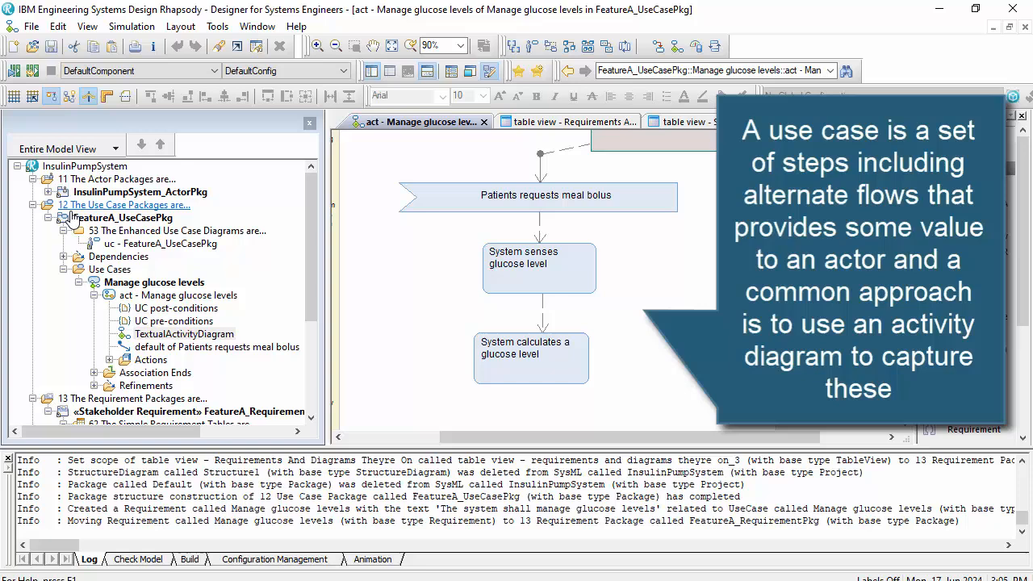
right_click(64, 166)
mouse_move(274, 446)
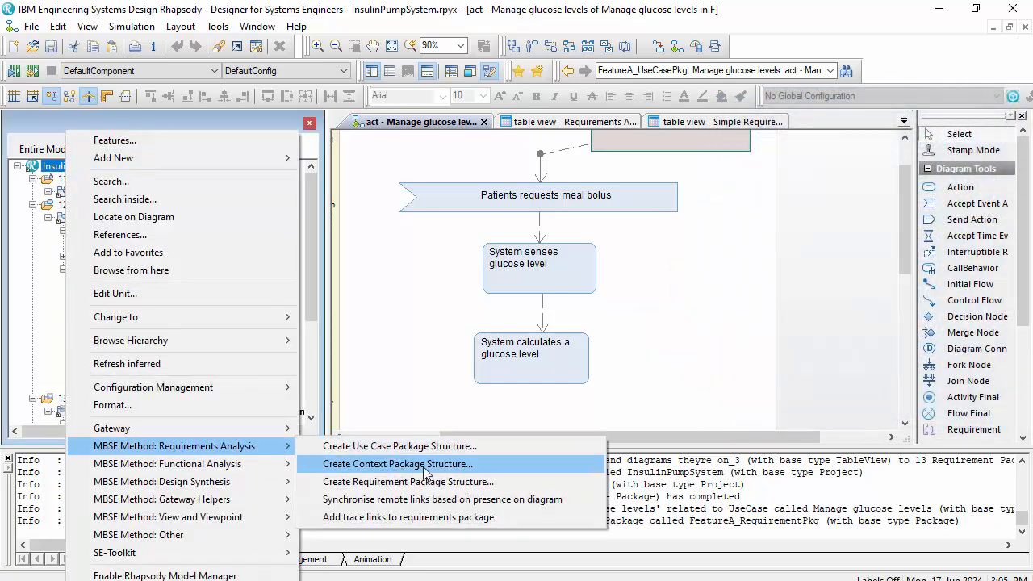
left_click(408, 481)
left_click(500, 321)
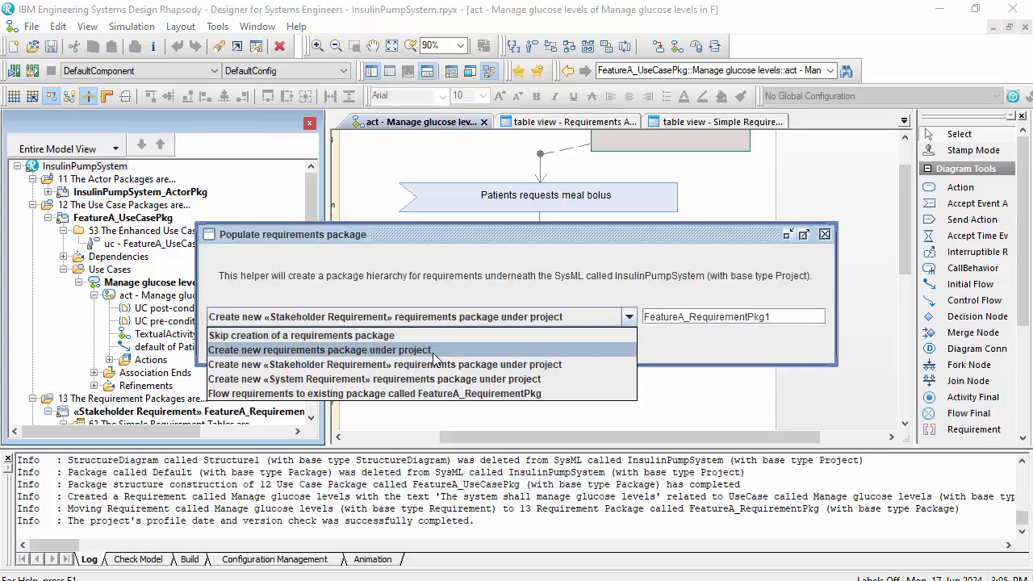
left_click(424, 380)
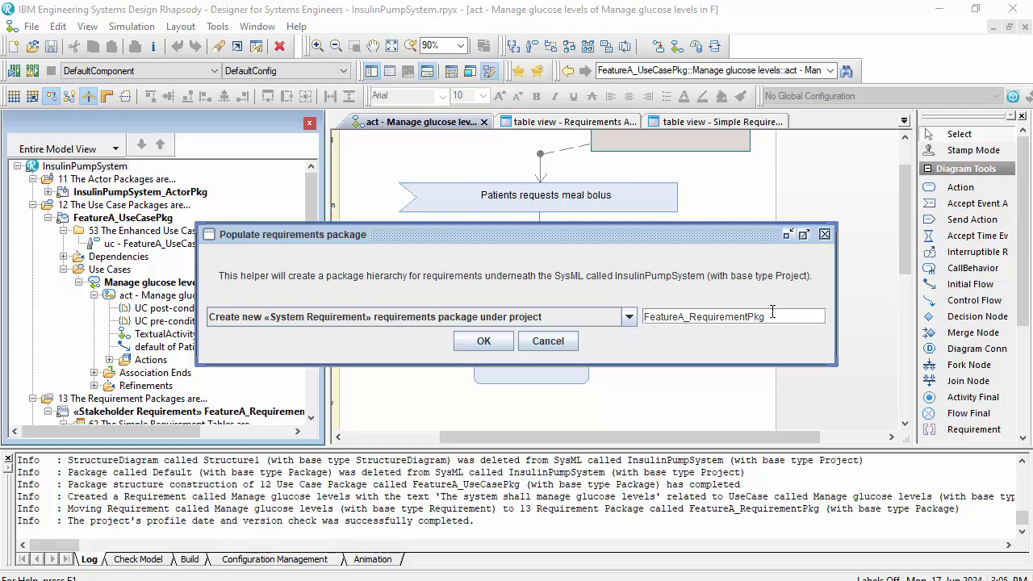
left_click_drag(621, 316, 612, 316)
type("InsulinPumpSystem")
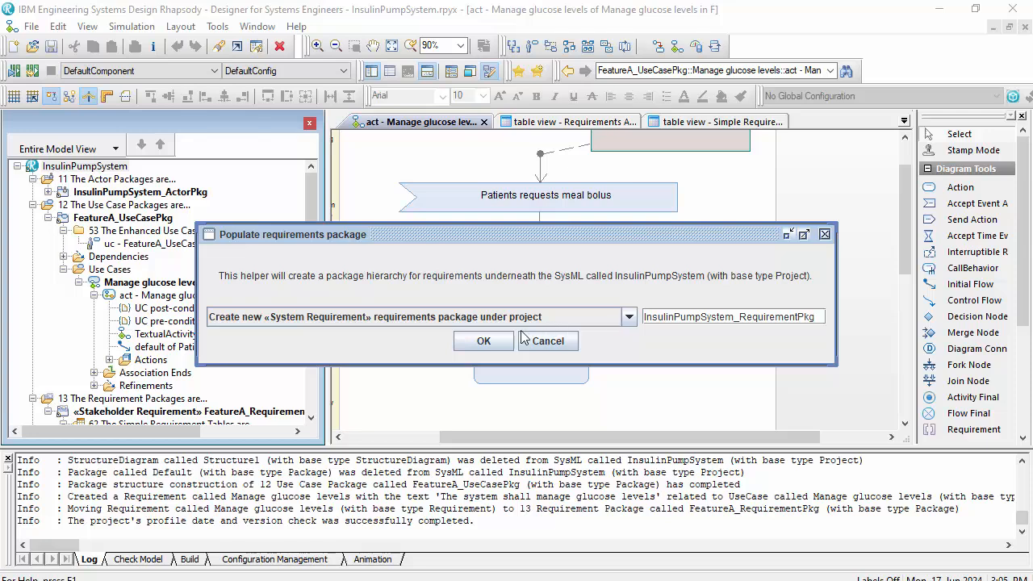
left_click(484, 341)
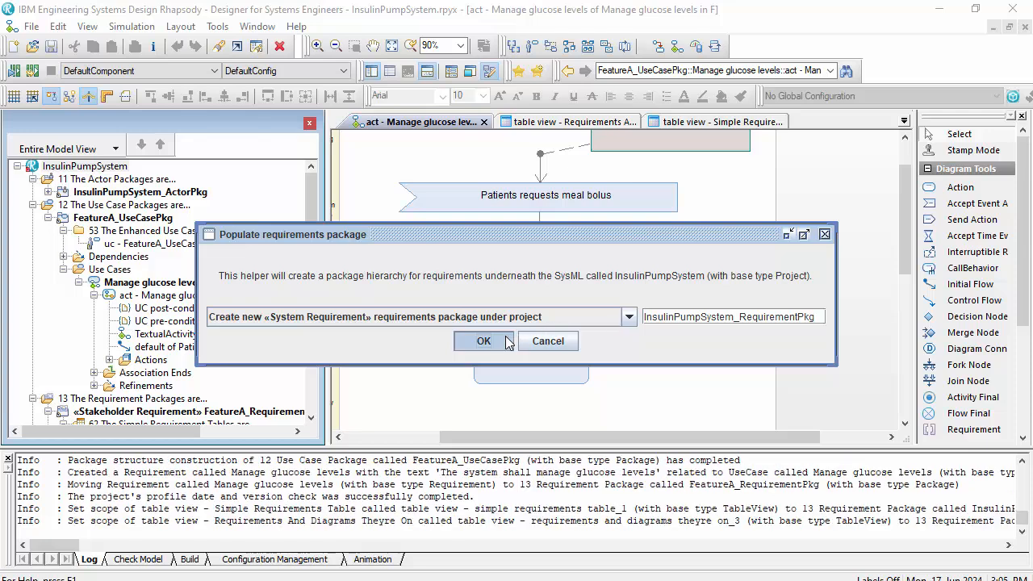
- Add a dependency from the Manage glucose levels use case to the InsulinPumpSystem_RequirementPkg package
scroll(96, 365, "up", 4)
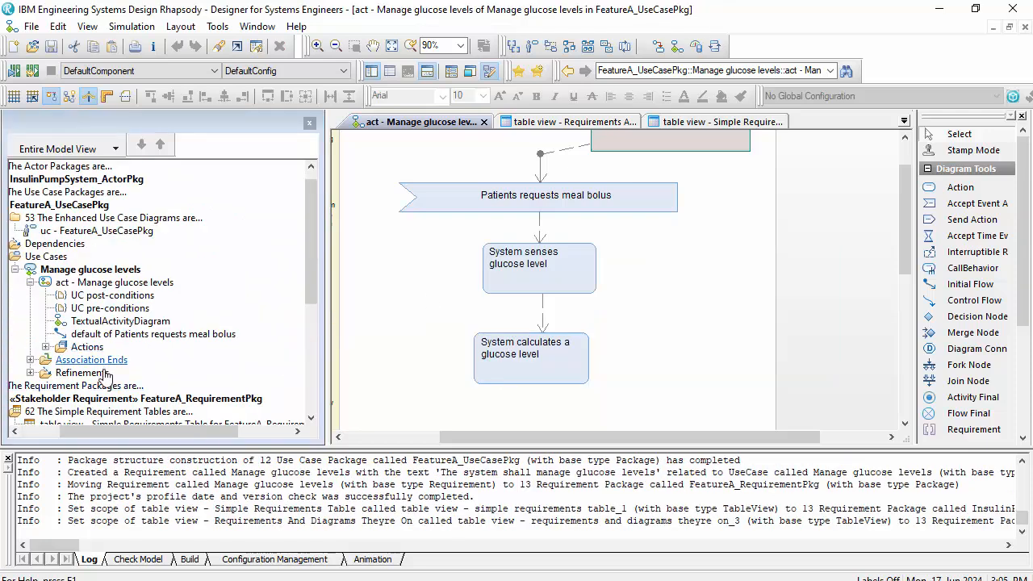
left_click(82, 436)
right_click(81, 270)
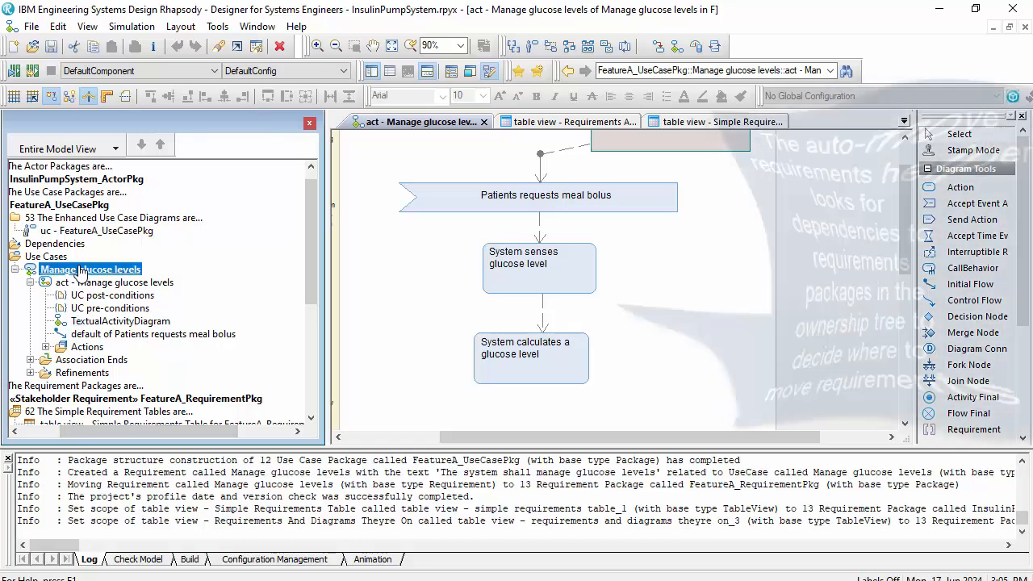
mouse_move(259, 167)
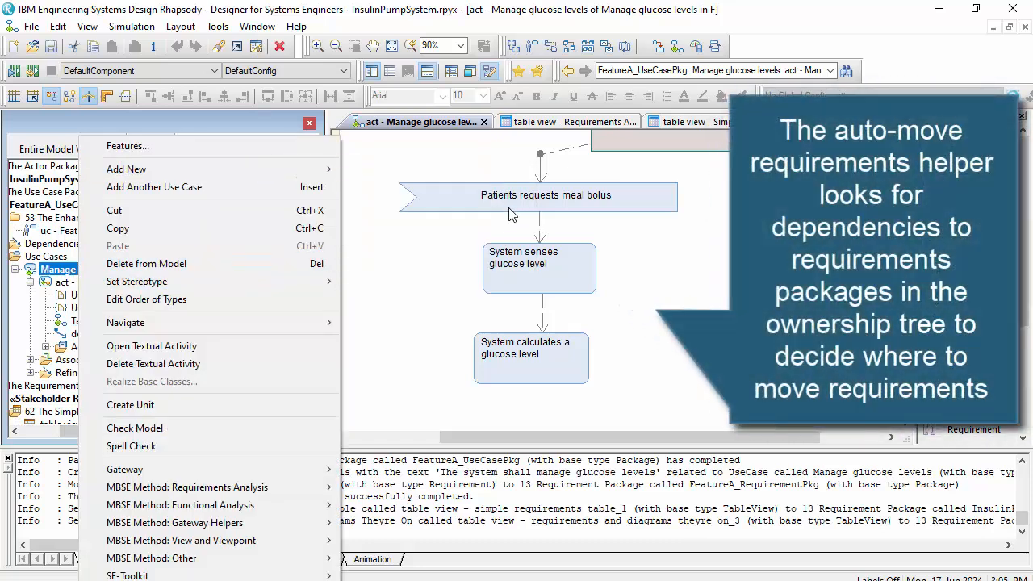
mouse_move(327, 169)
mouse_move(432, 258)
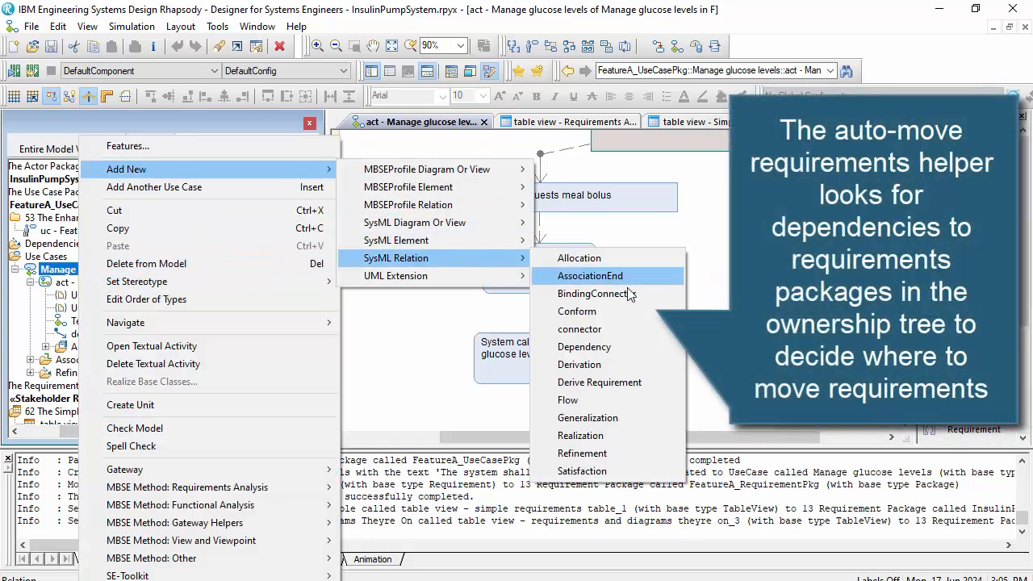
left_click(613, 365)
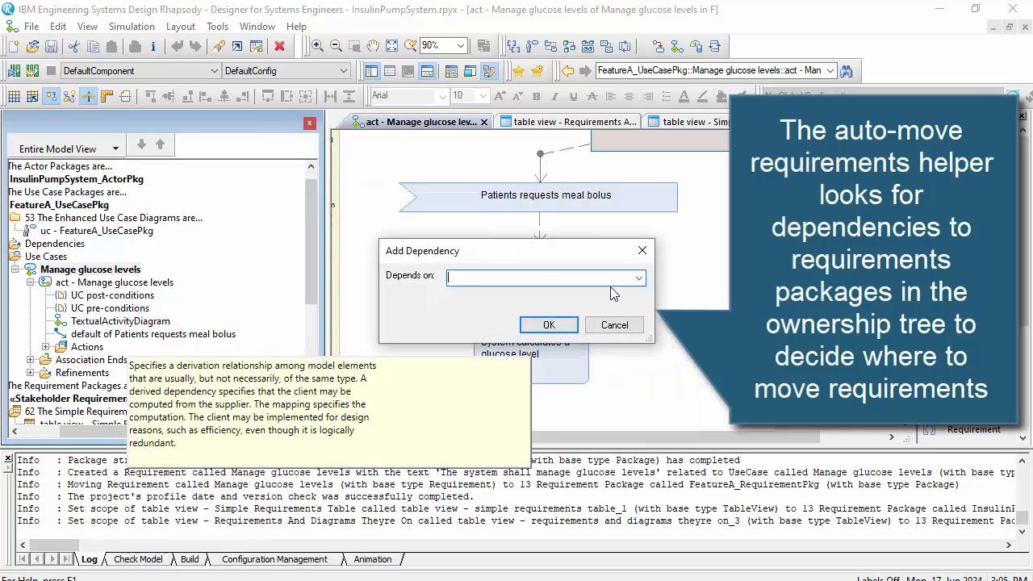
left_click(637, 279)
left_click(637, 300)
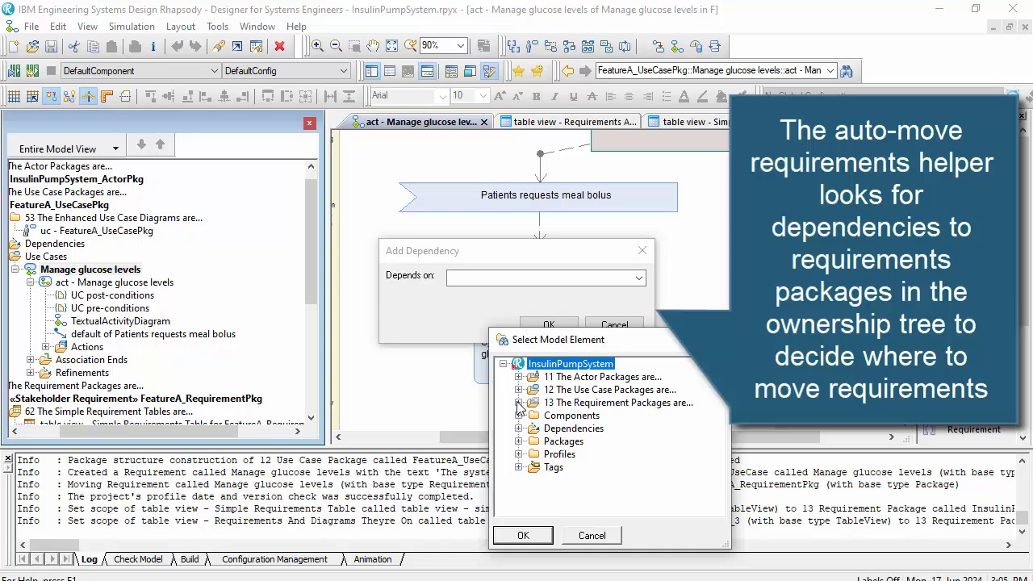
left_click(519, 402)
left_click(549, 428)
left_click(523, 535)
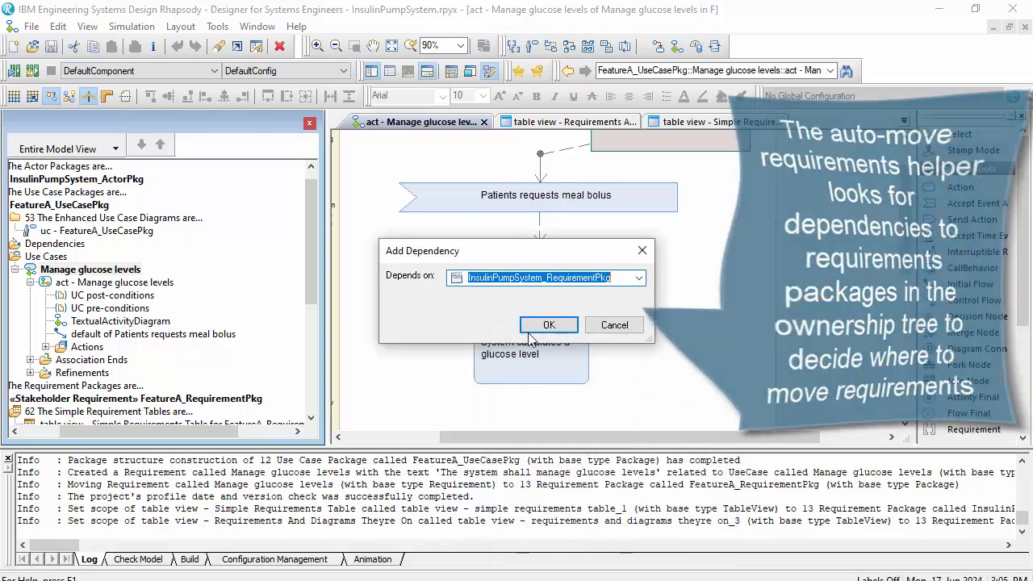
left_click(549, 324)
- Create a new requirement from the "System senses glucose level" action using the MBSE requirements analysis helper
right_click(577, 263)
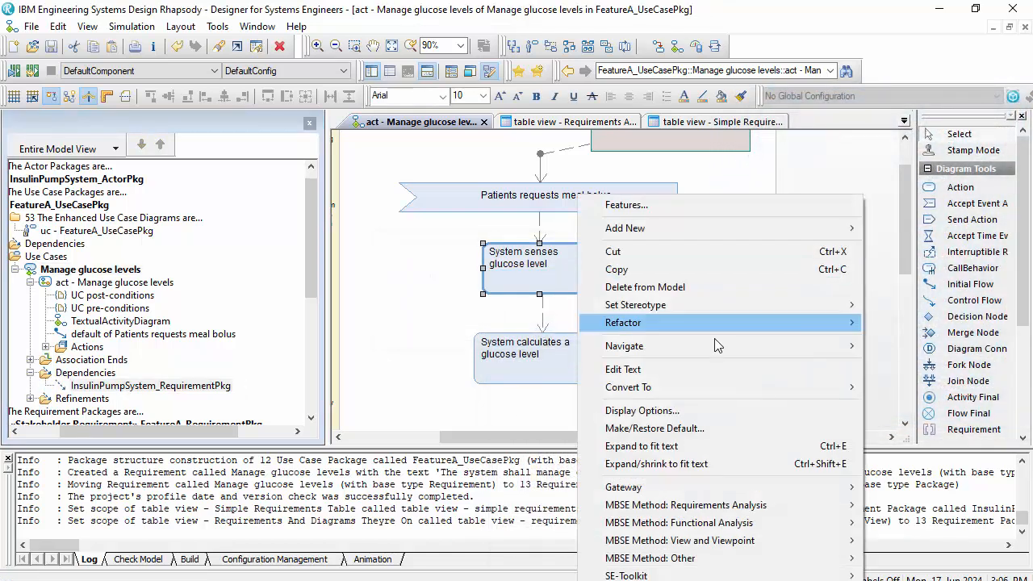
mouse_move(859, 505)
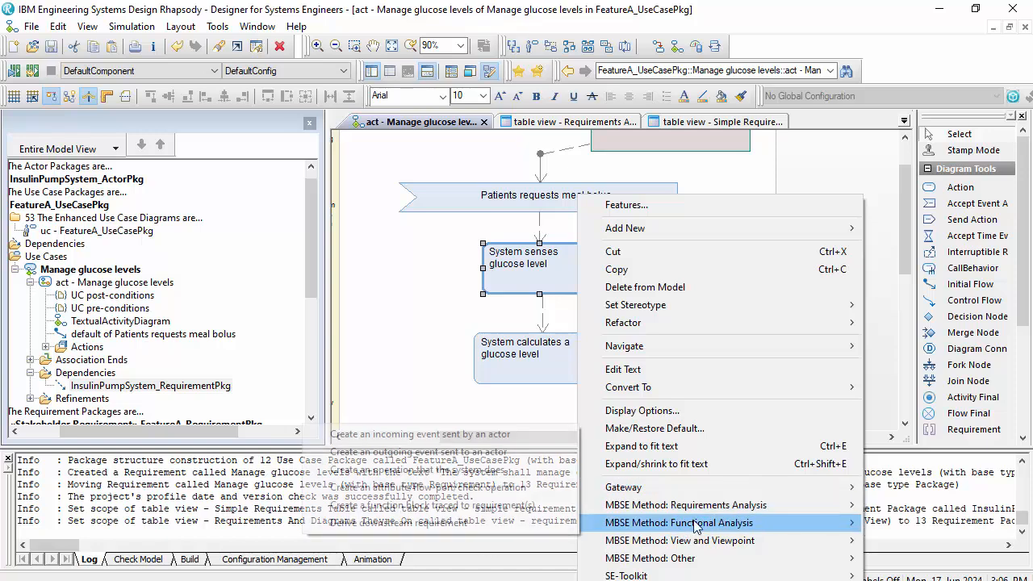
left_click(480, 505)
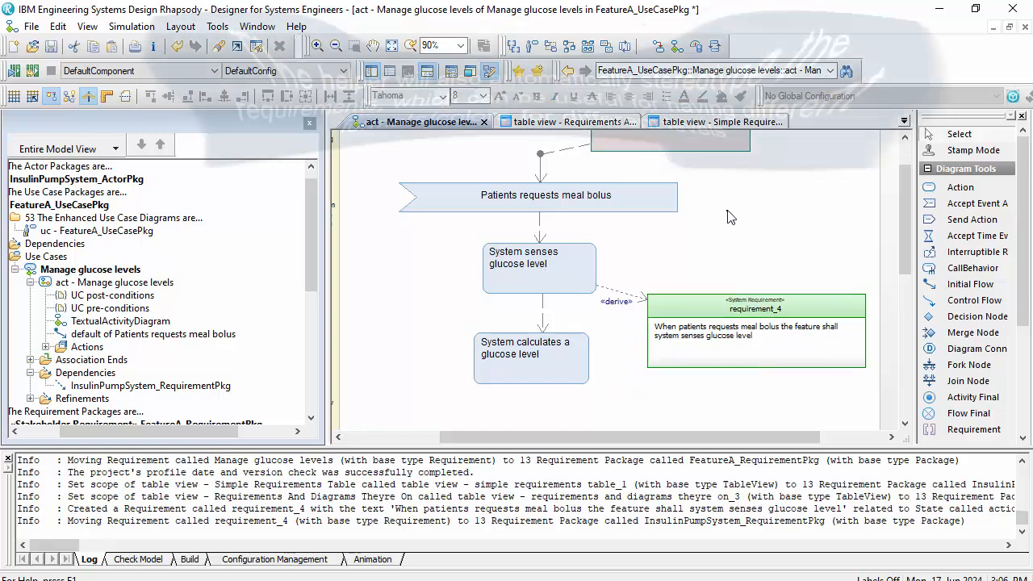
- Link the "Patients requests meal bolus" event to requirement_4 using the MBSE requirements analysis link helper
right_click(659, 196)
mouse_move(791, 467)
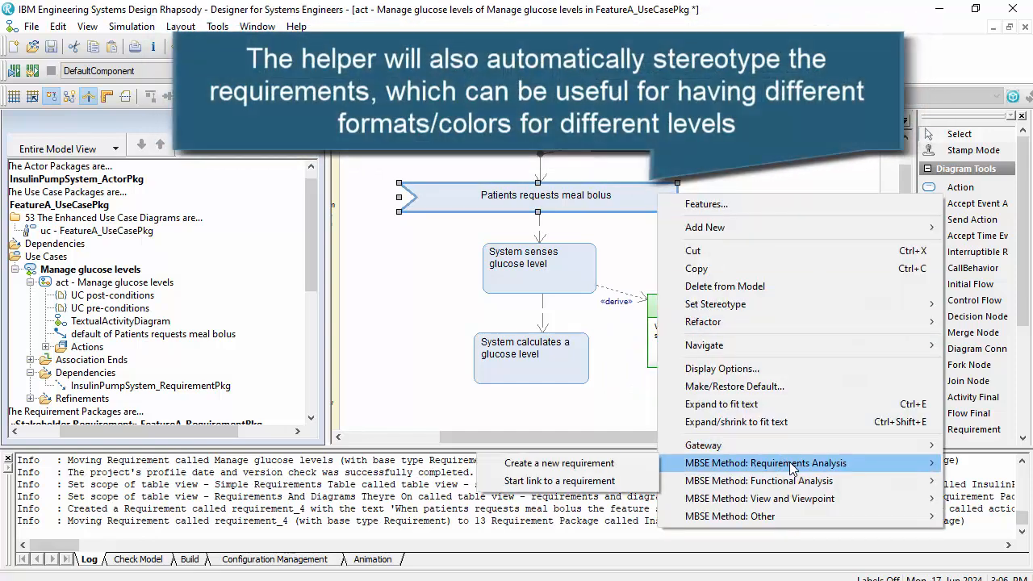
left_click(613, 479)
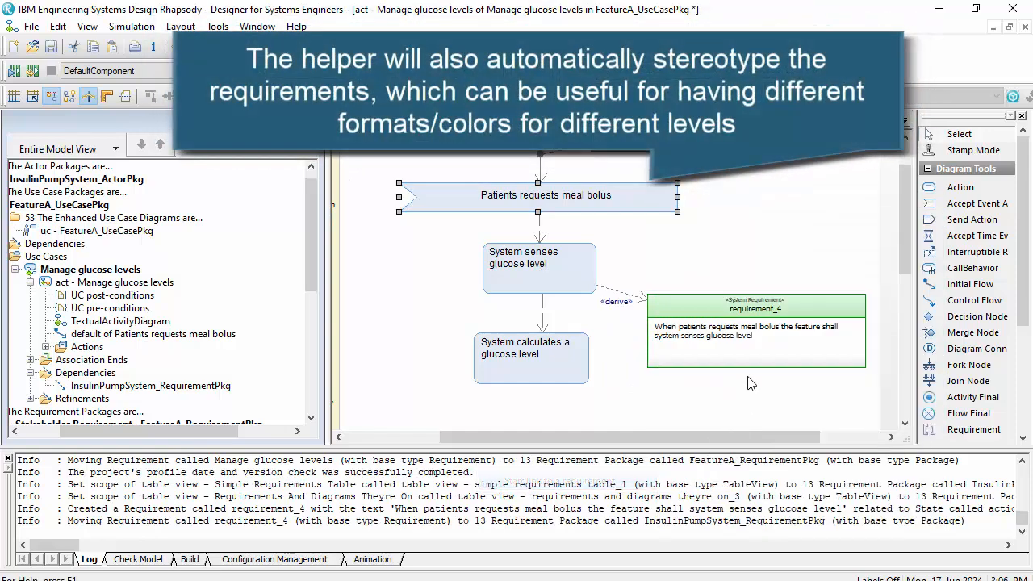
right_click(757, 333)
mouse_move(783, 495)
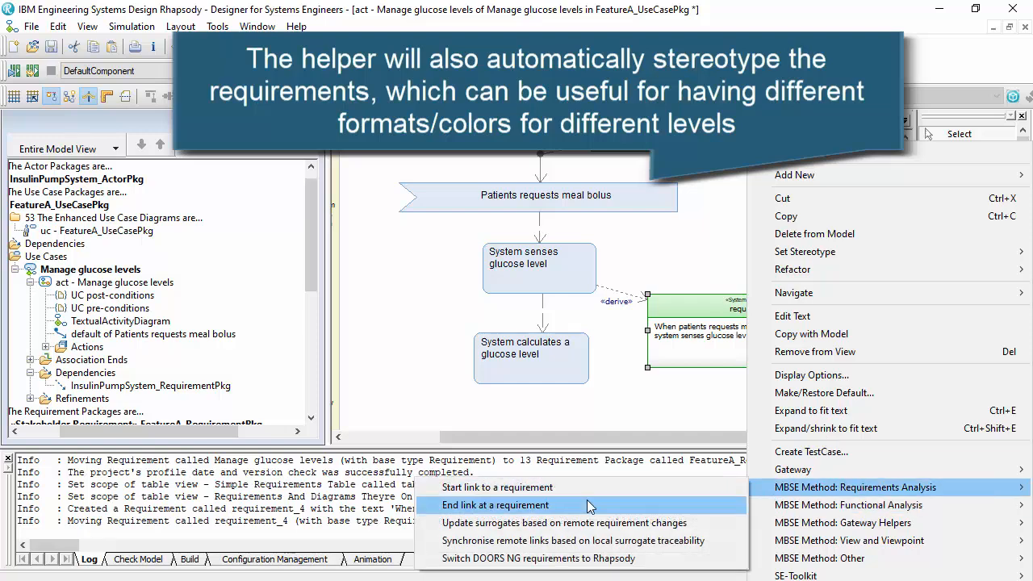
left_click(495, 504)
left_click(489, 384)
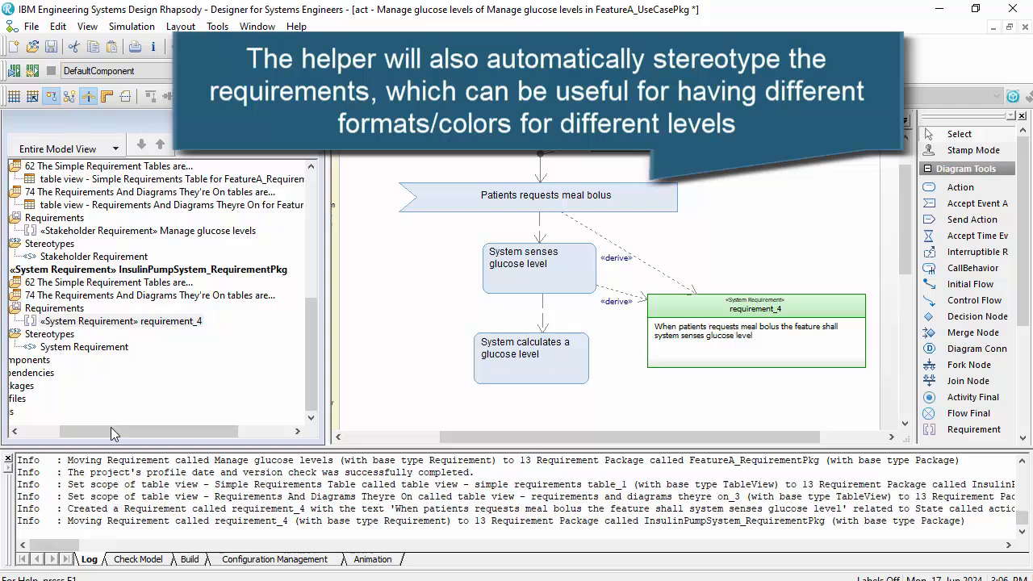
- Review the project's package structure and where requirement_4 is stored, collapsing the use case and requirement packages in the model tree
left_click_drag(111, 430, 52, 435)
scroll(60, 270, "up", 8)
scroll(84, 271, "down", 3)
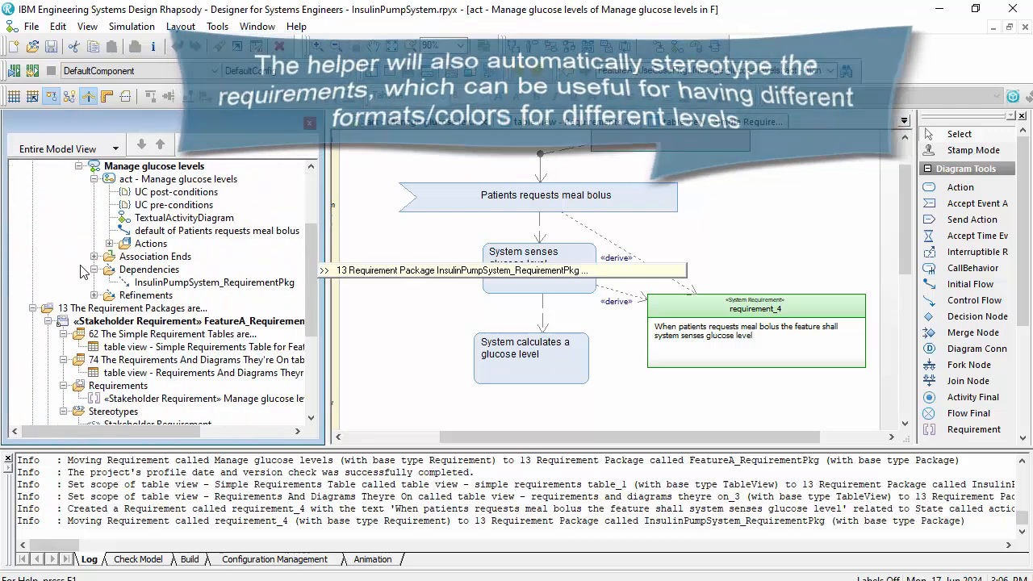
scroll(79, 282, "up", 3)
left_click(49, 218)
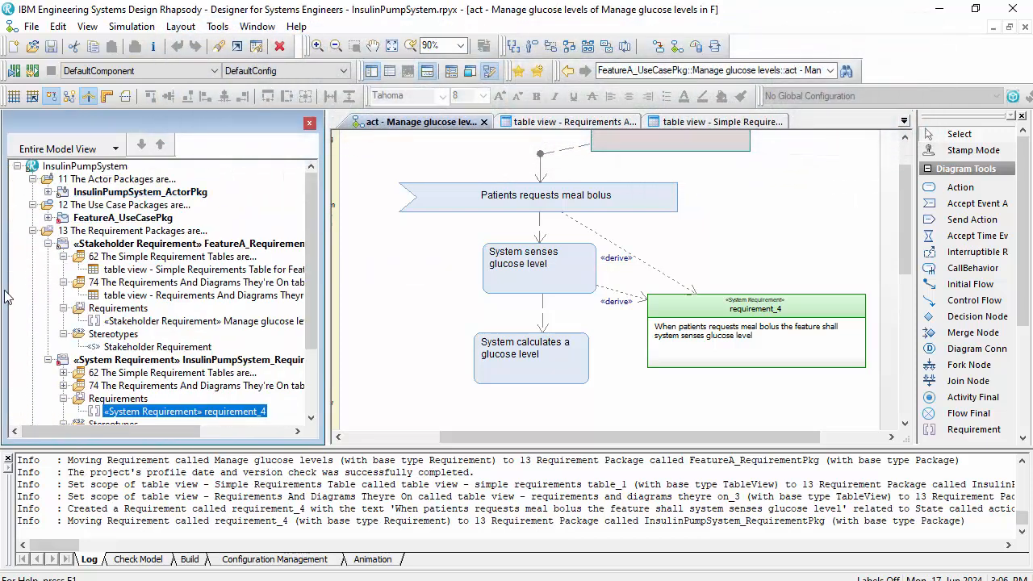
left_click(48, 244)
left_click(49, 257)
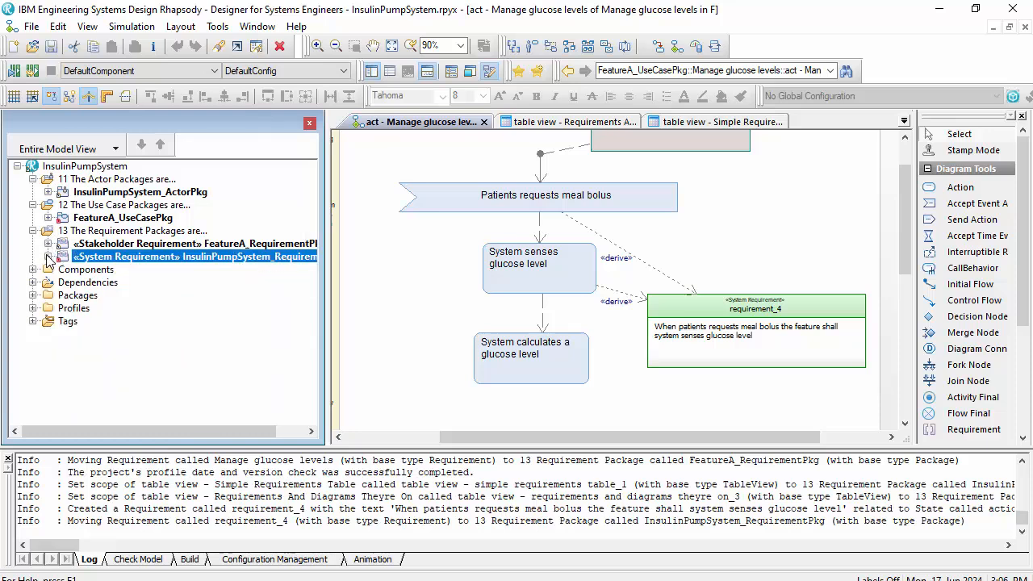
left_click(733, 210)
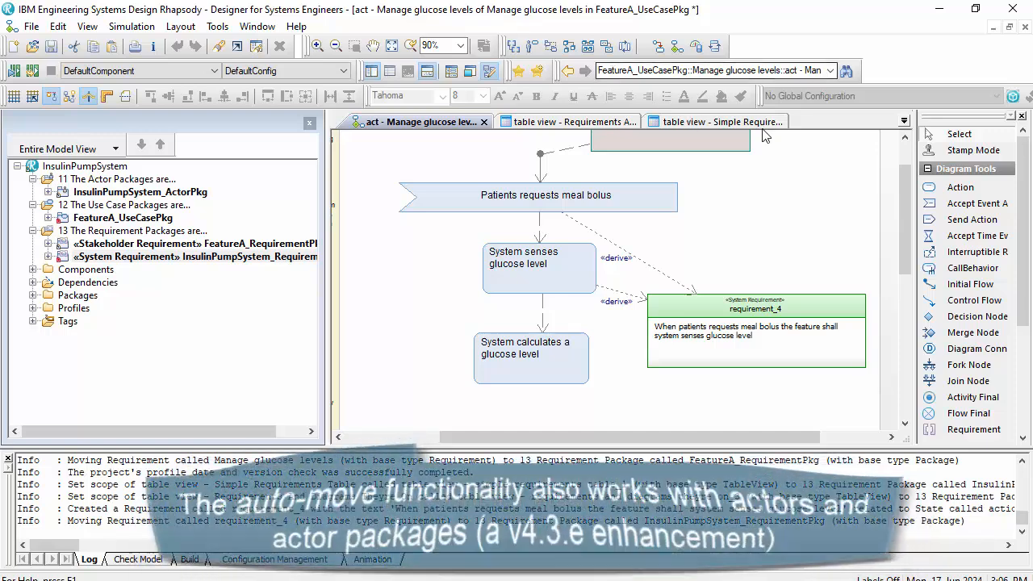
- Add an actor named "Clinician" below the Environment actor on the FeatureA_UseCasePkg use case diagram
left_click(904, 121)
left_click(533, 155)
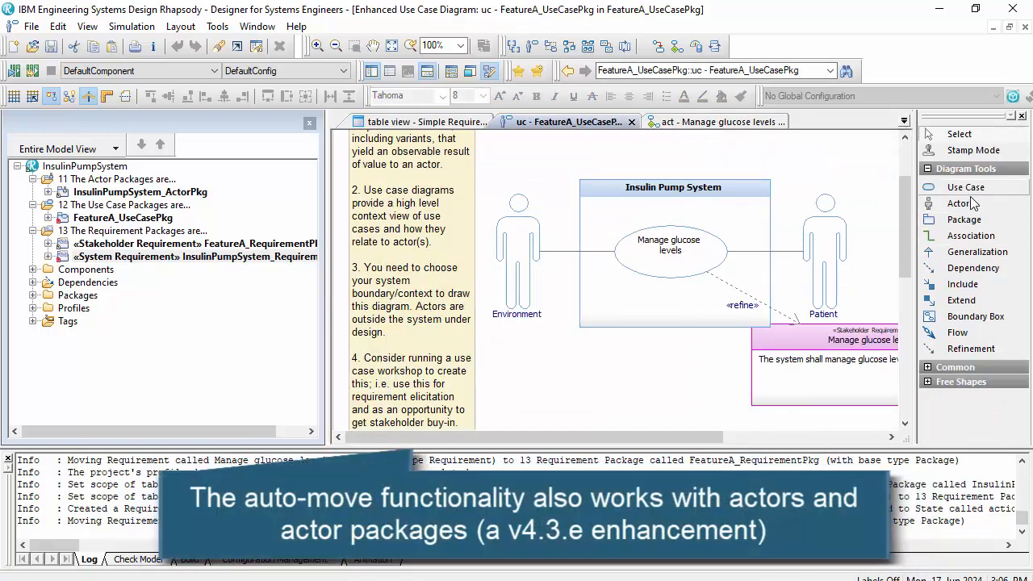
left_click(971, 204)
left_click(563, 410)
scroll(557, 388, "down", 3)
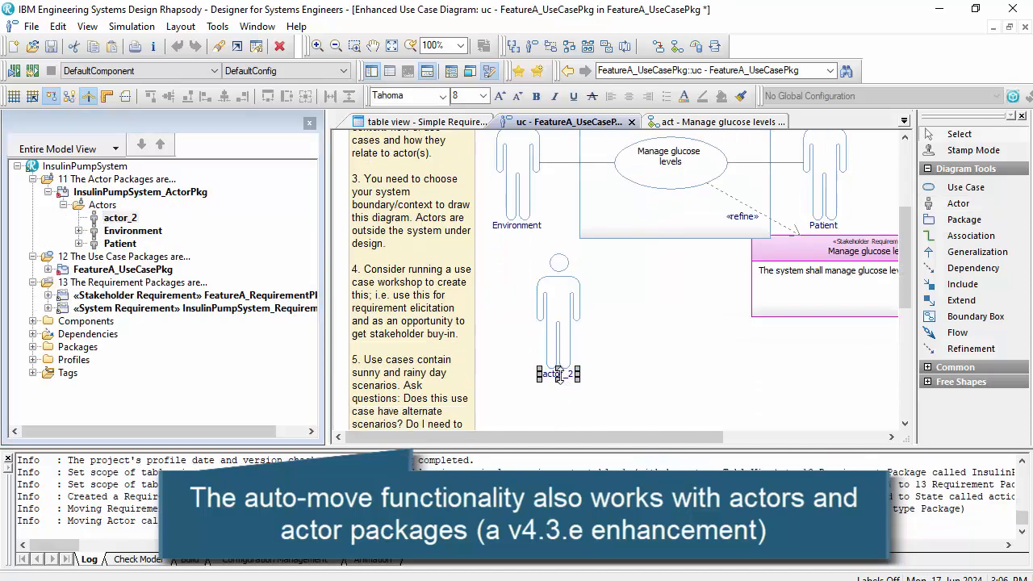
type("Clin")
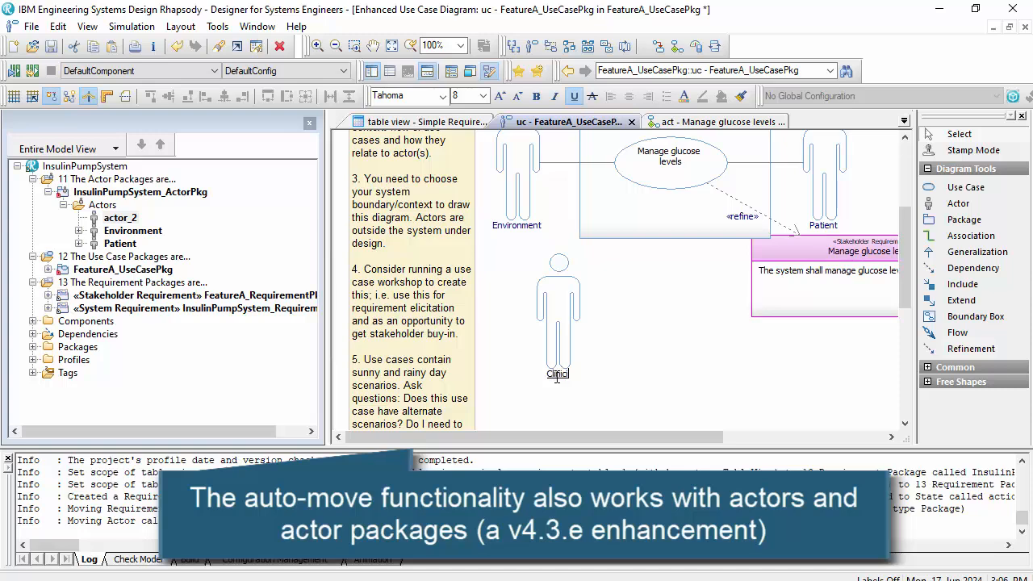
type("ician")
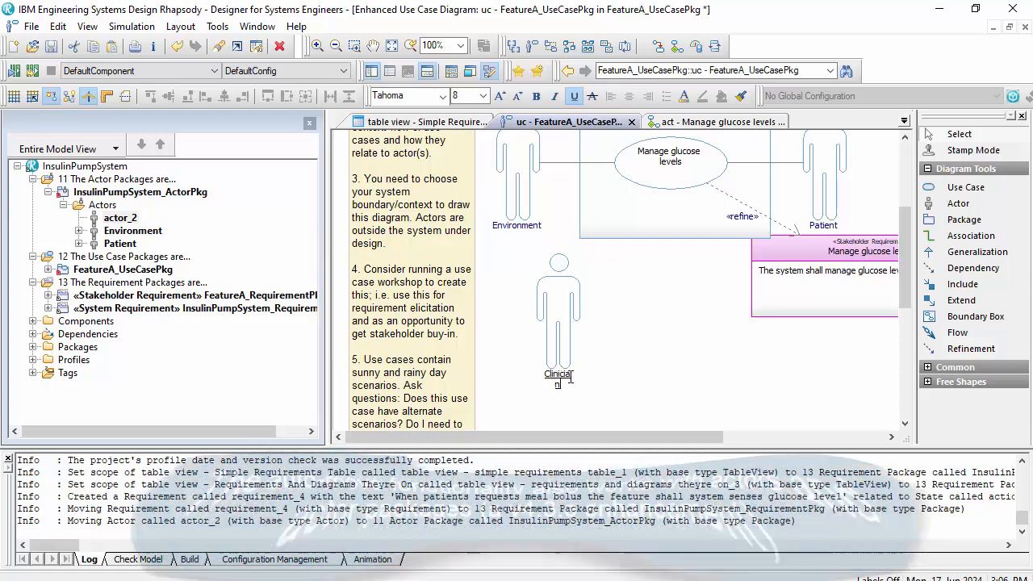
left_click(594, 349)
left_click(555, 331)
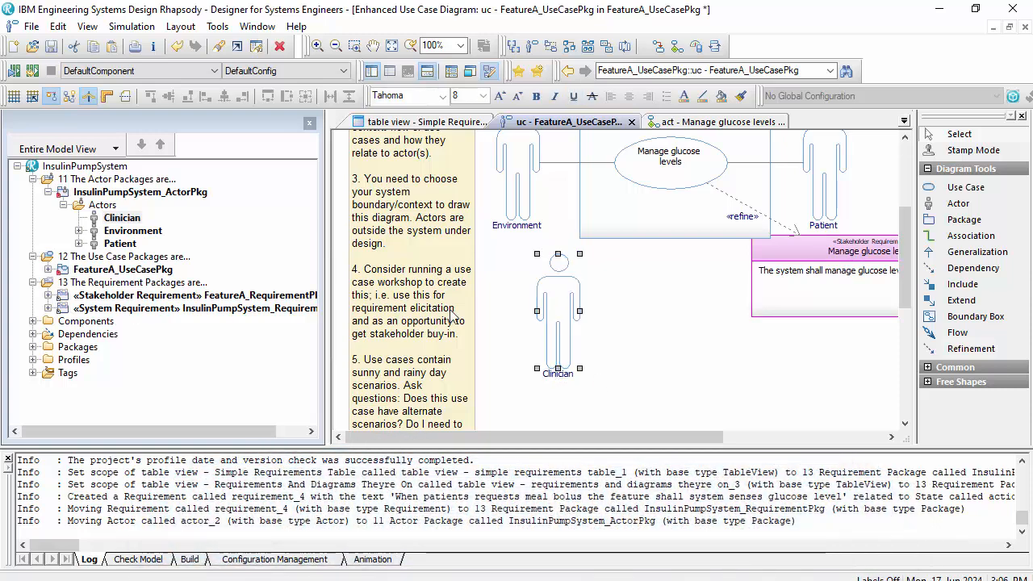
- Add an Actors To Use Cases table view to InsulinPumpSystem_ActorPkg and widen its Parent Actors column
left_click(119, 192)
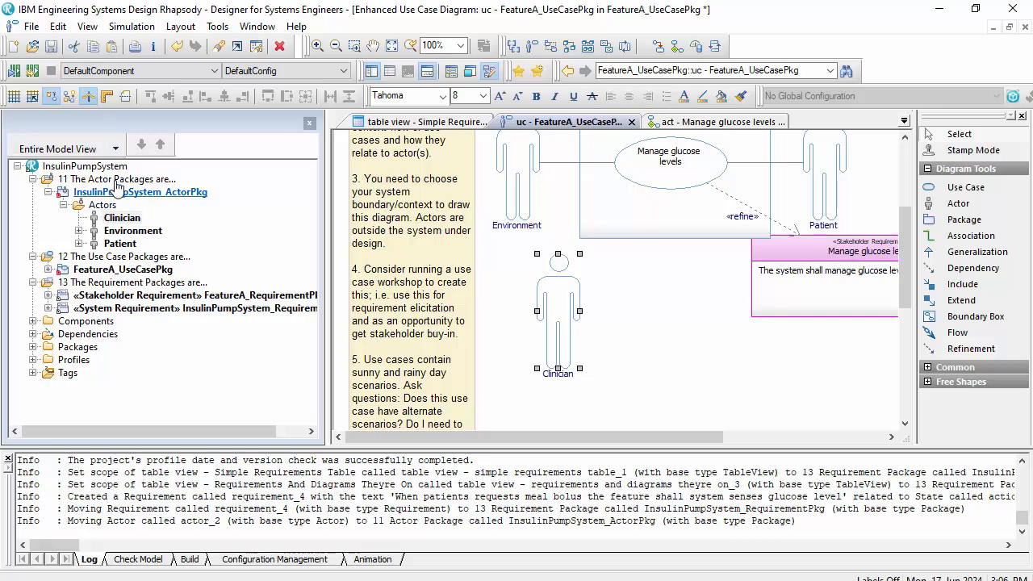
right_click(120, 193)
mouse_move(358, 150)
mouse_move(452, 159)
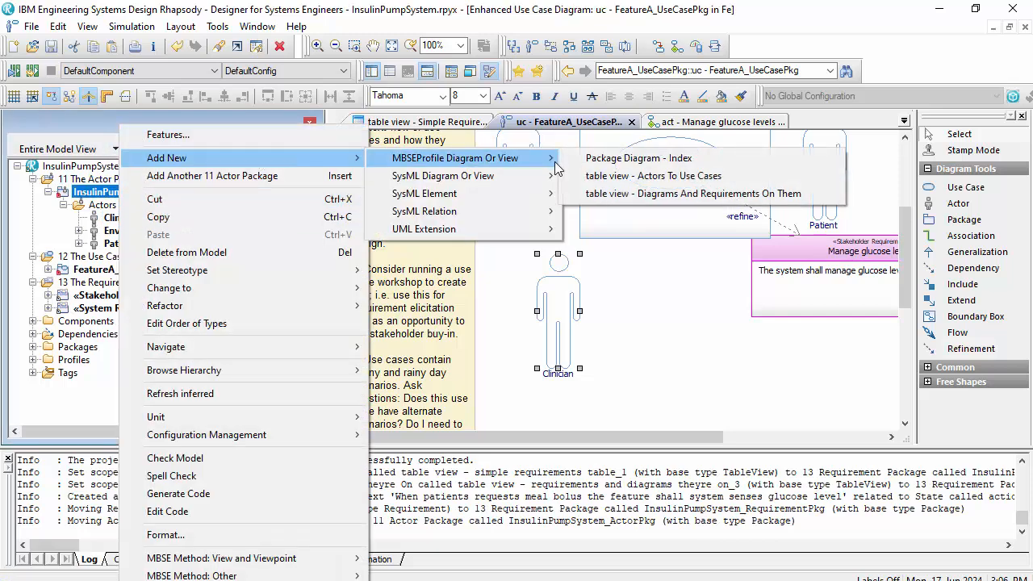
left_click(629, 176)
key("Return")
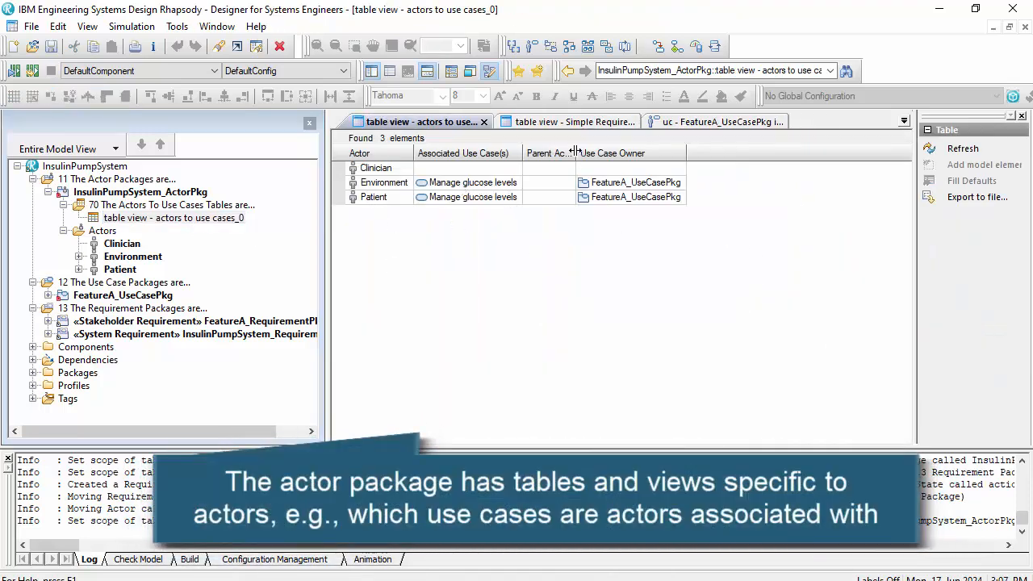
left_click_drag(575, 151, 613, 152)
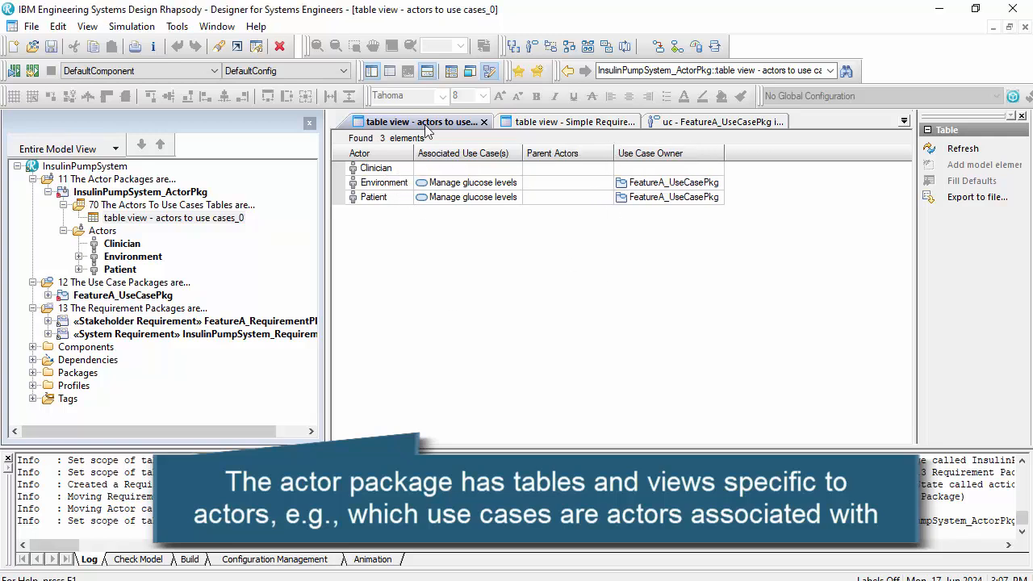
- Shift the Clinician actor slightly left on the use case diagram and expand FeatureA_UseCasePkg in the model tree
left_click(522, 123)
left_click(710, 122)
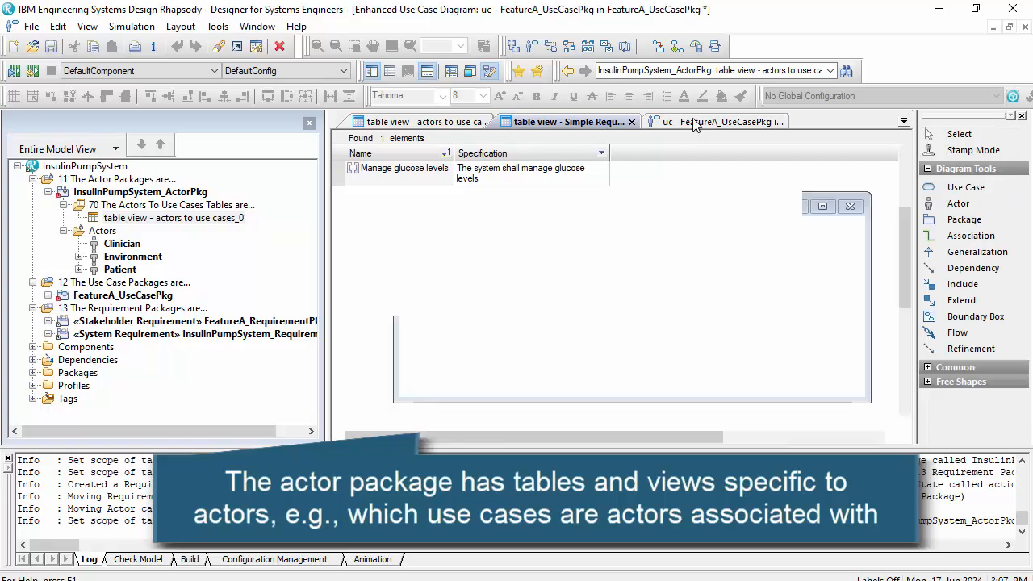
left_click_drag(559, 309, 541, 309)
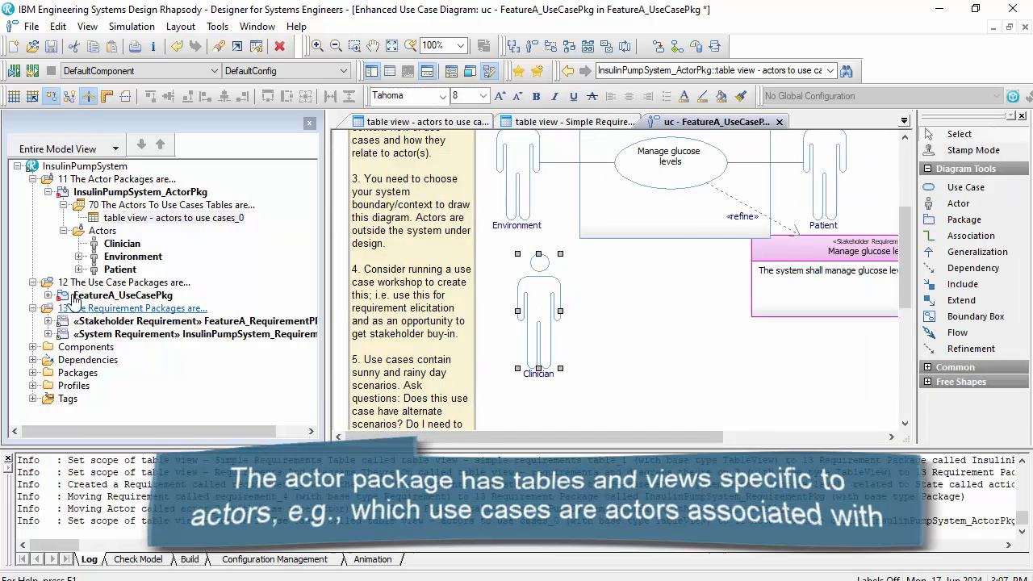
left_click(49, 295)
left_click_drag(134, 430, 110, 430)
scroll(137, 268, "down", 1)
scroll(139, 271, "up", 1)
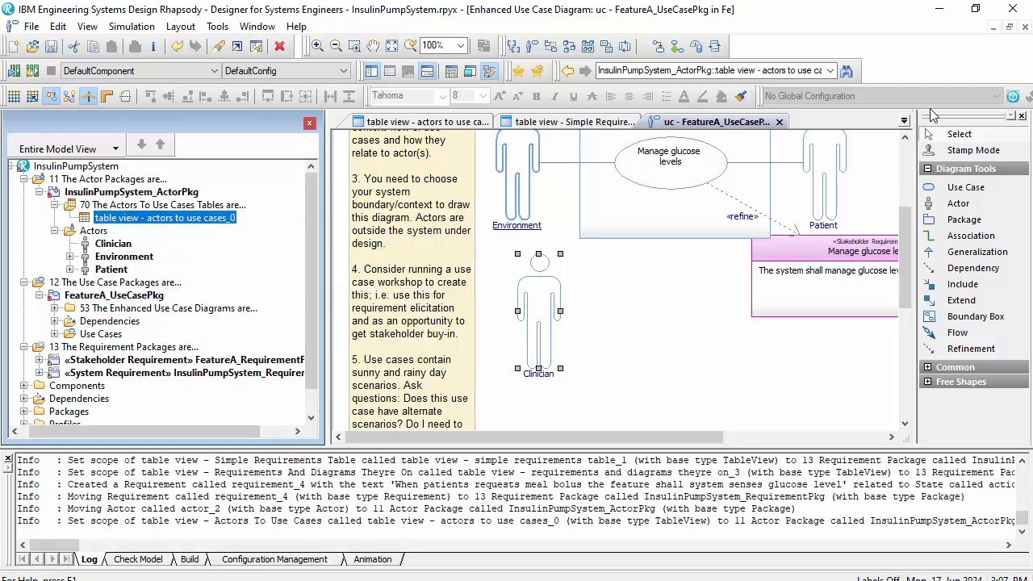
scroll(610, 246, "up", 2)
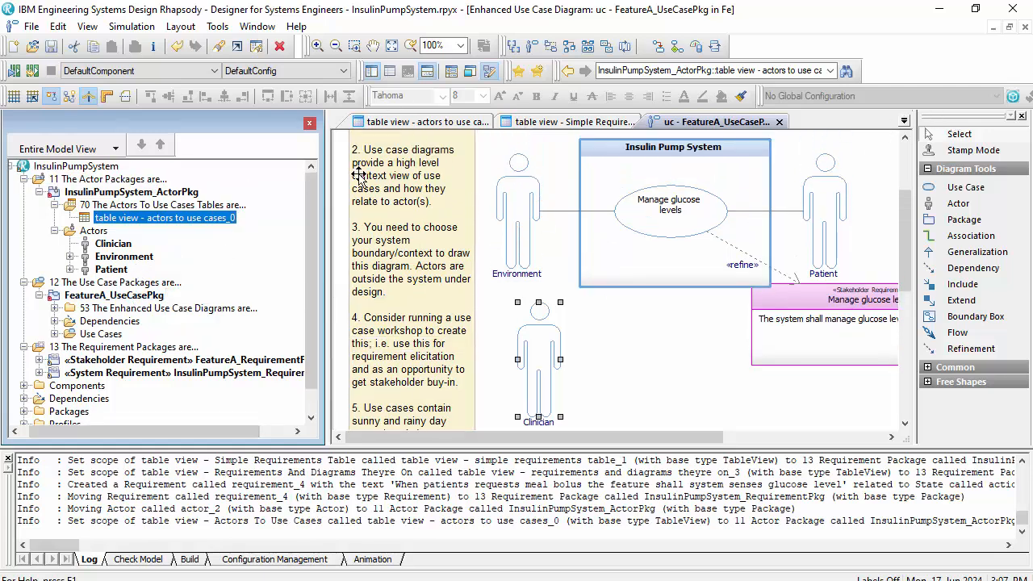
- Close the InsulinPumpSystem project and create a new project named ADAS of type ExecutableMBSEProfile, creating its missing directory
left_click(31, 27)
left_click(51, 100)
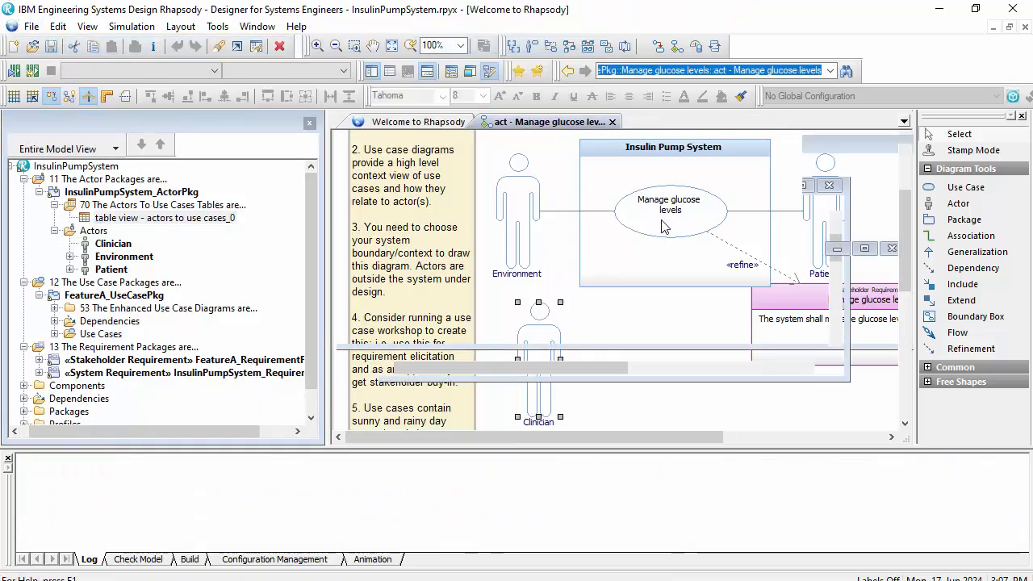
left_click(549, 309)
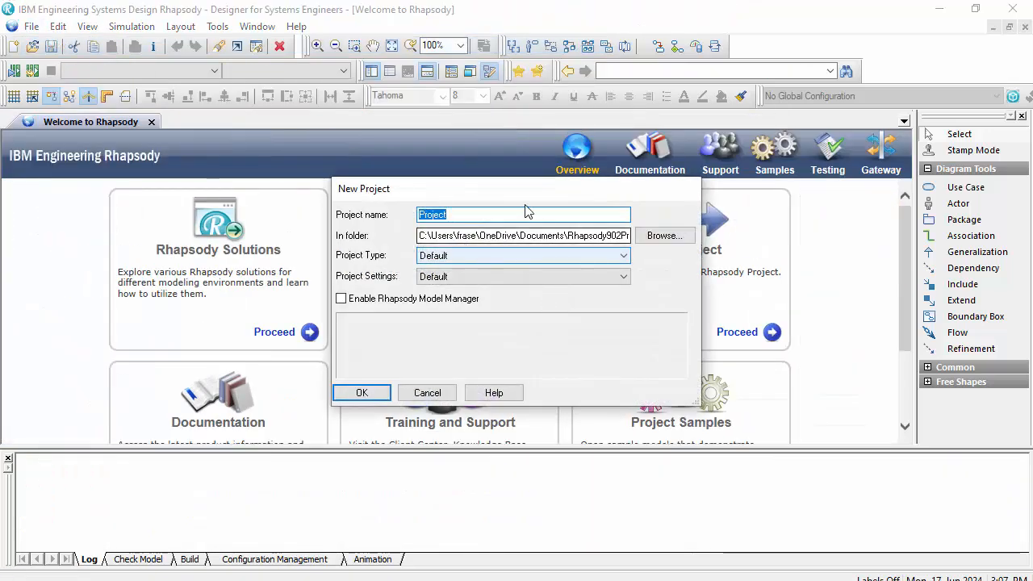
left_click(537, 256)
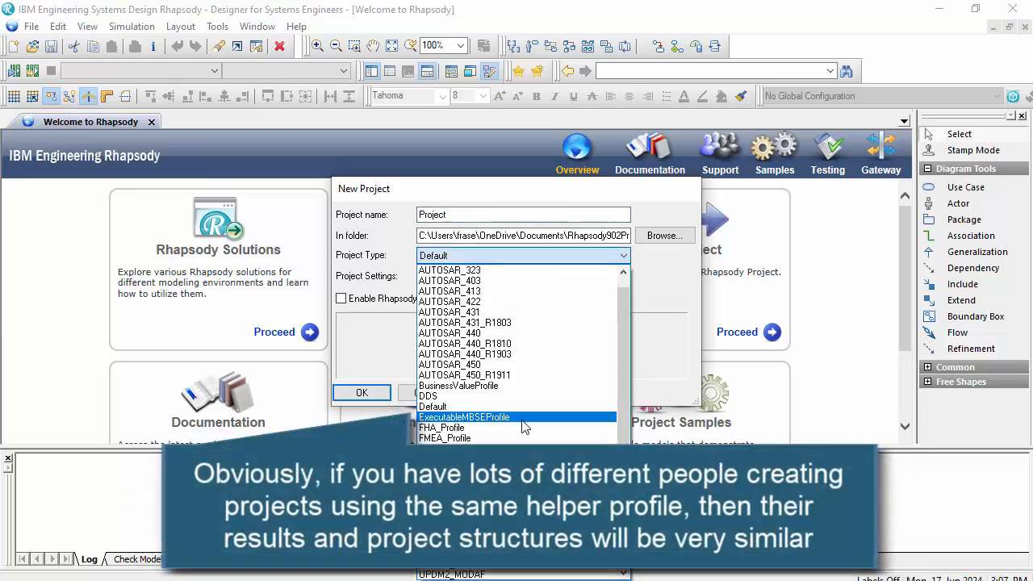
left_click(493, 415)
double_click(421, 215)
type("ADAS")
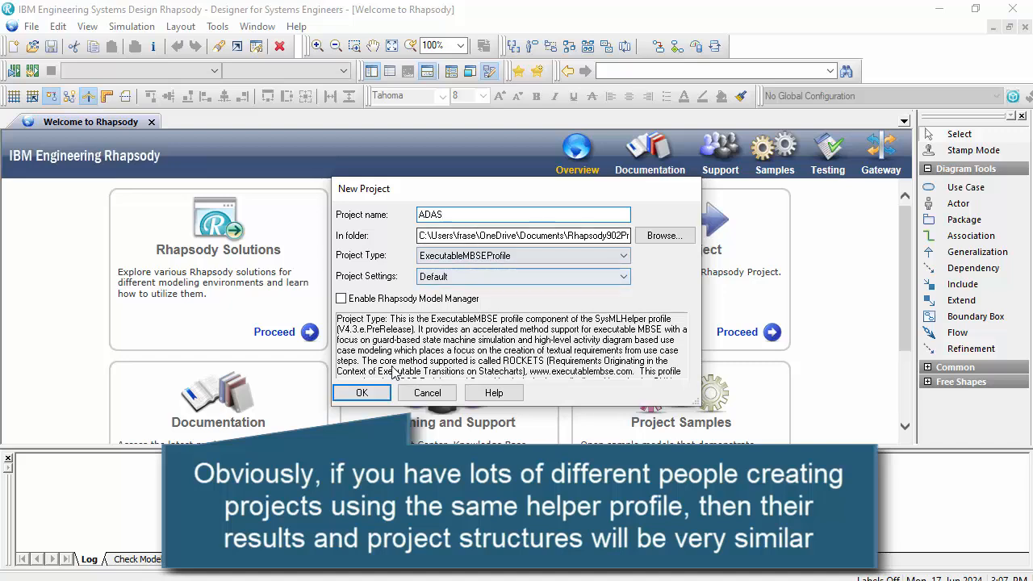
left_click(355, 396)
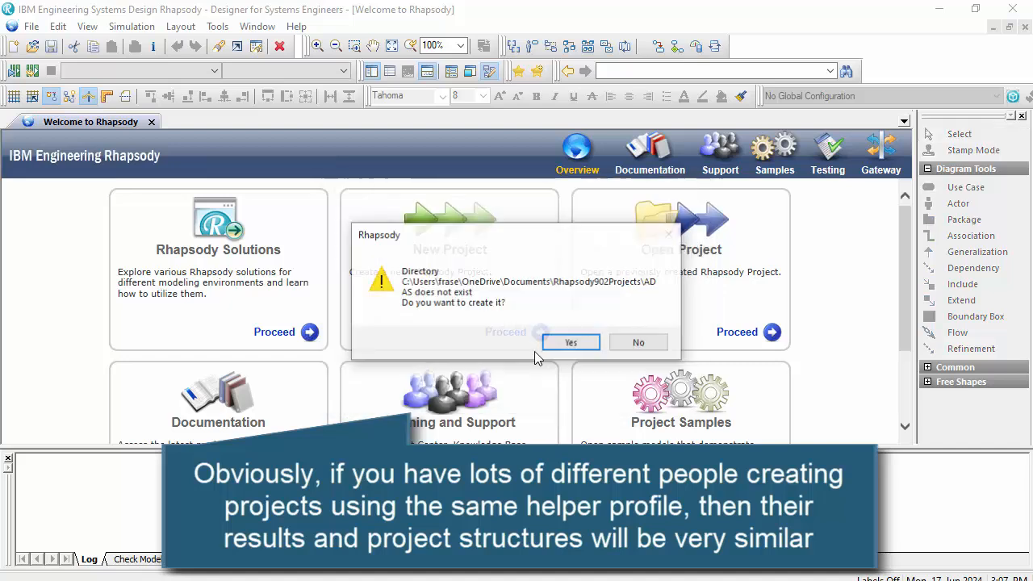
left_click(586, 339)
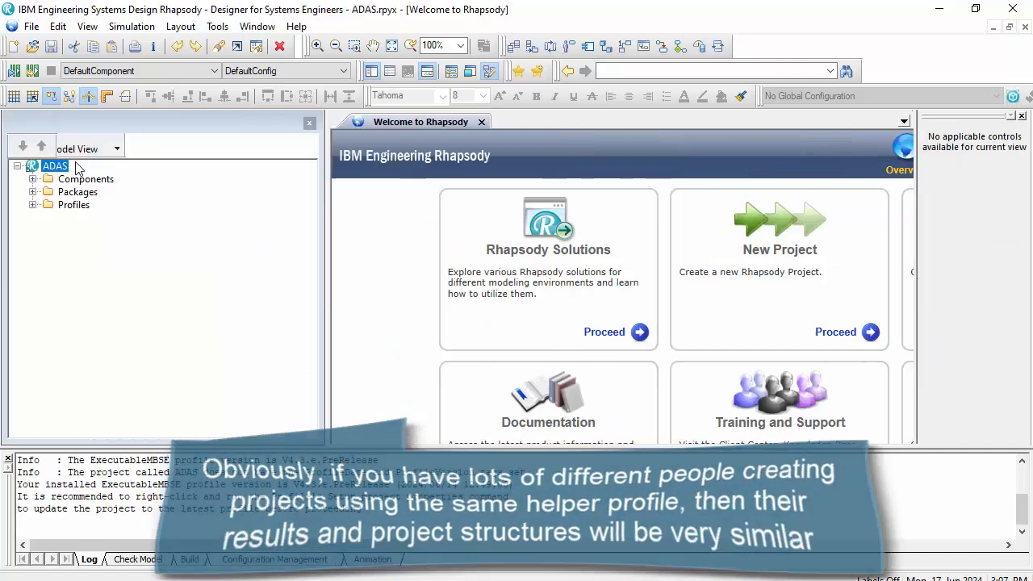
- Create the FeatureA use case package structure under ADAS with shared actor package ADAS_ActorPkg and stakeholder requirements package FeatureA_RequirementPkg
right_click(69, 166)
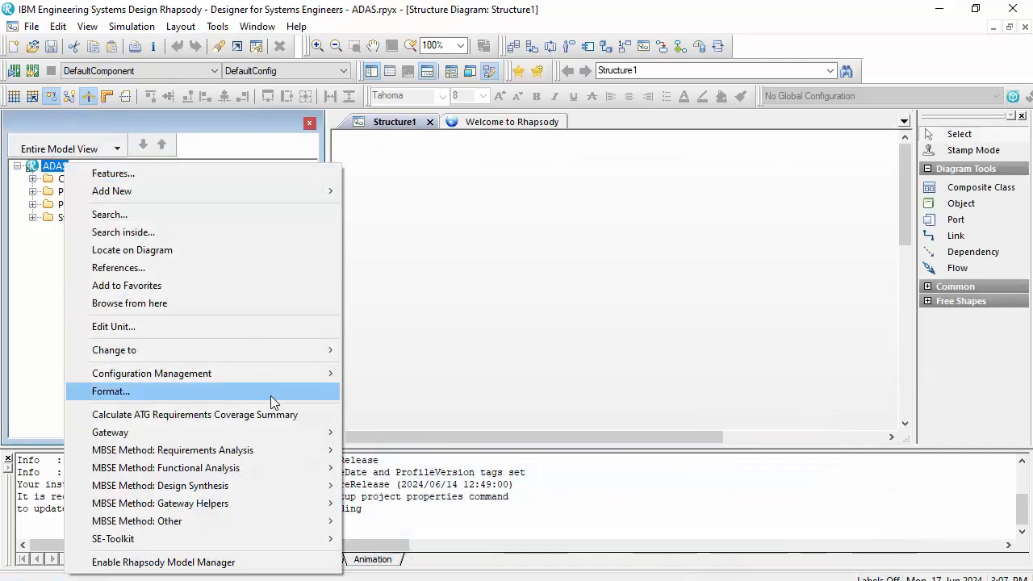
mouse_move(295, 450)
left_click(412, 450)
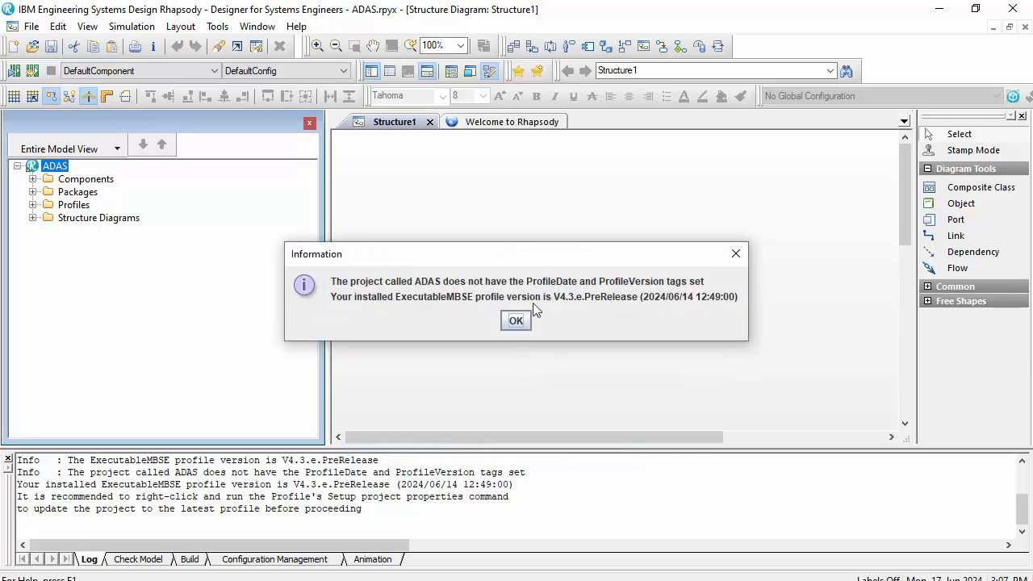
left_click(517, 320)
left_click(495, 320)
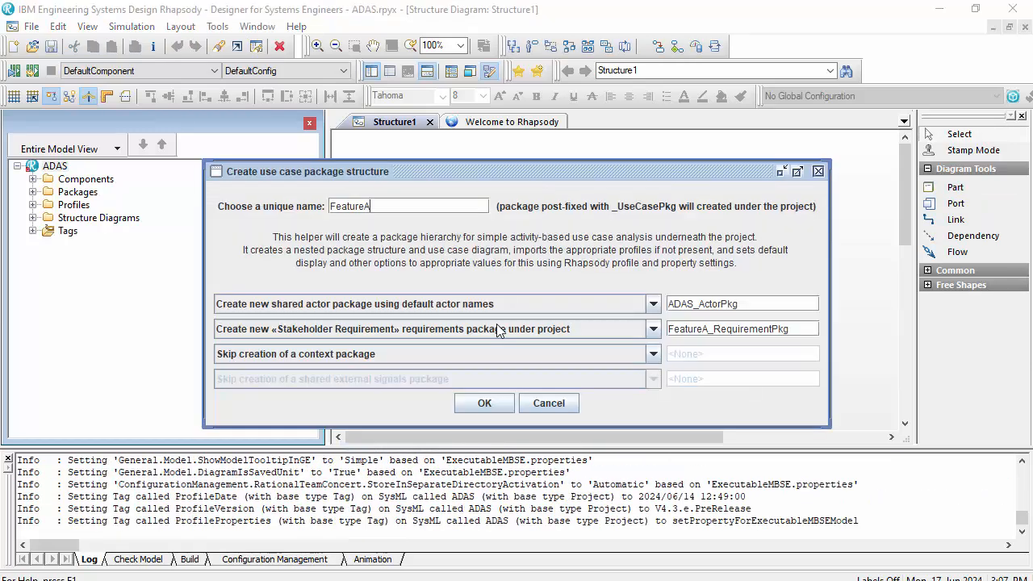
left_click(485, 403)
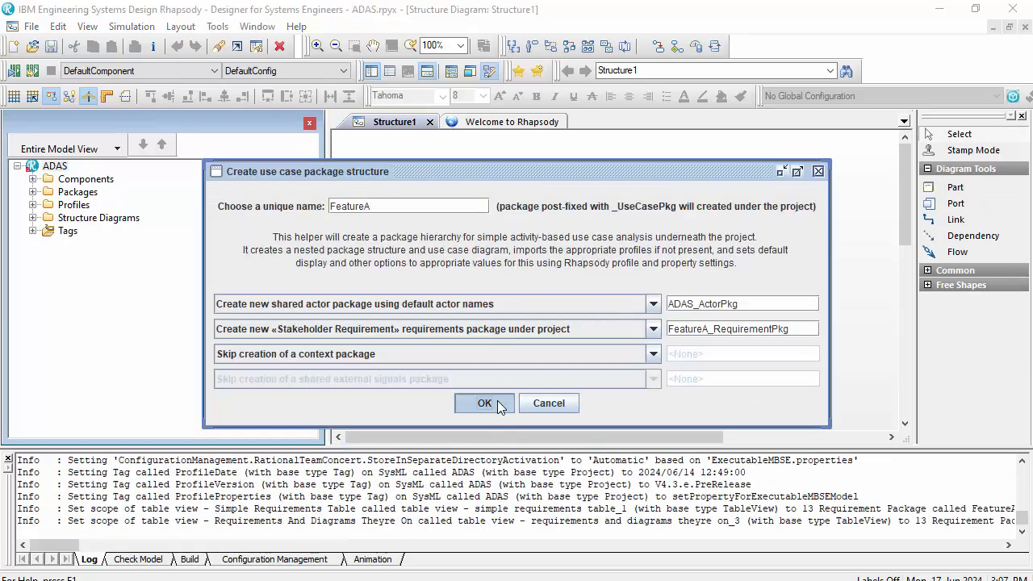
left_click(637, 337)
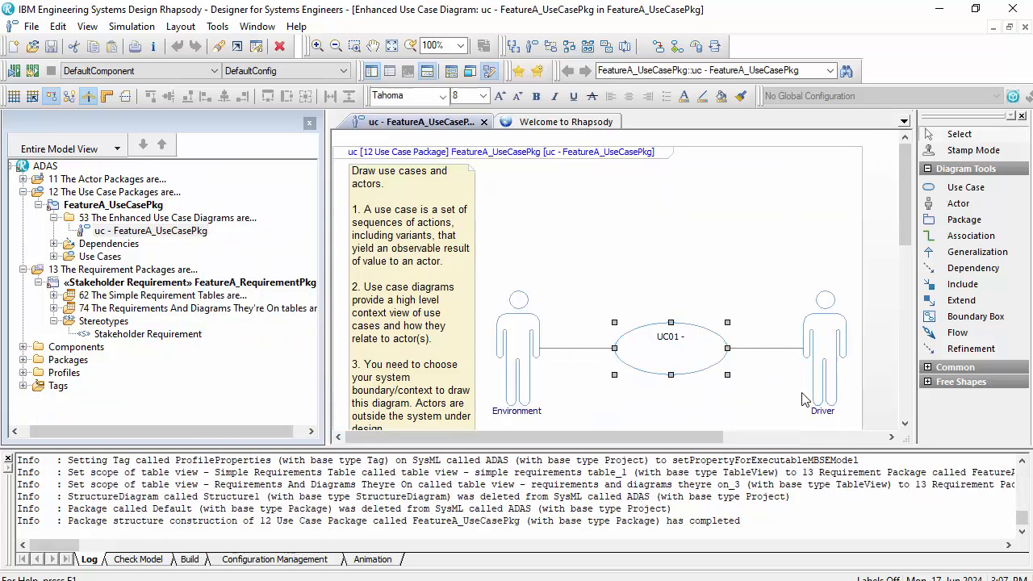
- Rename the UC01 use case to "Adjust vehicle speed" and expand the Use Cases group in the model tree
left_click(676, 357)
type("Adjust vehicle speed")
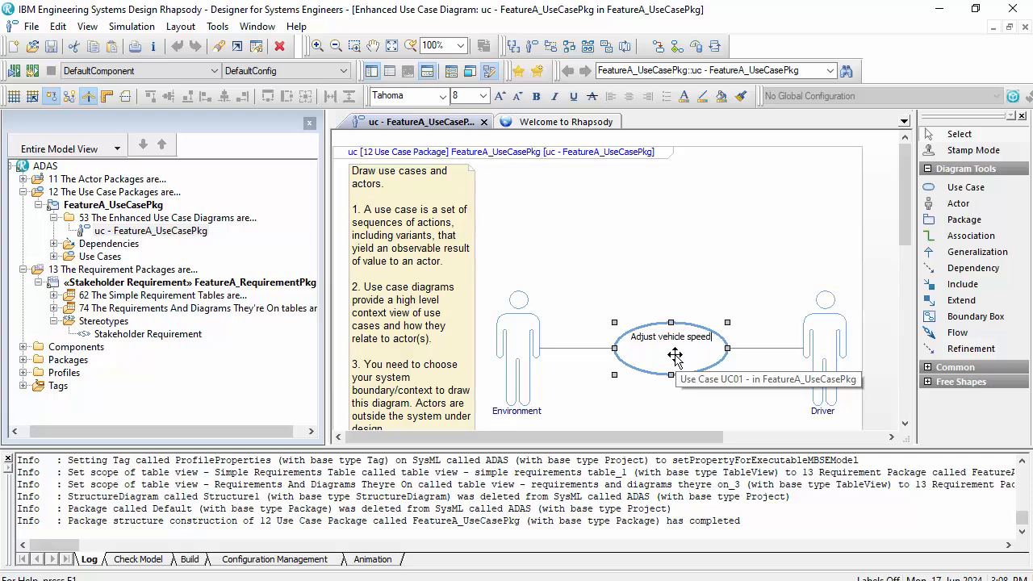
left_click(724, 298)
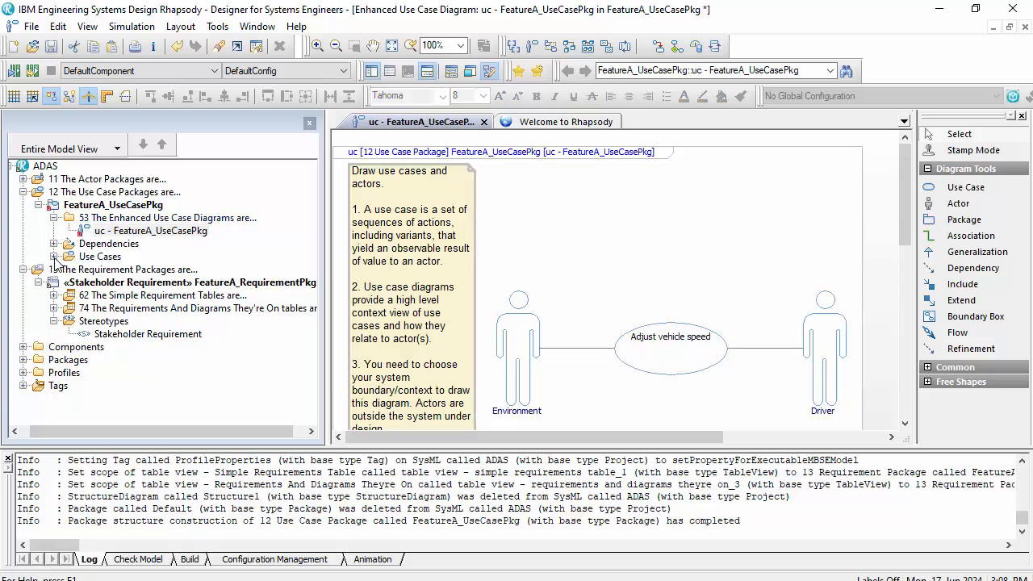
left_click(54, 257)
scroll(601, 343, "down", 2)
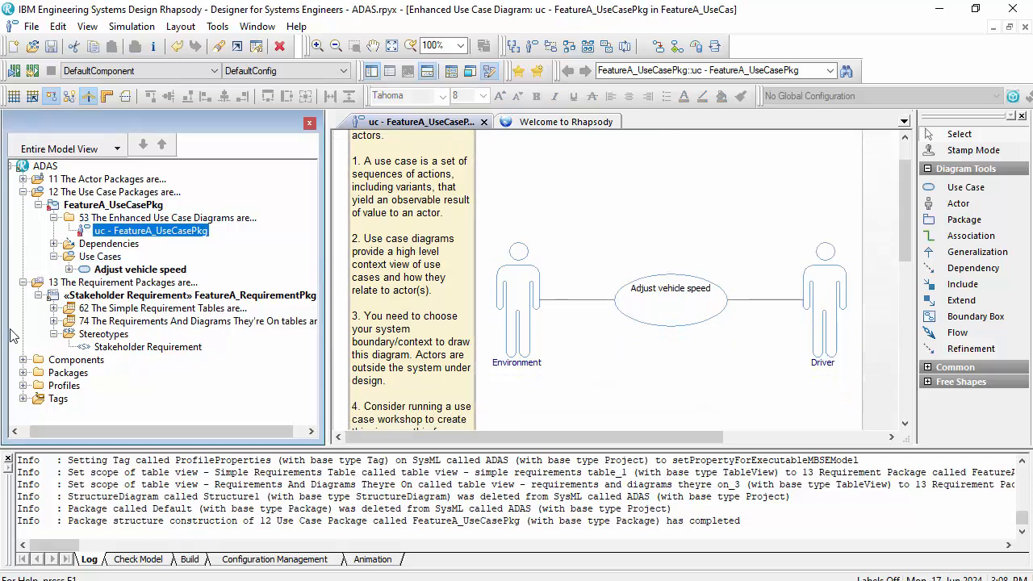
- Close the ADAS project and reopen the recent InsulinPumpSystem project
left_click(32, 26)
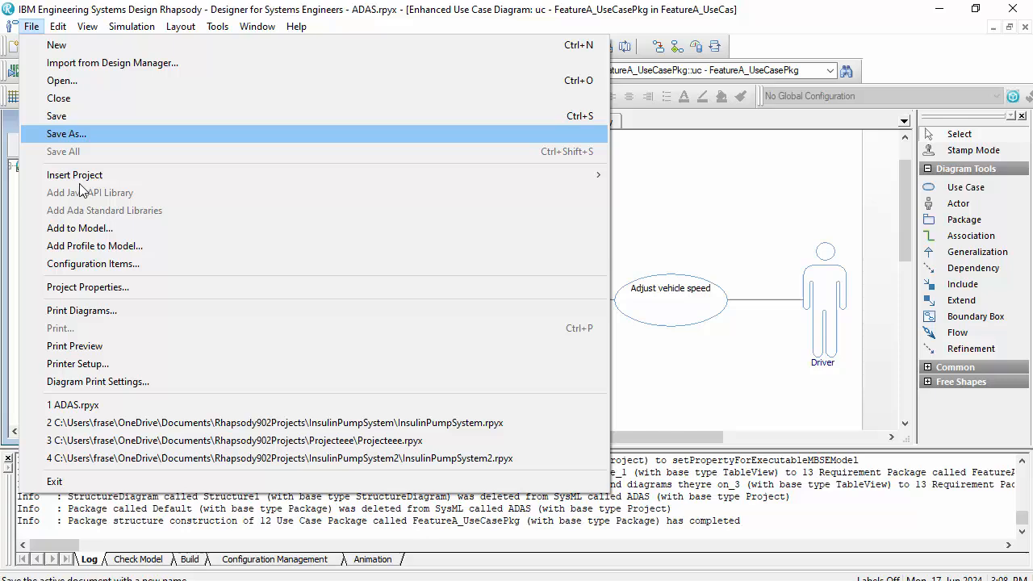
left_click(283, 423)
left_click(452, 333)
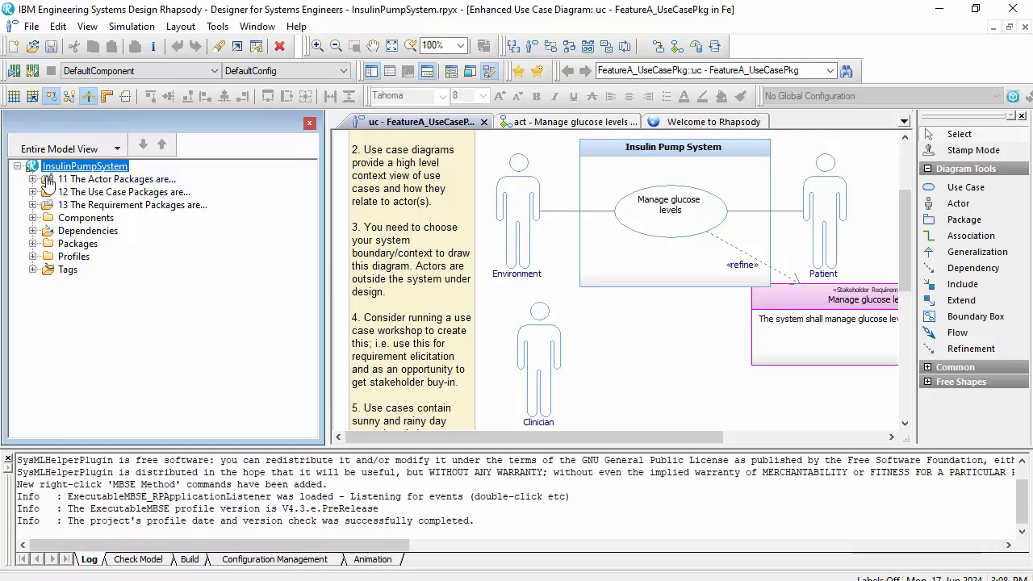
- Expand the use case packages and both the stakeholder and system requirement packages in the InsulinPumpSystem model tree
left_click(33, 193)
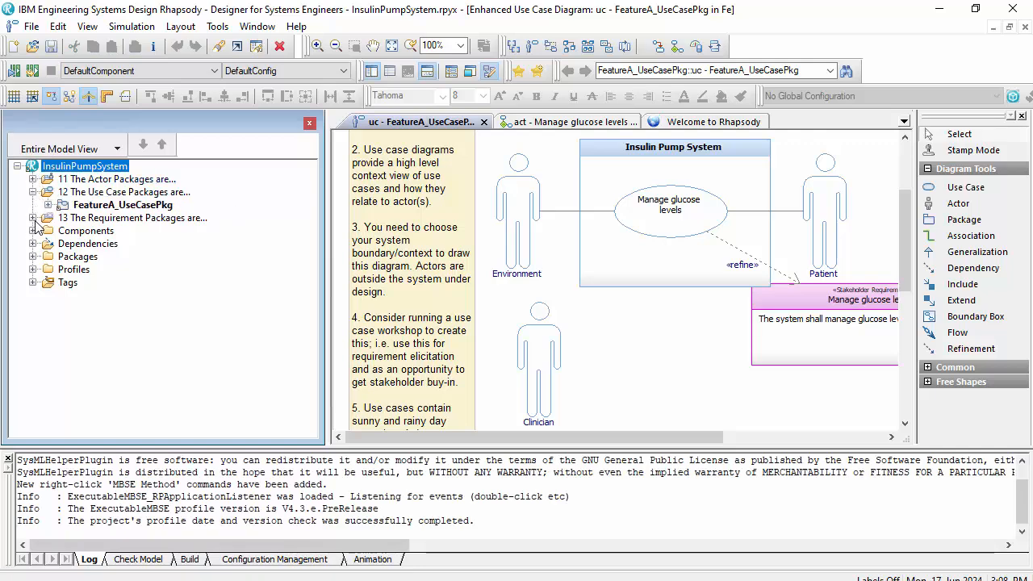
left_click(32, 218)
left_click(47, 233)
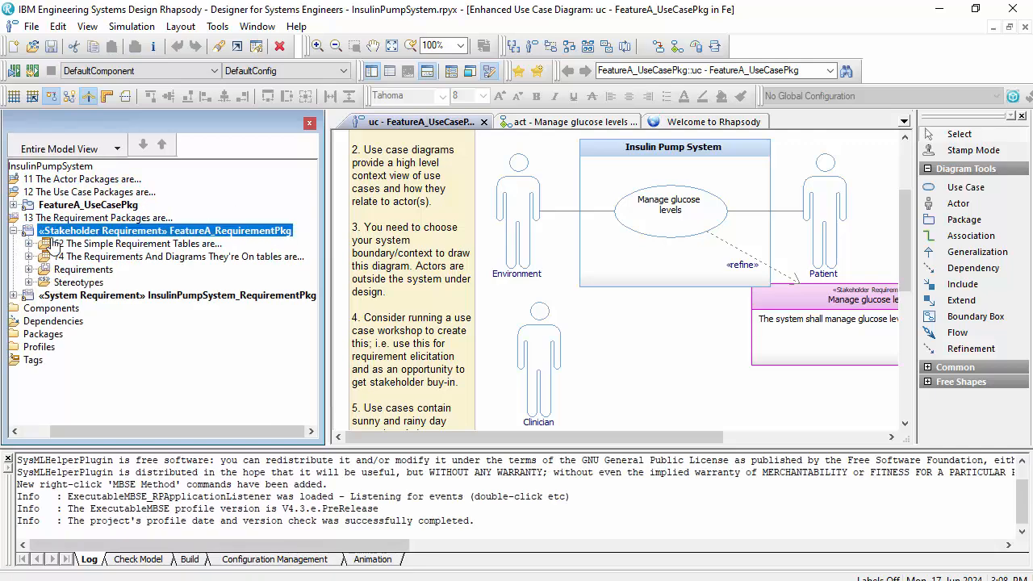
left_click(14, 296)
left_click_drag(113, 431, 84, 431)
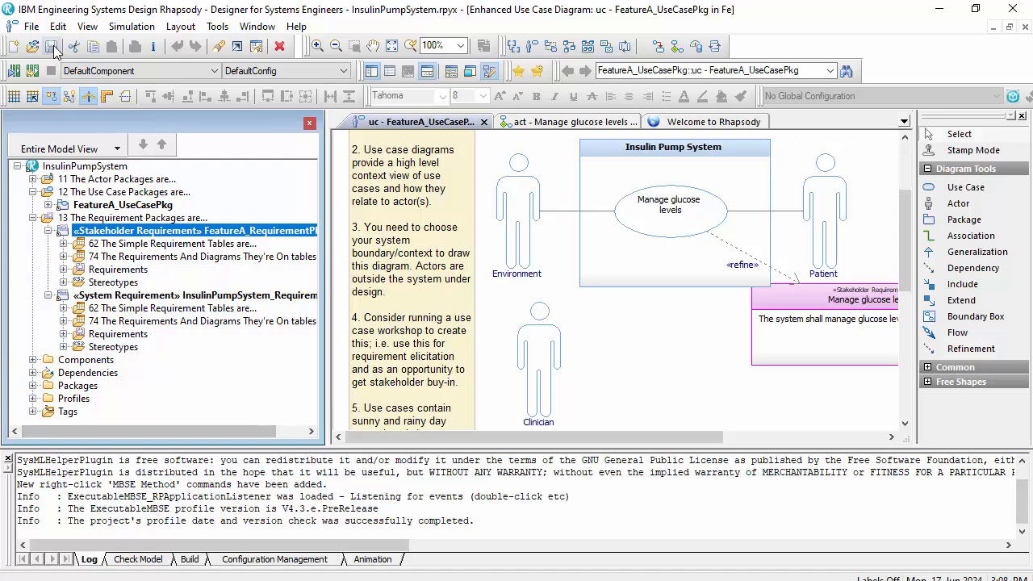
- Create a new design synthesis architecture package structure under the InsulinPumpSystem project, named "Insulin Pump System"
right_click(103, 165)
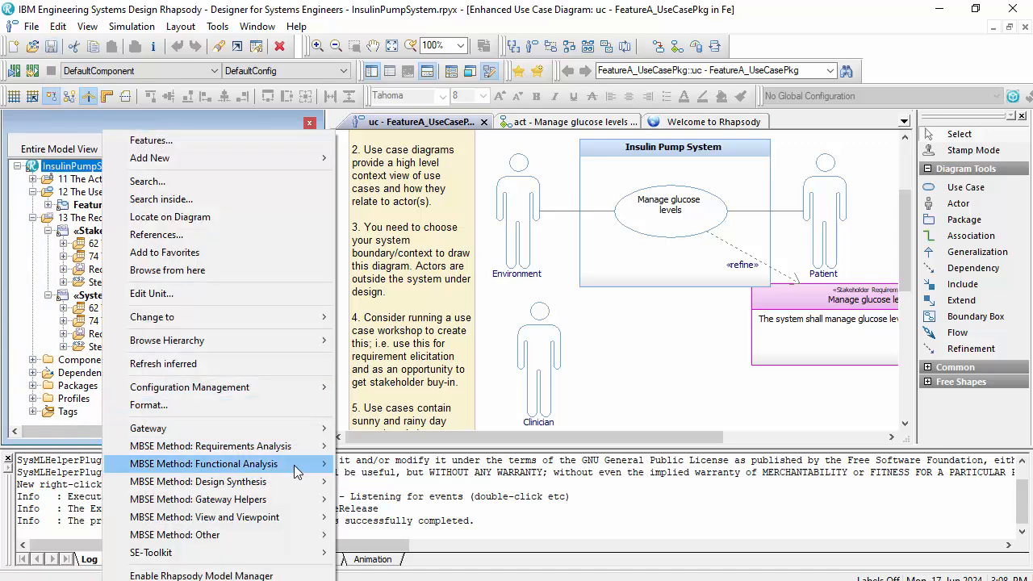
mouse_move(309, 468)
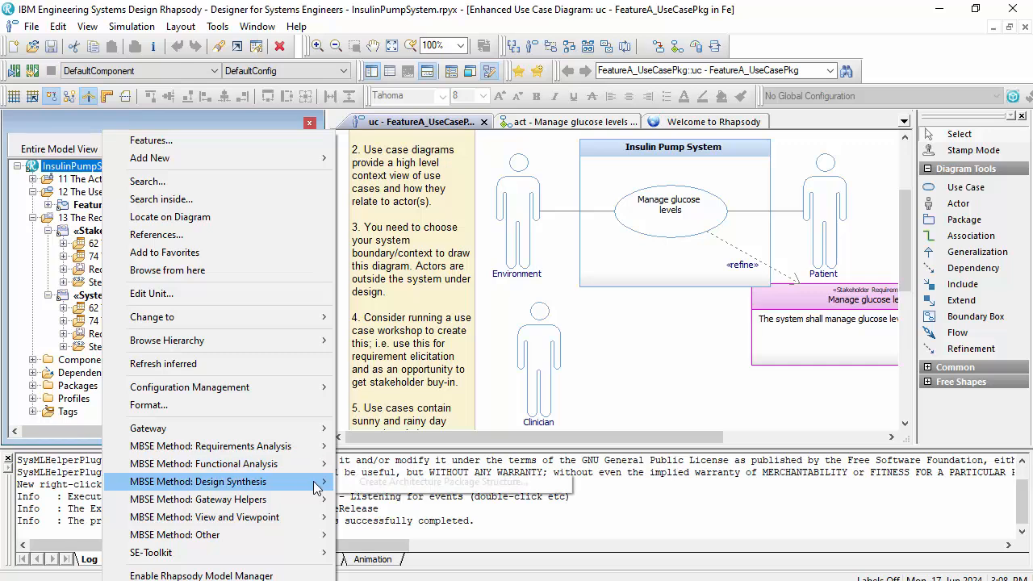
left_click(396, 488)
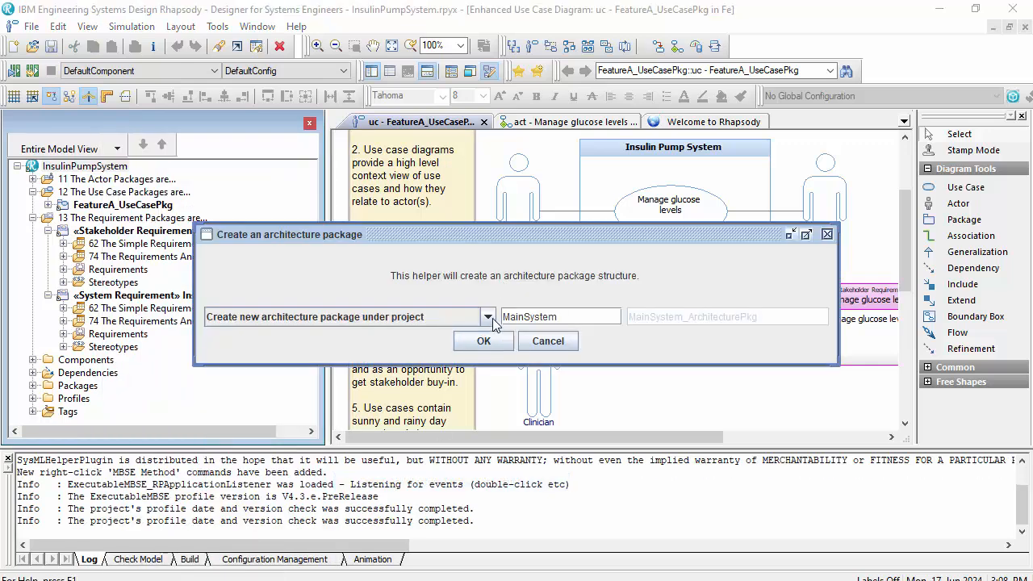
double_click(529, 316)
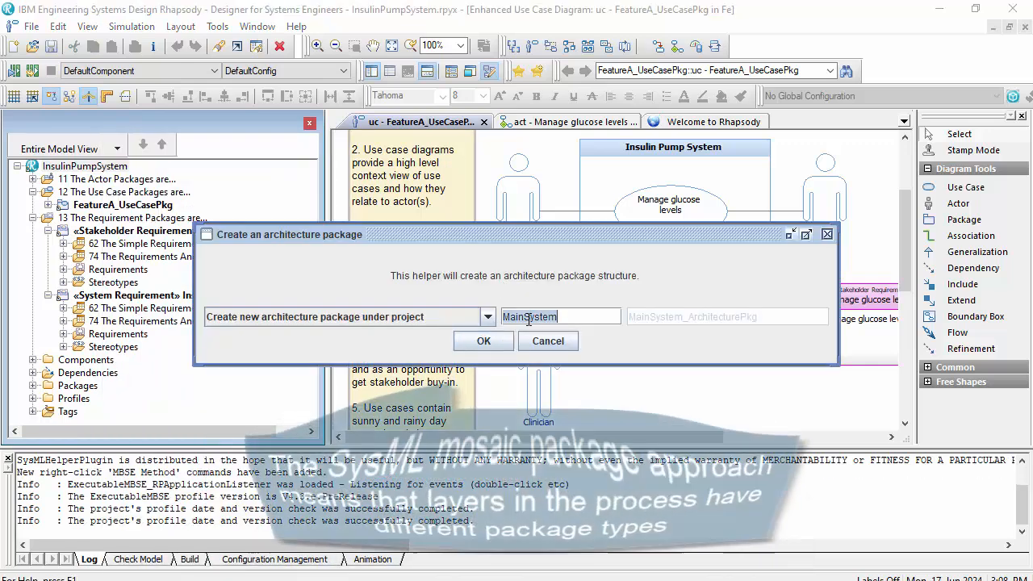
key("BackSpace")
type("Insulin Pump")
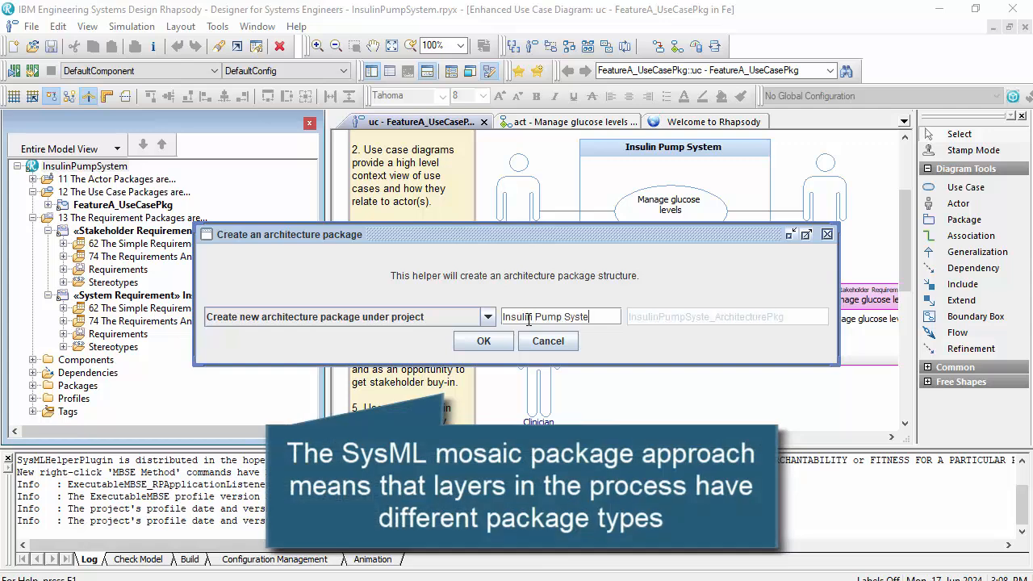
left_click(508, 340)
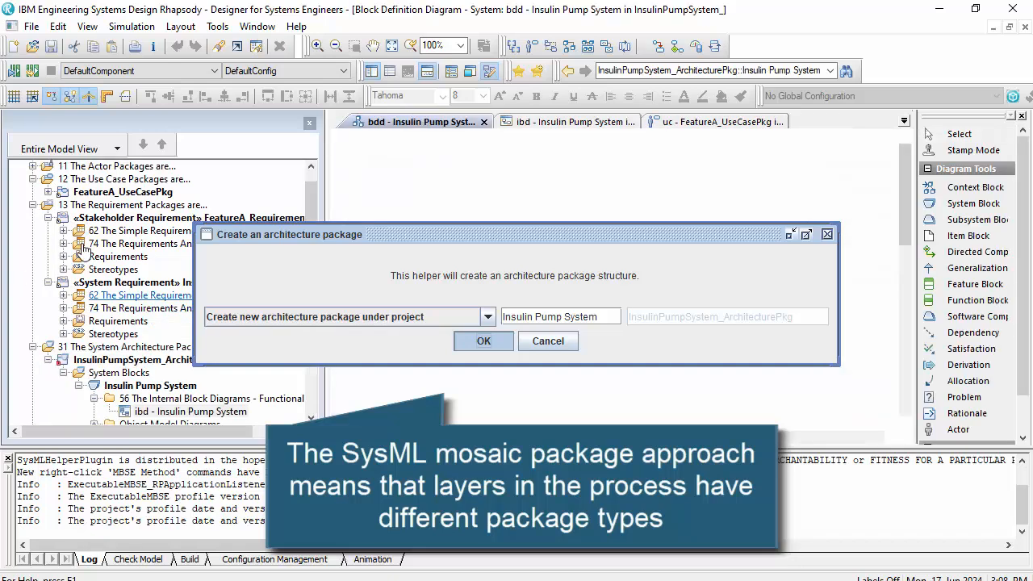
- Review the new system architecture package in the model tree and inspect the unit information of InsulinPumpSystem_ArchitecturePkg without changing it
scroll(145, 350, "down", 3)
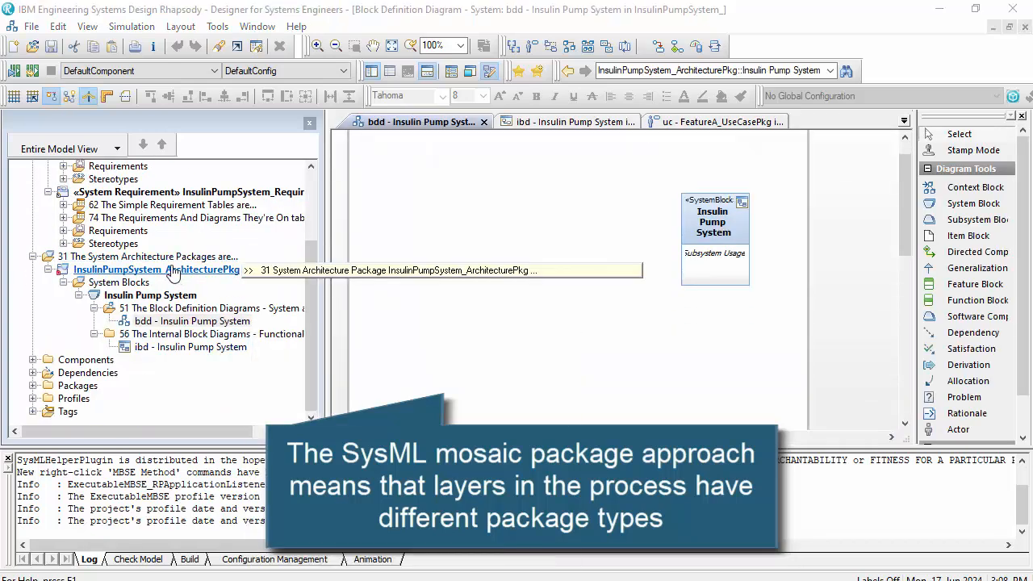
scroll(397, 232, "up", 1)
left_click(549, 153)
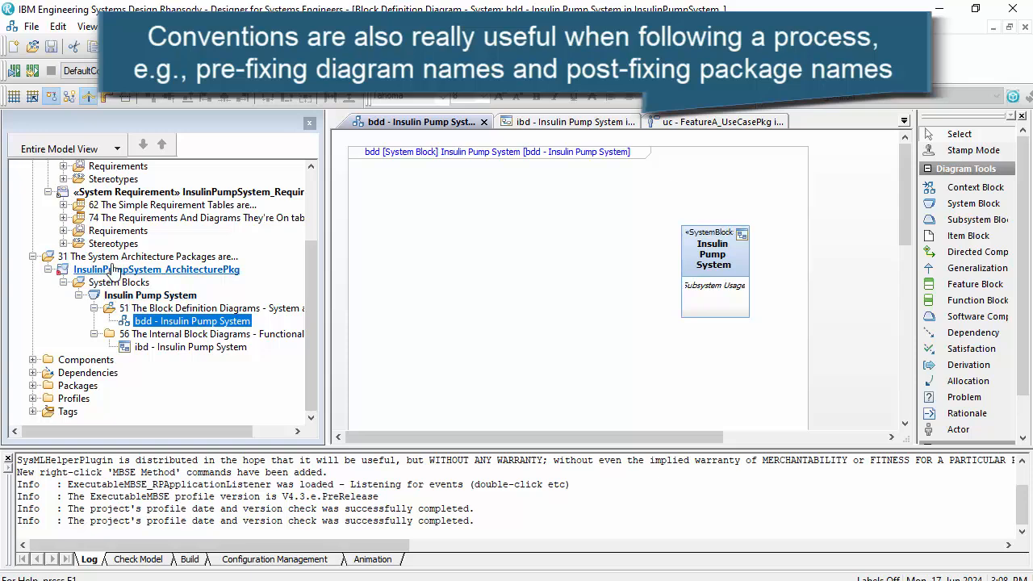
scroll(113, 274, "up", 3)
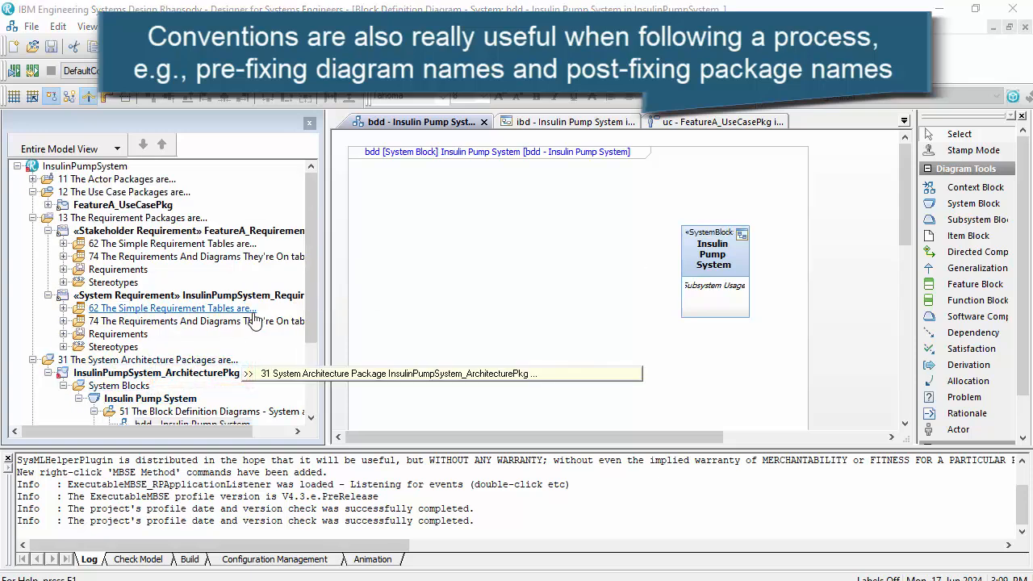
right_click(213, 375)
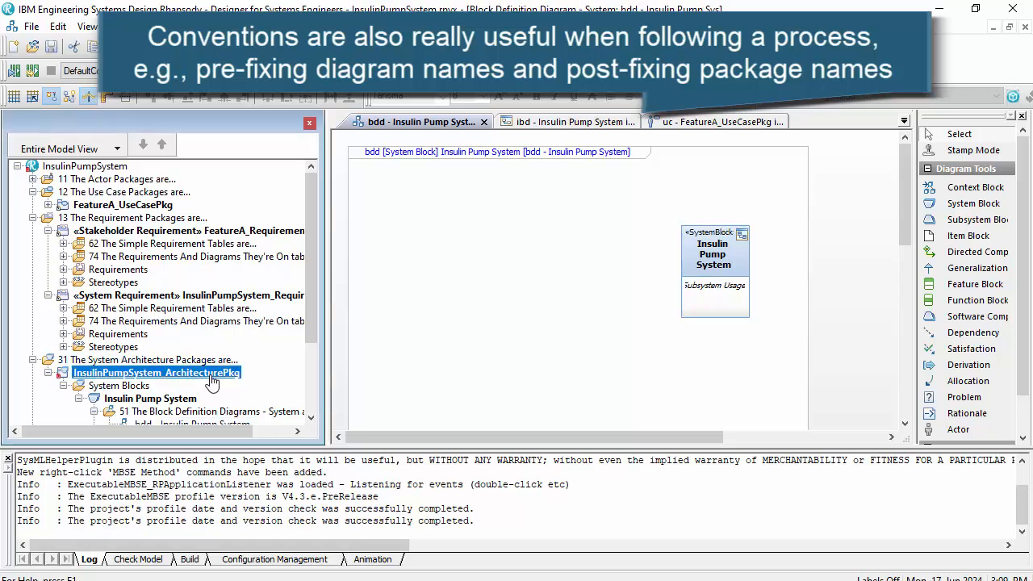
mouse_move(374, 399)
left_click(594, 436)
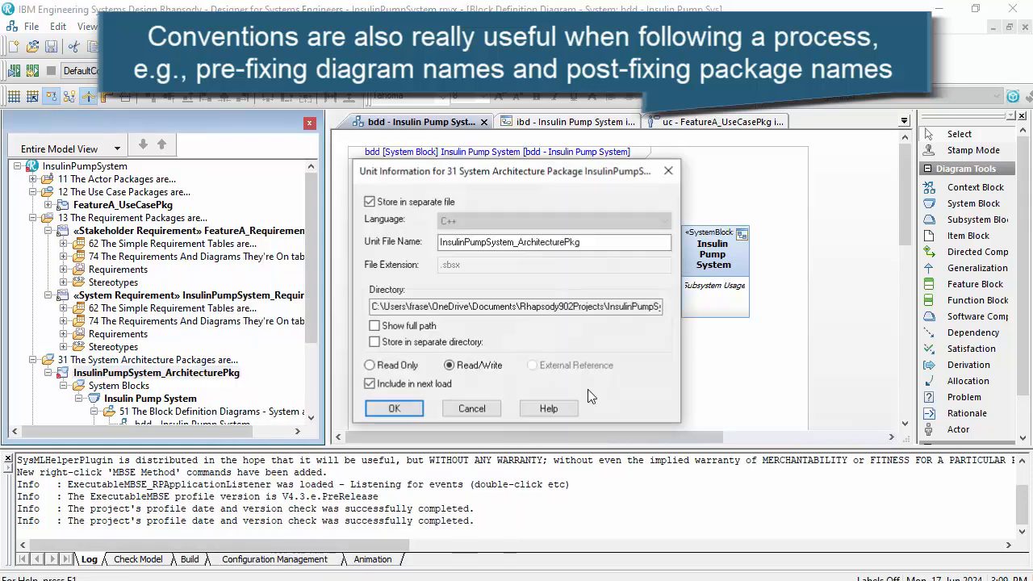
left_click(445, 409)
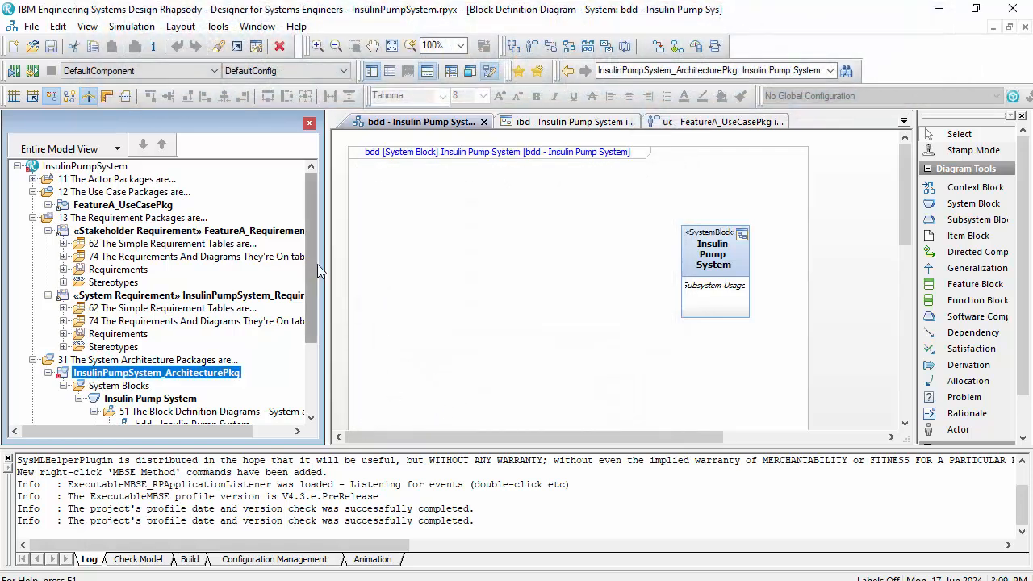
- Widen the model browser, and reposition the Insulin Pump System block near the upper middle of the block definition diagram and widen it
left_click_drag(324, 271, 382, 272)
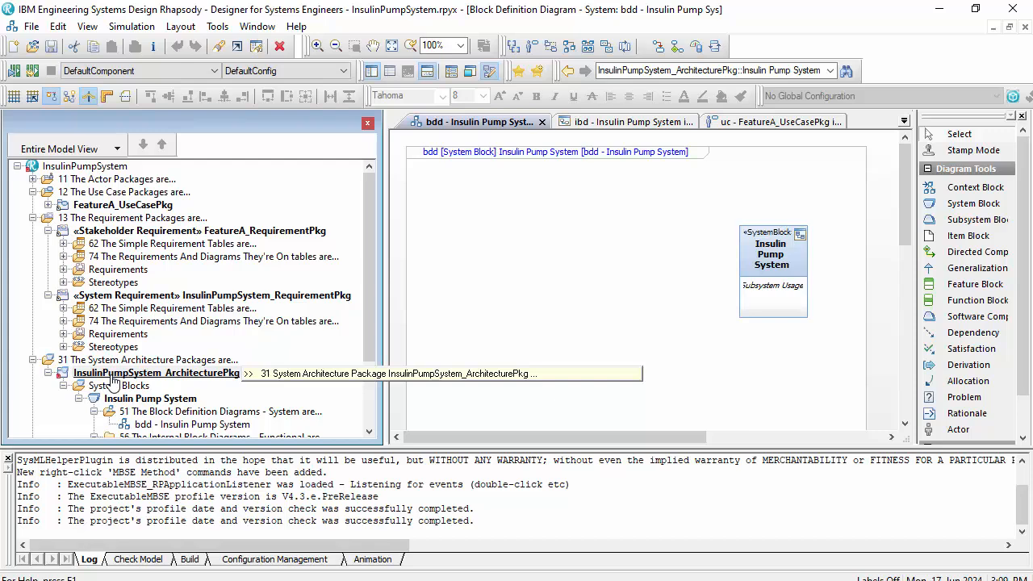
scroll(119, 355, "down", 2)
scroll(856, 253, "down", 1)
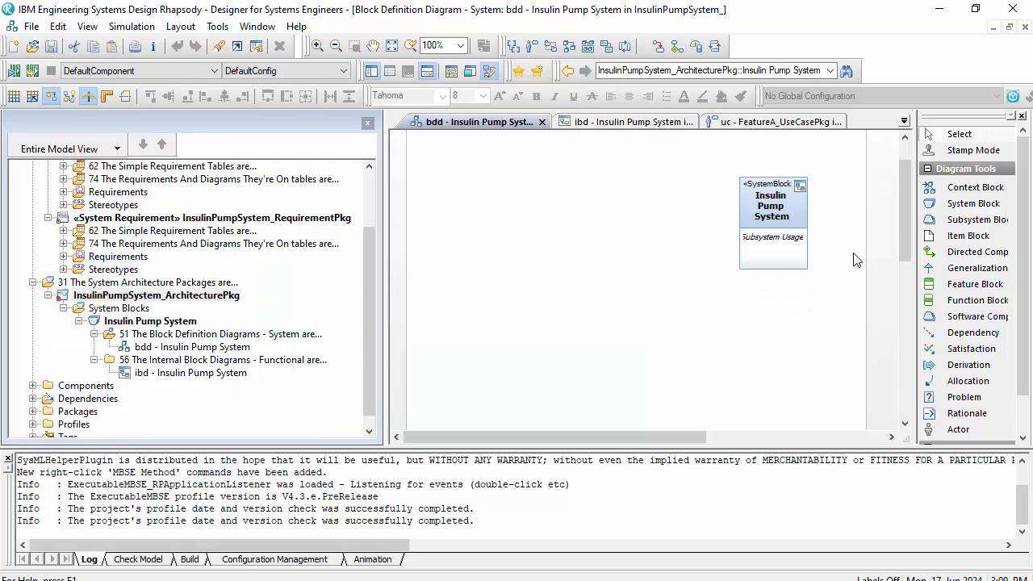
left_click_drag(753, 236, 628, 180)
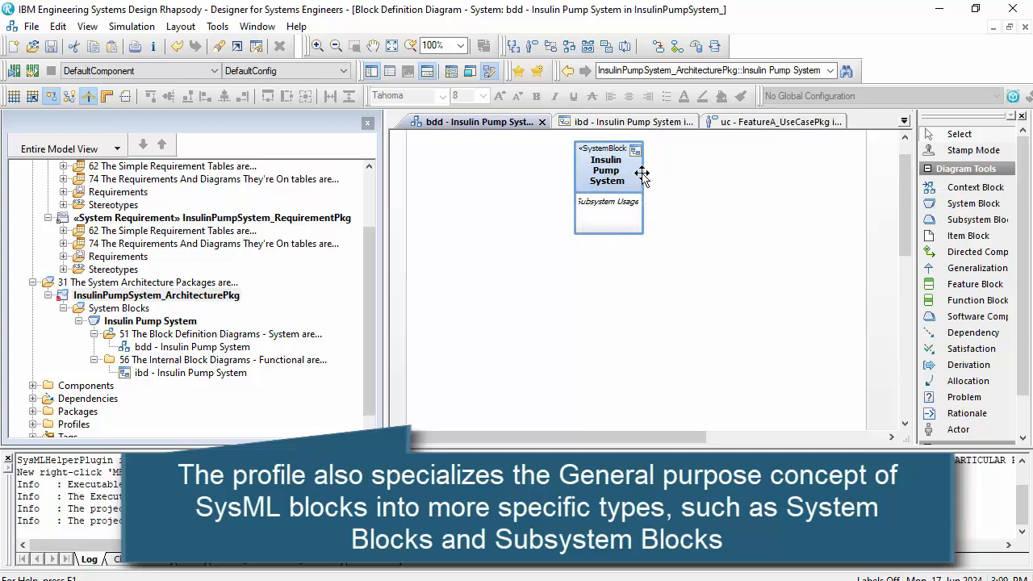
left_click(641, 174)
left_click_drag(651, 186, 670, 186)
left_click(729, 237)
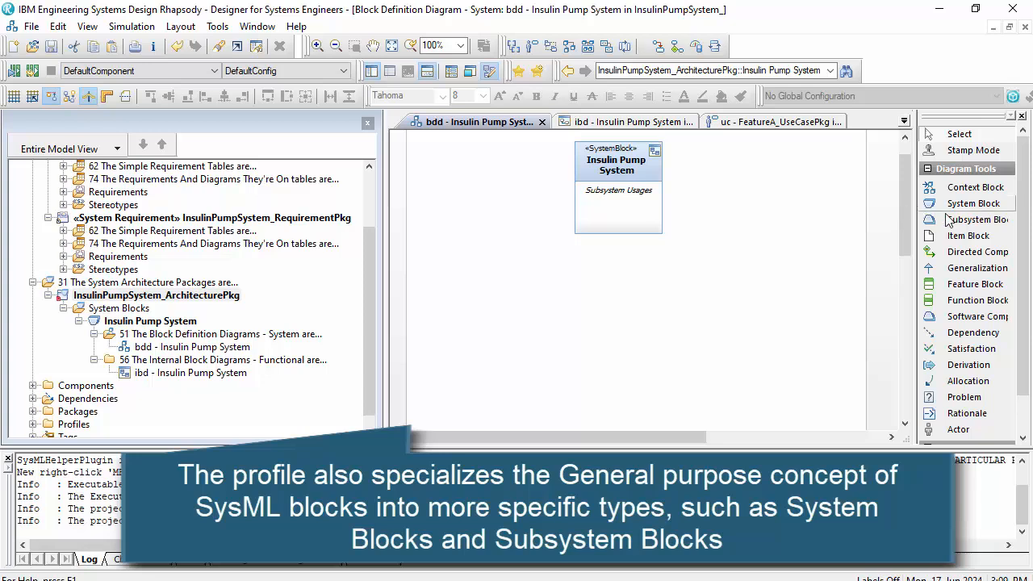
- Add a subsystem block named "Insulin Pump" below the Insulin Pump System block and link the system to it with a directed composition
left_click(550, 337)
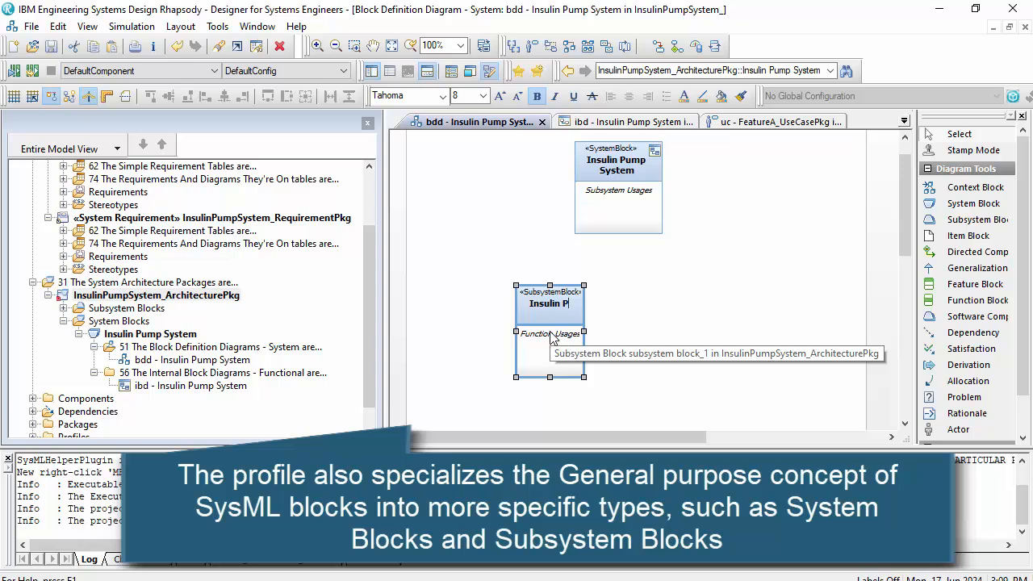
type("Insulin Pump")
key("Return")
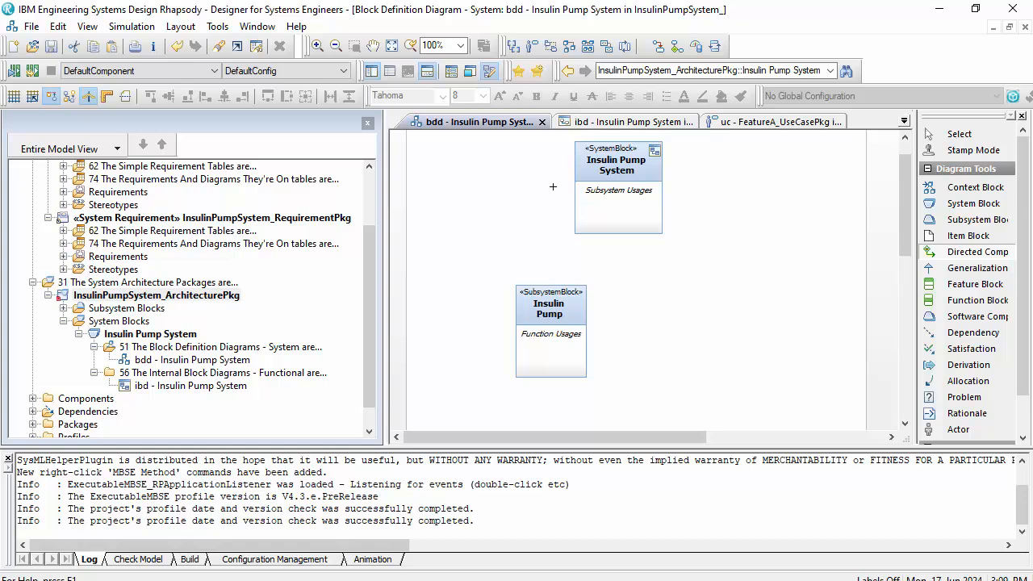
left_click(578, 193)
left_click(547, 291)
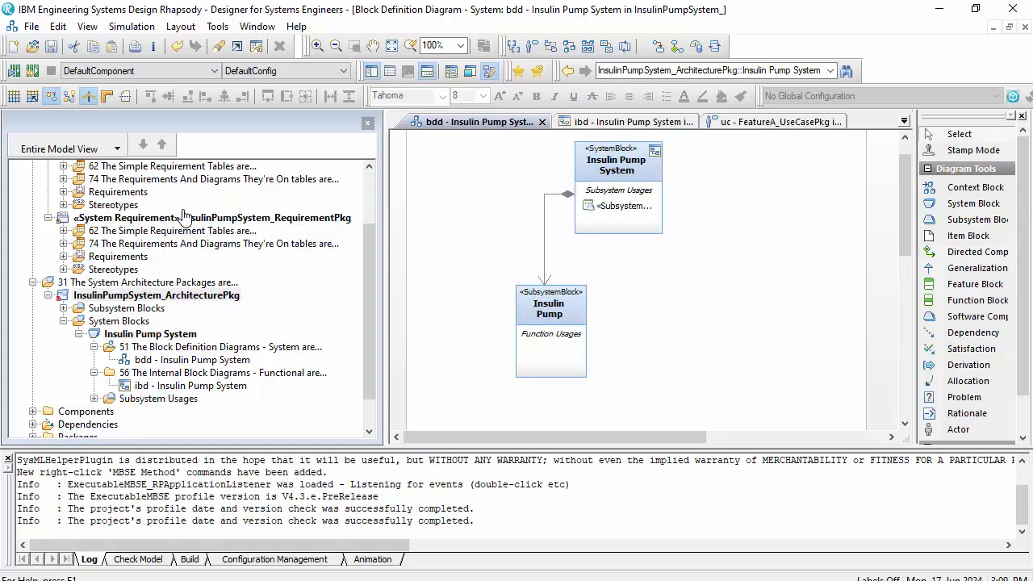
- Examine the InsulinPumpSystem project's locally overridden properties in its features
scroll(184, 215, "up", 2)
right_click(73, 165)
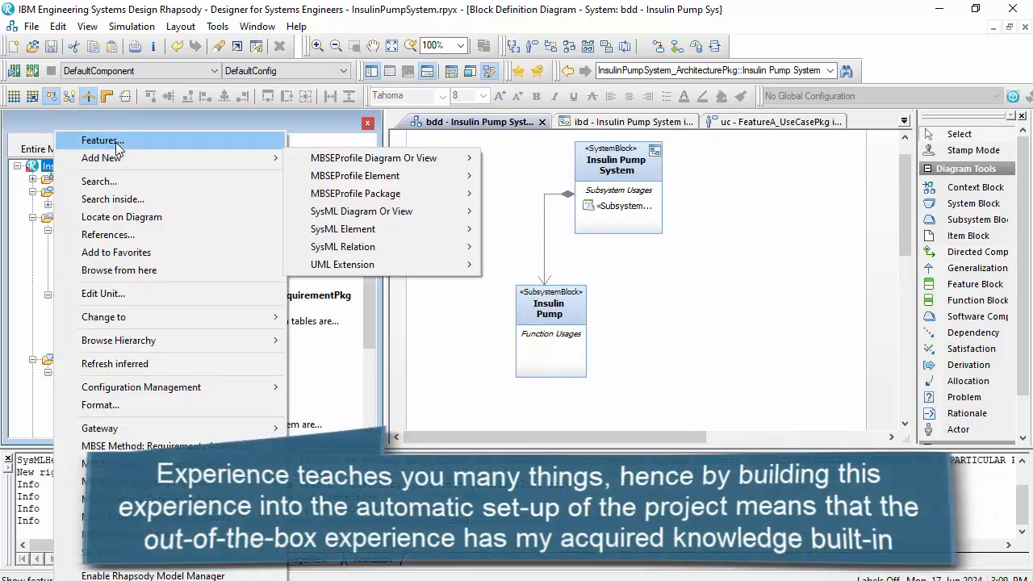
left_click(87, 138)
left_click(259, 247)
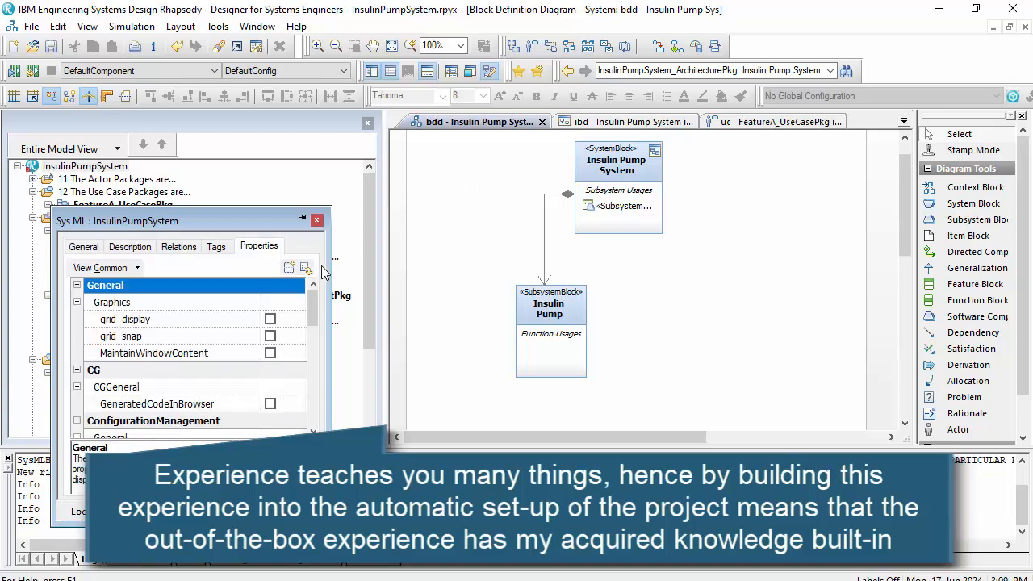
left_click_drag(403, 247, 419, 247)
left_click(104, 267)
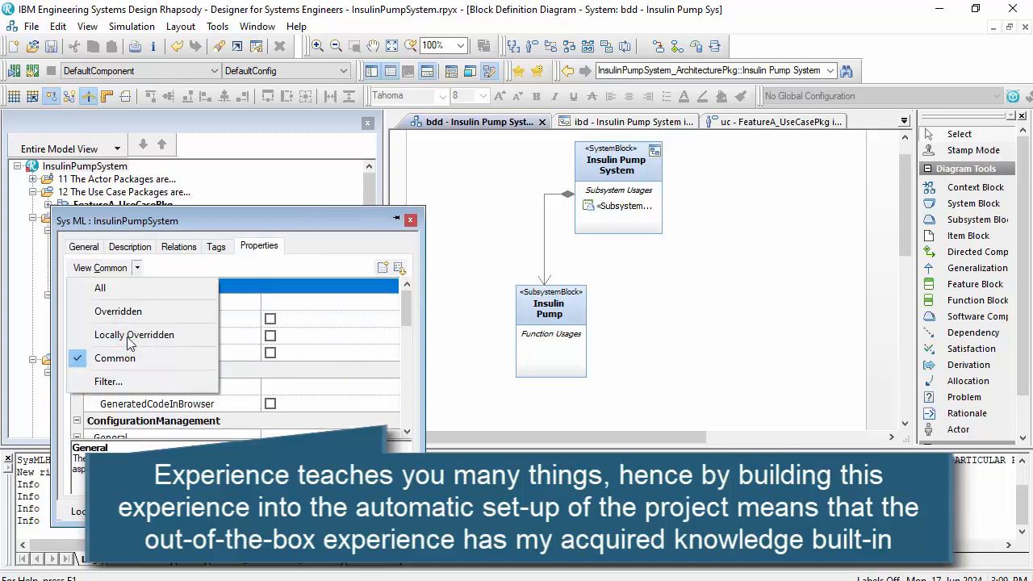
left_click(122, 330)
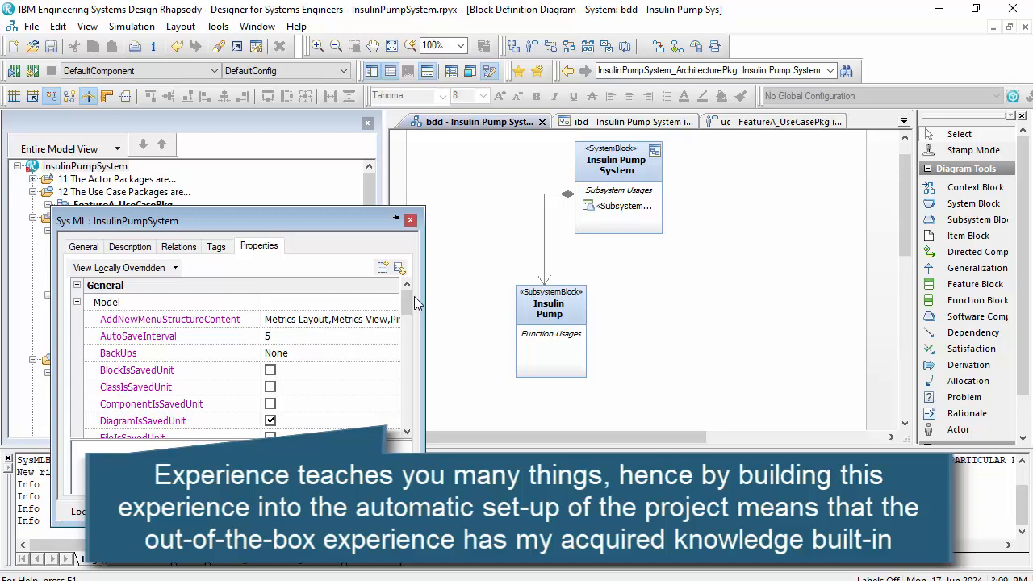
left_click_drag(406, 305, 468, 290)
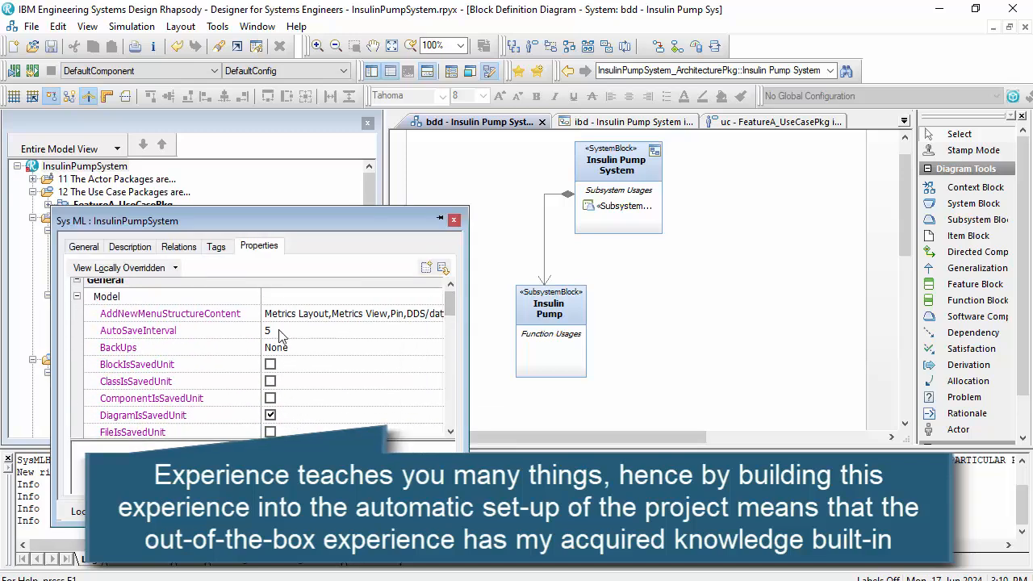
scroll(139, 361, "down", 10)
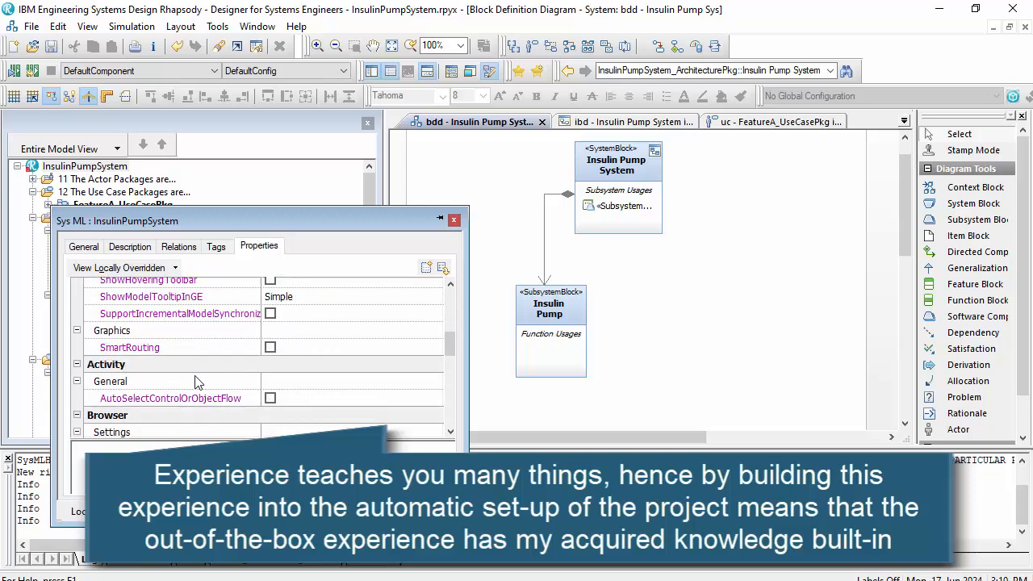
left_click(142, 513)
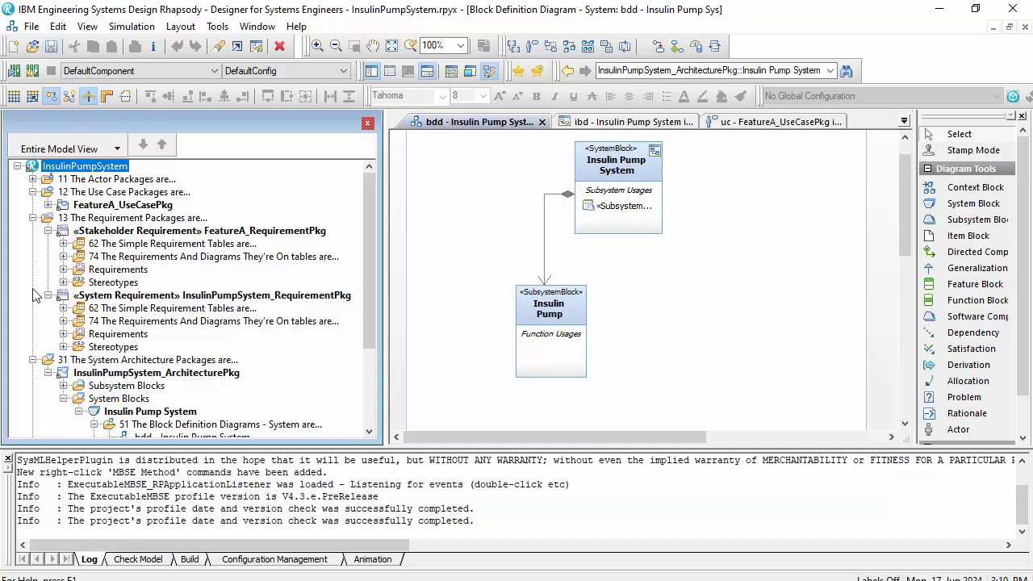
- Add an "A Operational Architecture" package from the MBSEProfile package types to the InsulinPumpSystem project
right_click(89, 167)
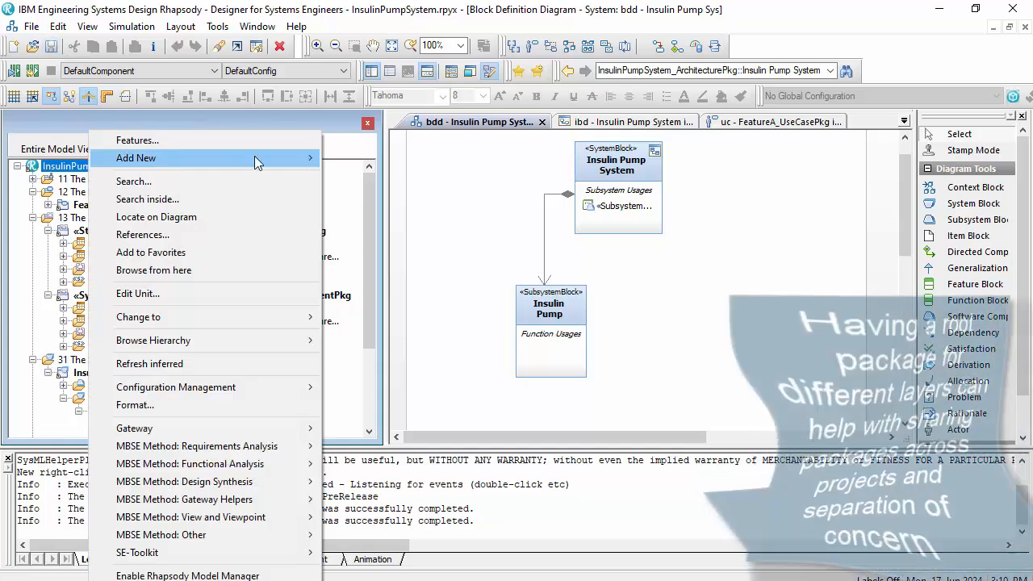
mouse_move(268, 153)
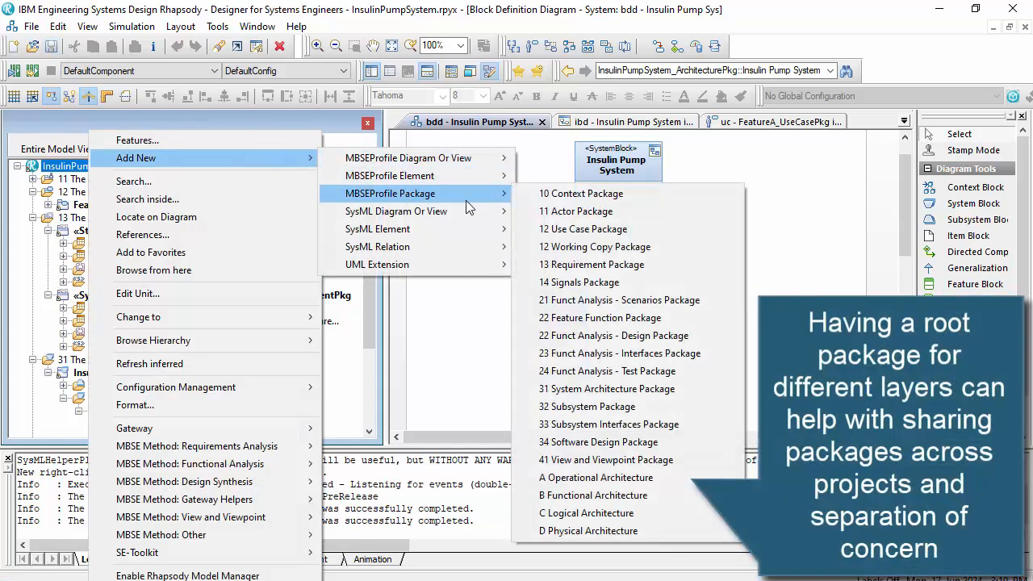
mouse_move(476, 196)
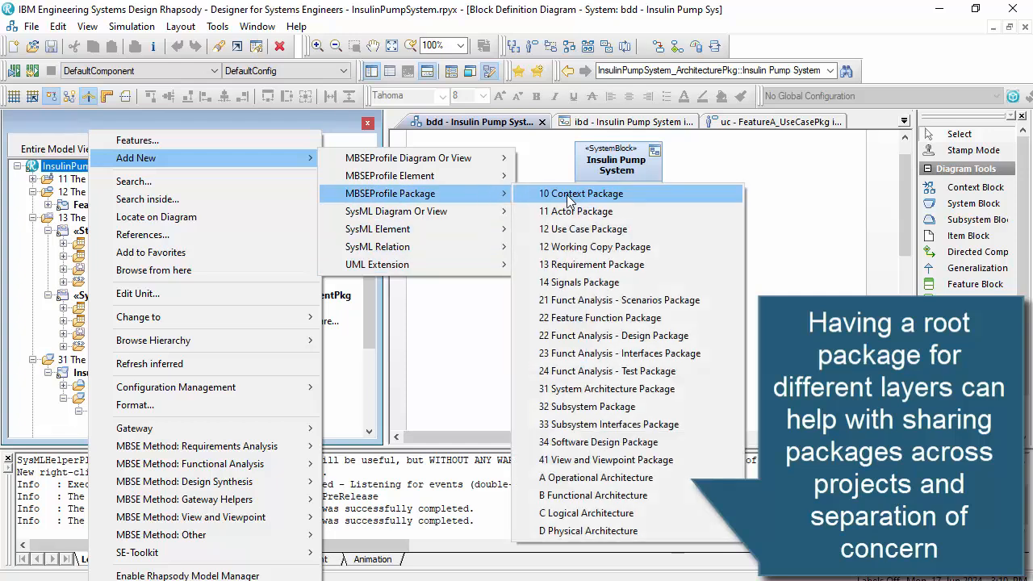
left_click(683, 478)
scroll(159, 246, "up", 1)
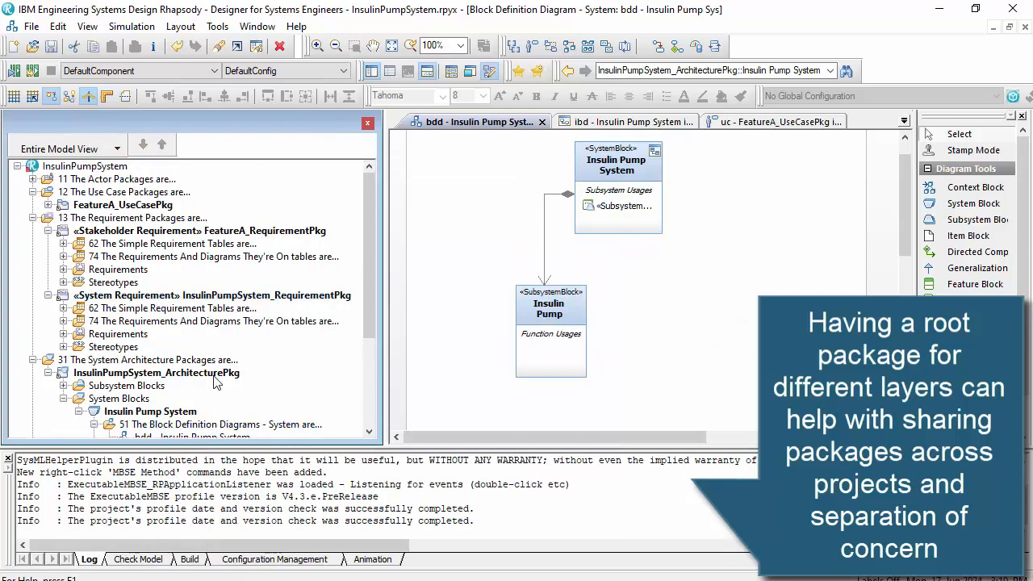
- Move FeatureA_UseCasePkg, the stakeholder and system requirement packages, and InsulinPumpSystem_ActorPkg into the operational architecture package
left_click(49, 205)
left_click_drag(71, 209, 133, 412)
scroll(153, 314, "up", 1)
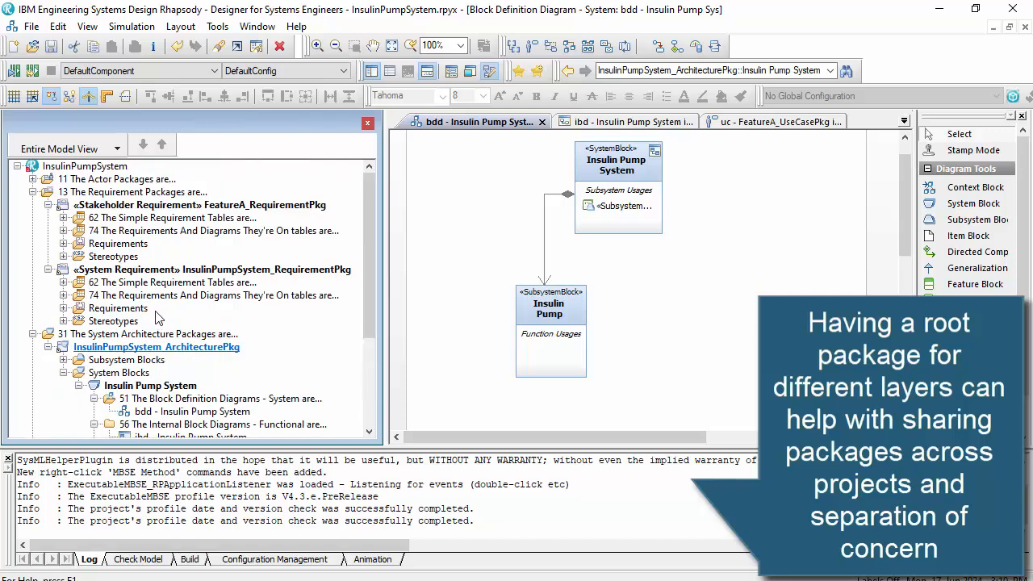
left_click_drag(236, 417, 186, 394)
scroll(164, 333, "up", 1)
left_click_drag(225, 206, 142, 347)
scroll(144, 347, "up", 1)
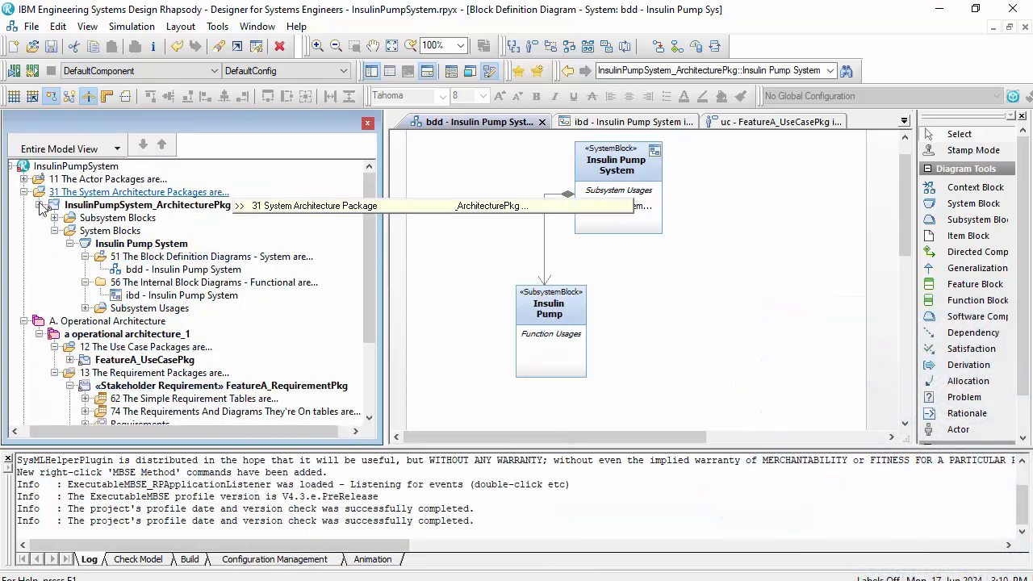
left_click(25, 178)
left_click_drag(85, 193, 121, 347)
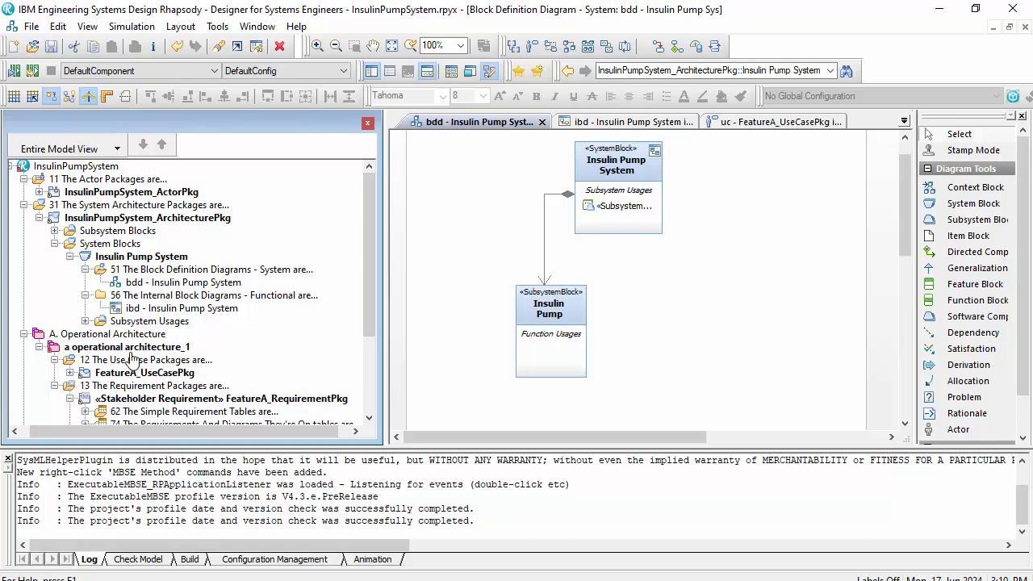
- Add a "C Logical Architecture" package to the InsulinPumpSystem project and move InsulinPumpSystem_ArchitecturePkg into it
right_click(89, 165)
mouse_move(274, 158)
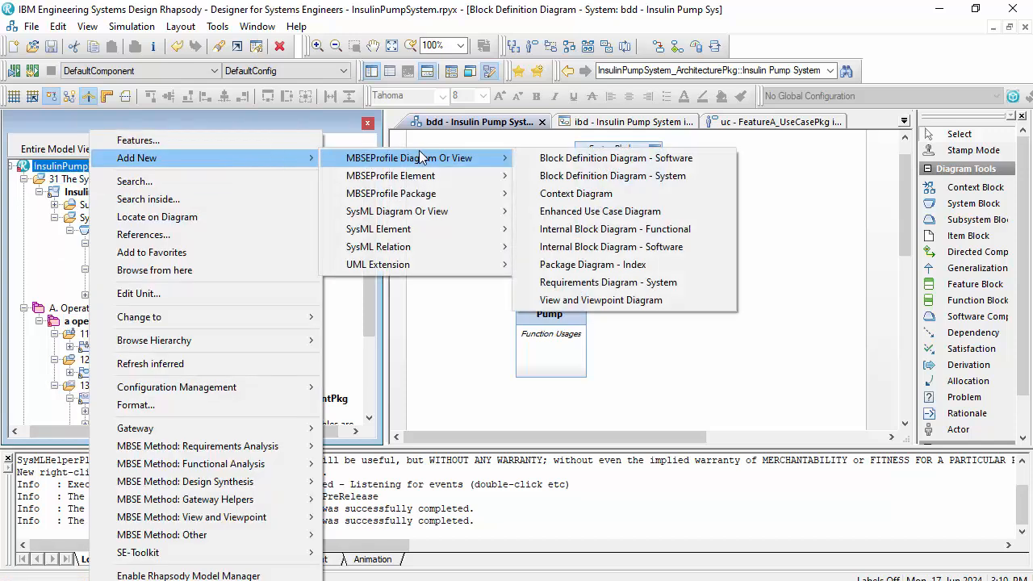
mouse_move(477, 195)
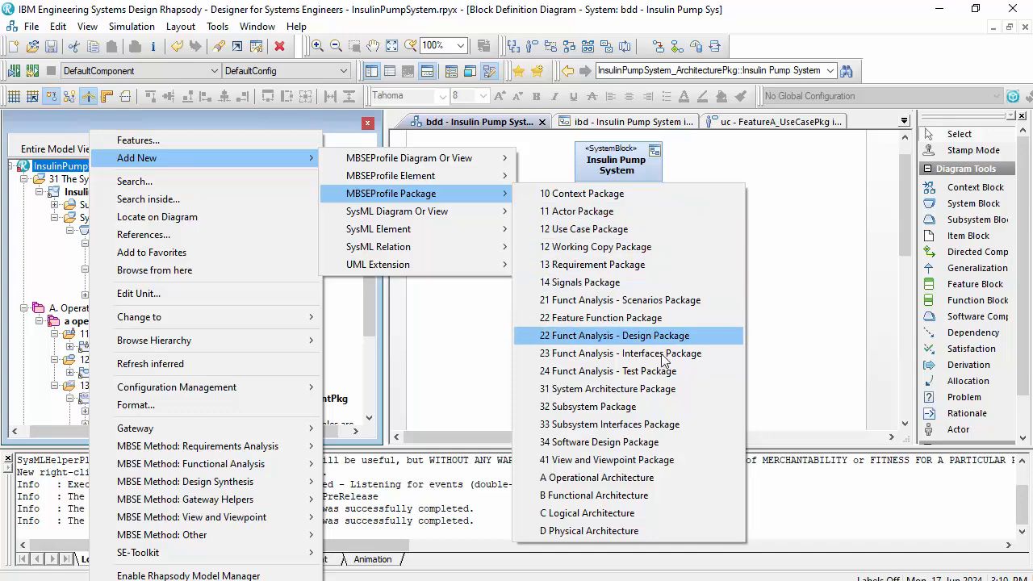
left_click(638, 518)
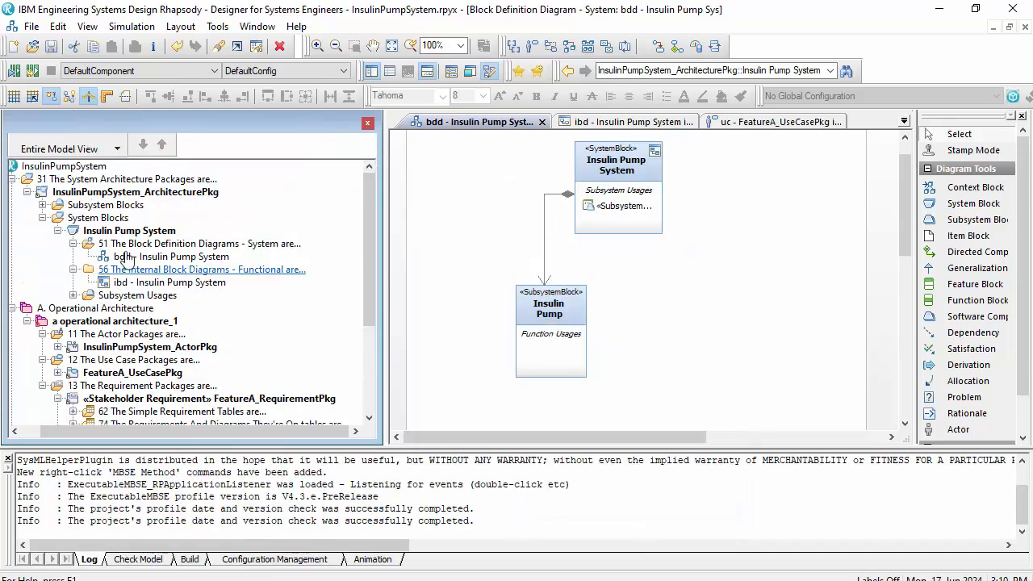
left_click(94, 194)
left_click_drag(84, 234, 89, 360)
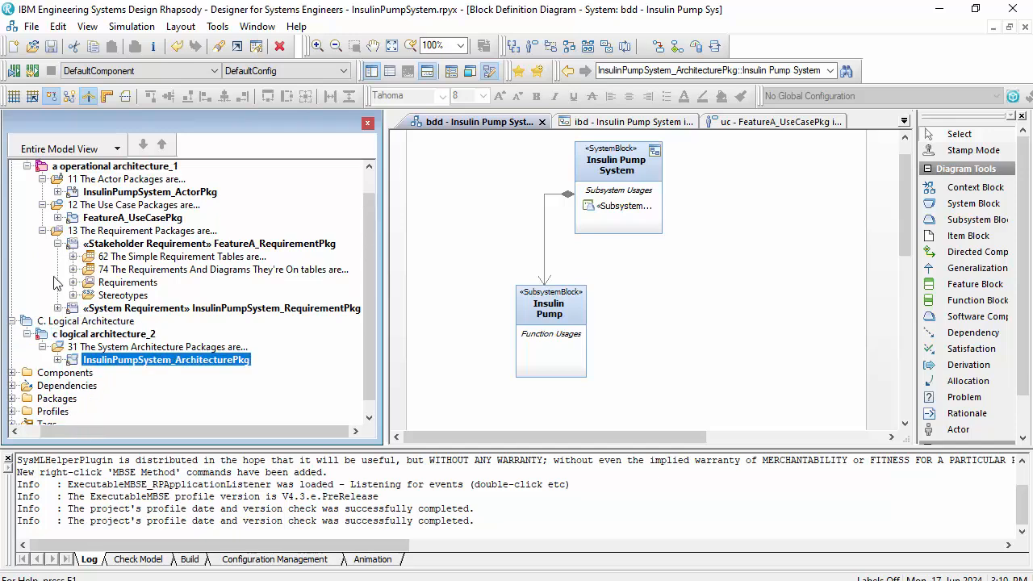
- Collapse the A. Operational Architecture and C. Logical Architecture branches in the model browser
left_click_drag(52, 432, 13, 433)
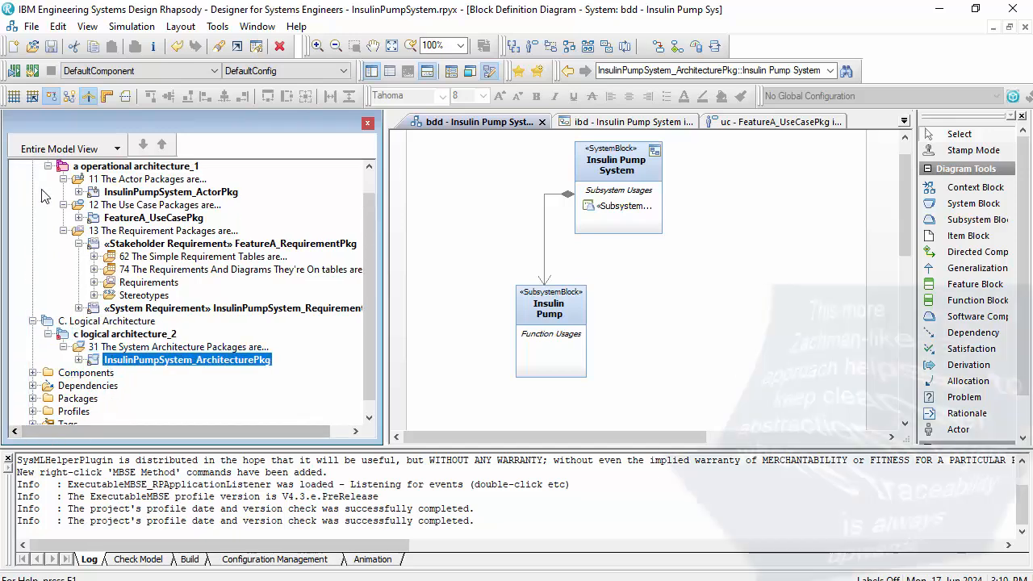
scroll(42, 192, "up", 1)
left_click(33, 179)
left_click(32, 192)
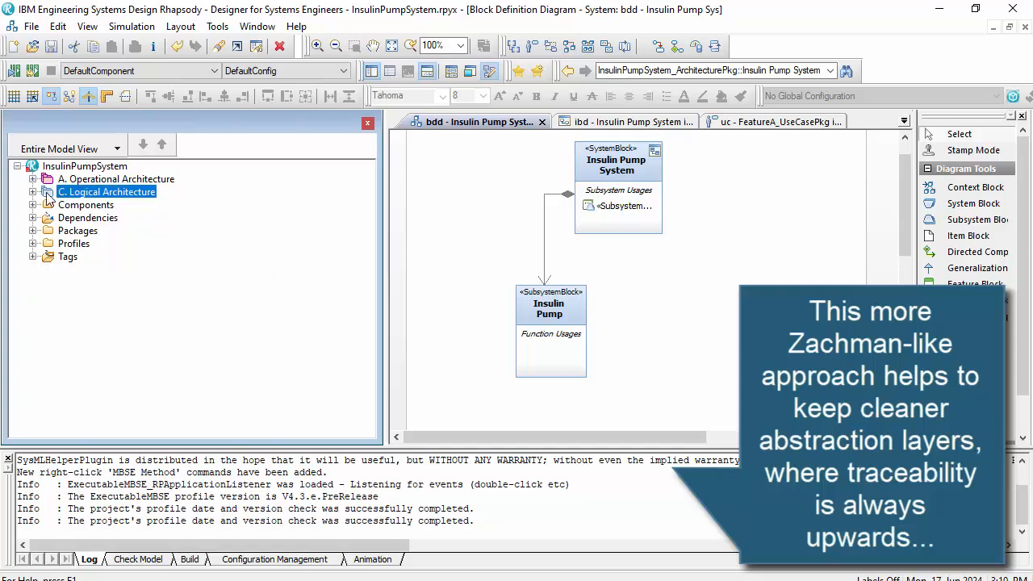
left_click(32, 179)
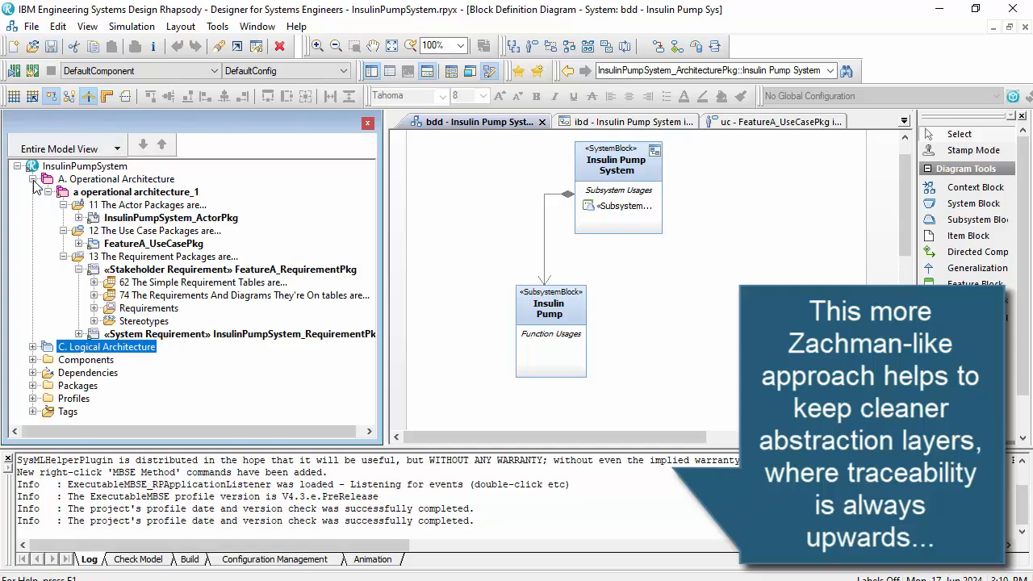
left_click(33, 180)
- Create a function package structure in the InsulinPumpSystem project with the Functional Analysis method, and collapse its Feature Function Packages branch
left_click(85, 166)
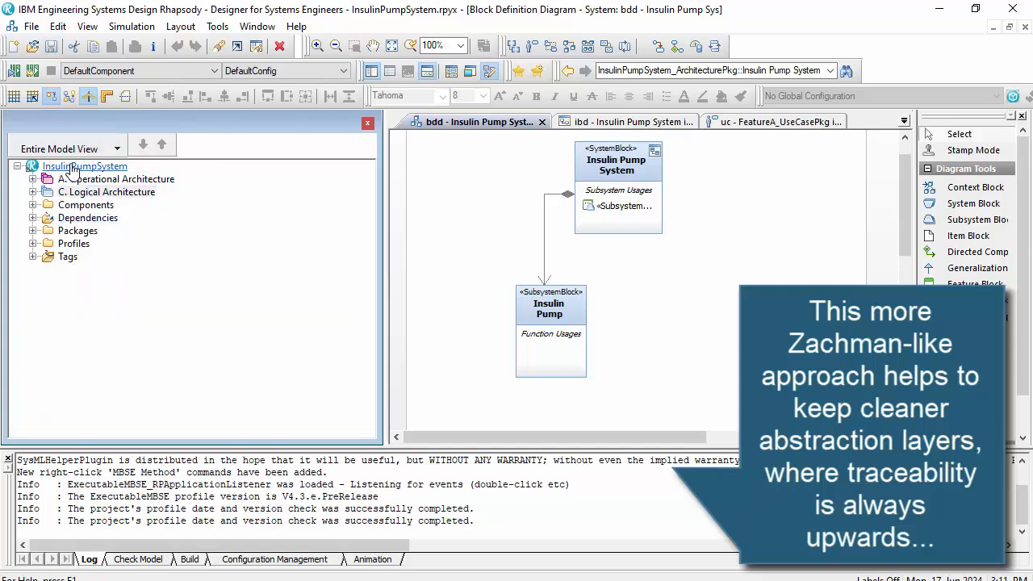
right_click(90, 166)
mouse_move(288, 465)
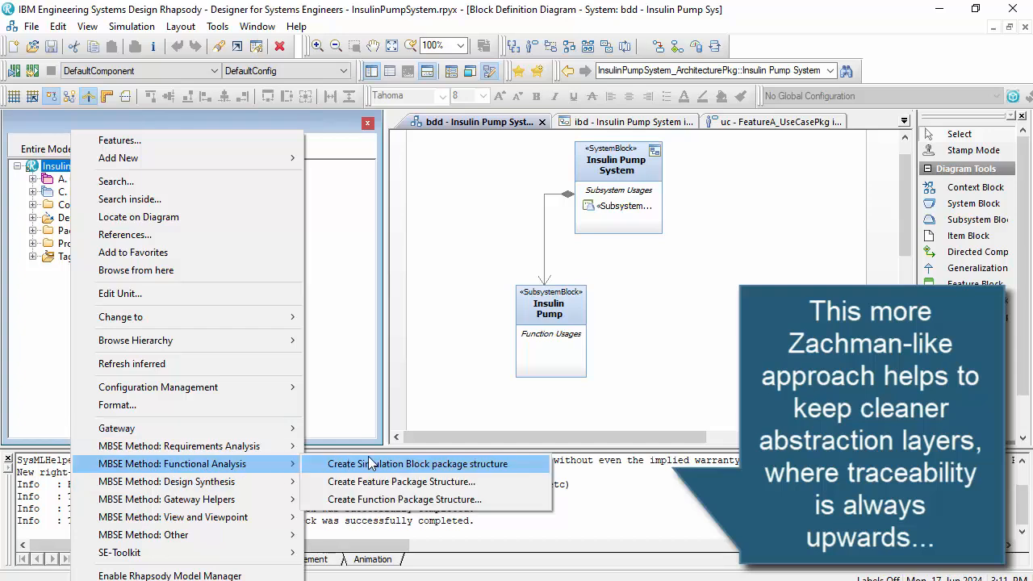
left_click(408, 500)
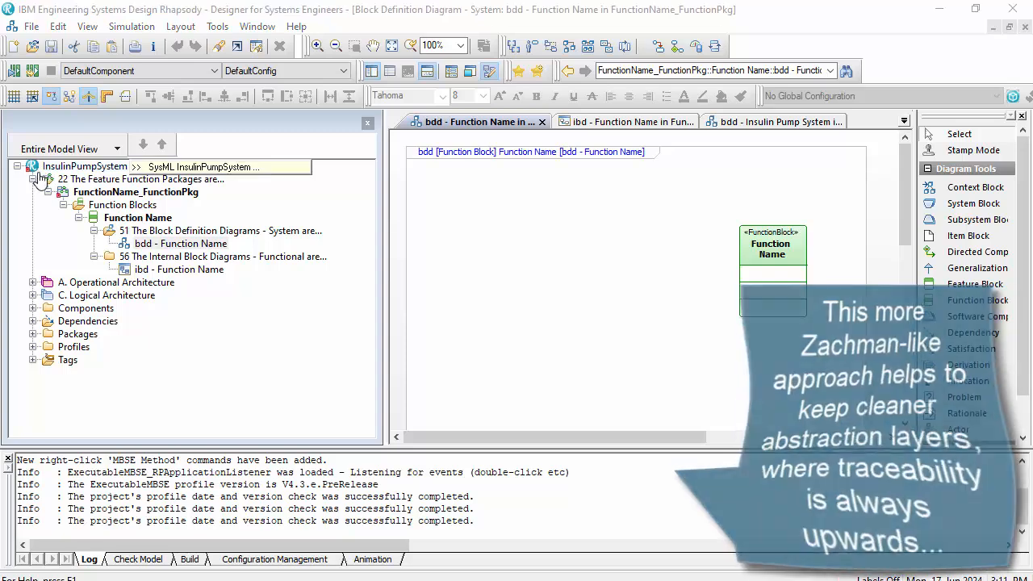
left_click(33, 179)
- Add a "B Functional Architecture" package to the project and move the feature function packages into it
right_click(53, 169)
mouse_move(275, 159)
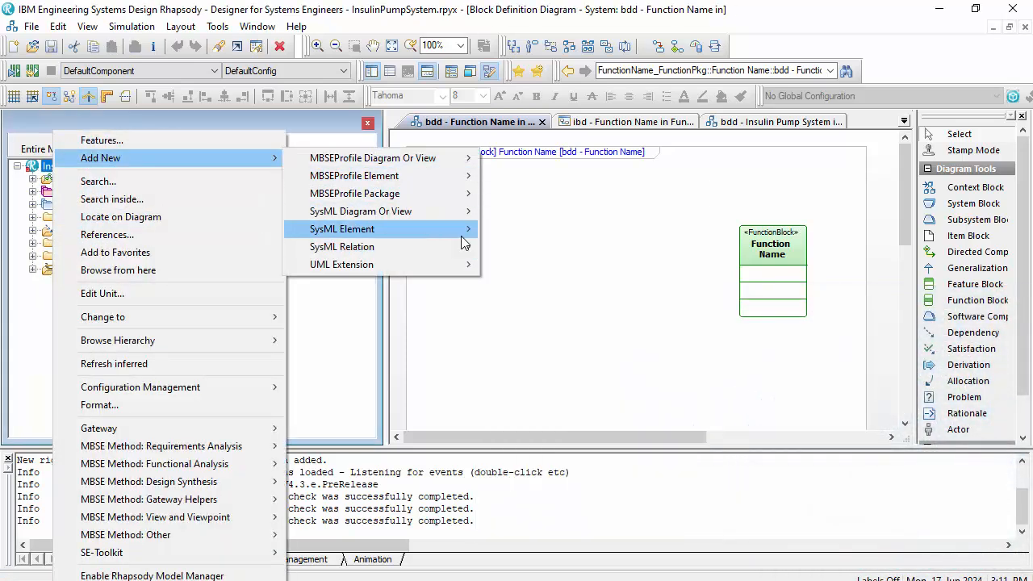
mouse_move(420, 194)
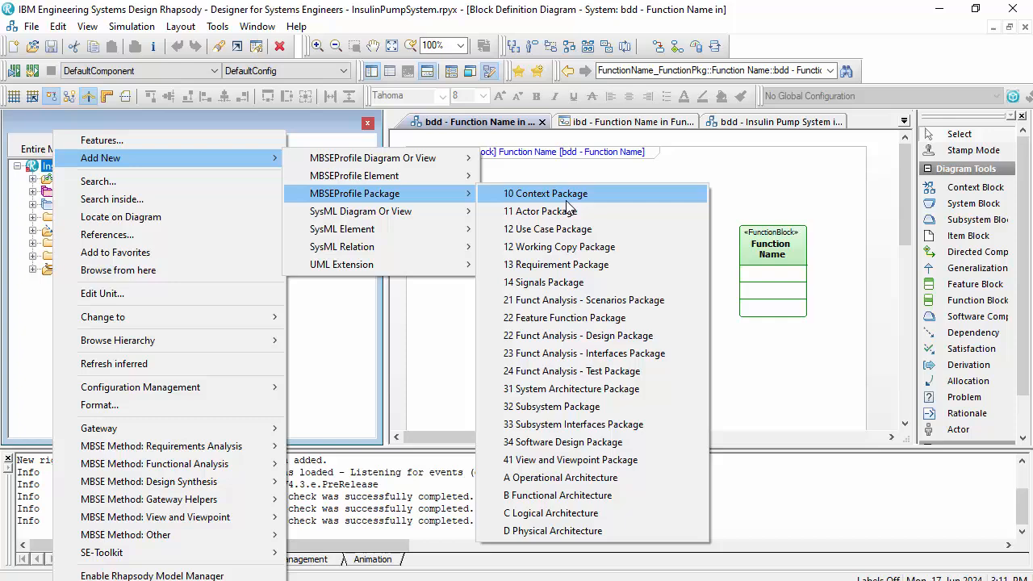
left_click(602, 497)
left_click(33, 179)
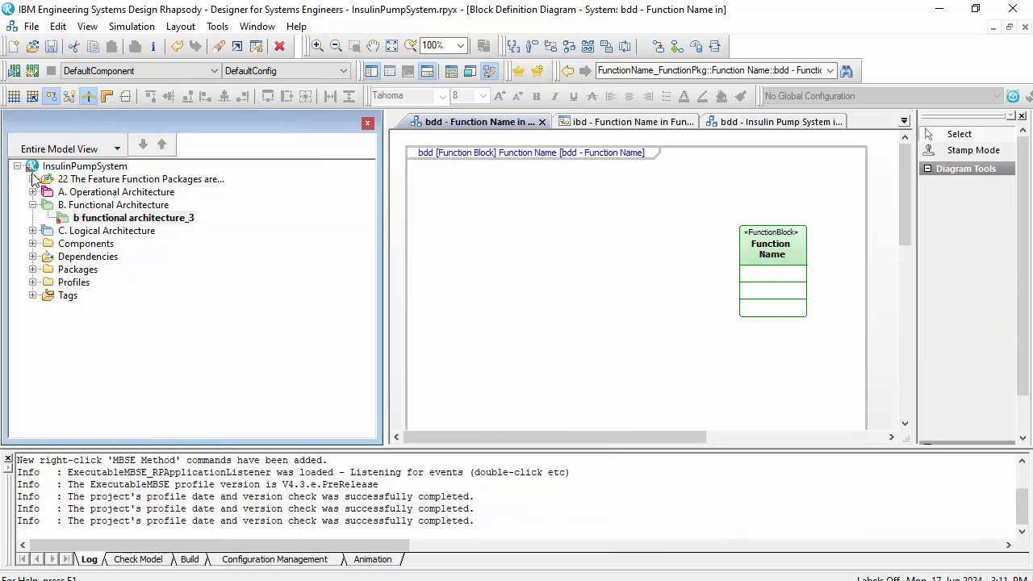
left_click_drag(95, 200, 101, 313)
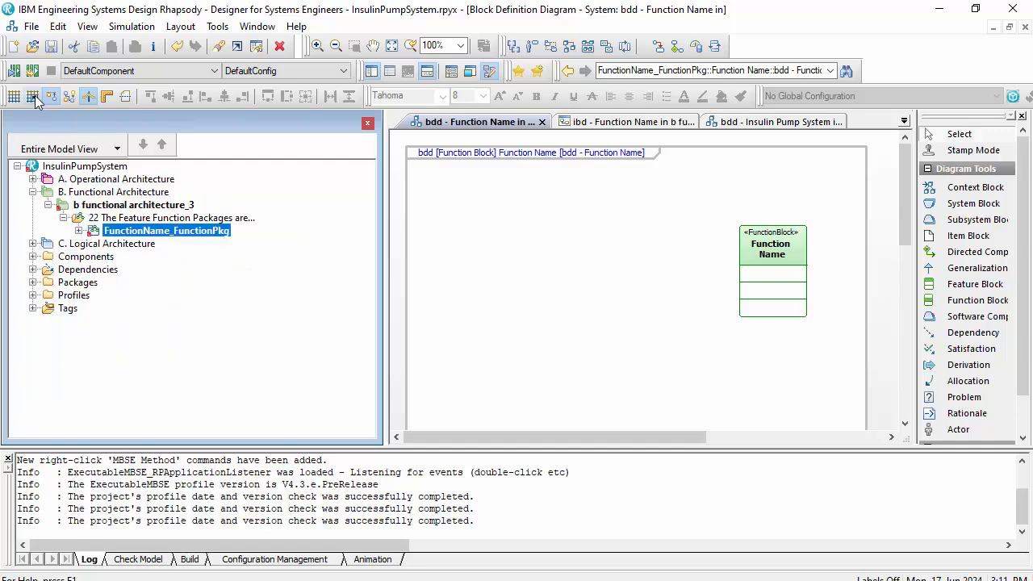
- Add two more B Functional Architecture packages beside the existing one, and collapse the branch
left_click(32, 192)
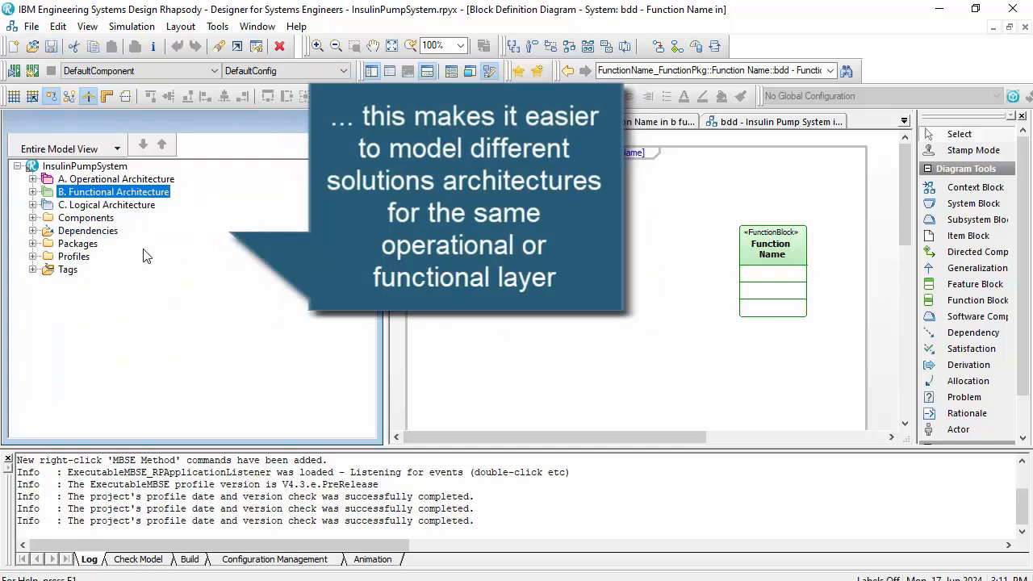
left_click(32, 192)
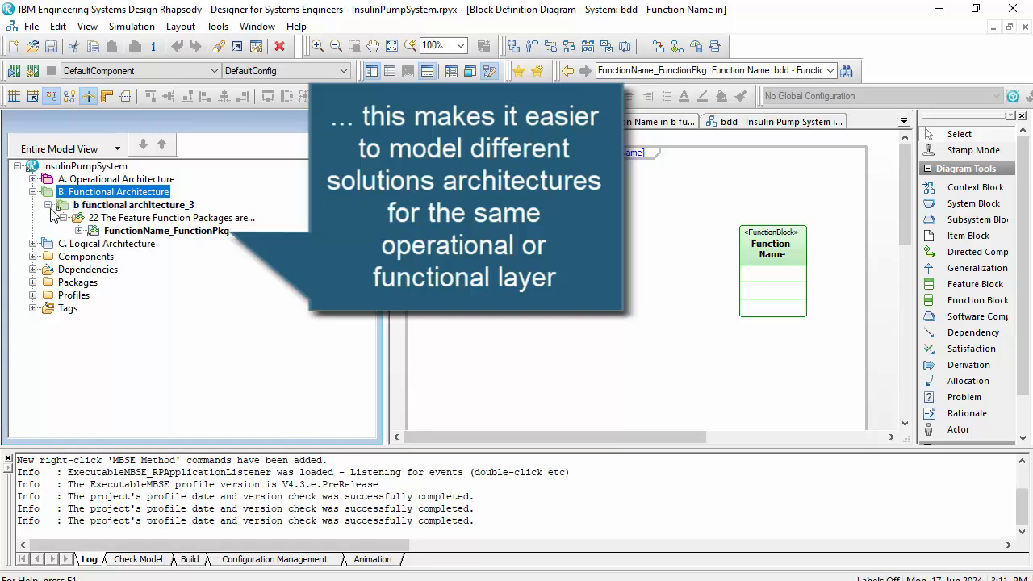
left_click(49, 205)
right_click(126, 194)
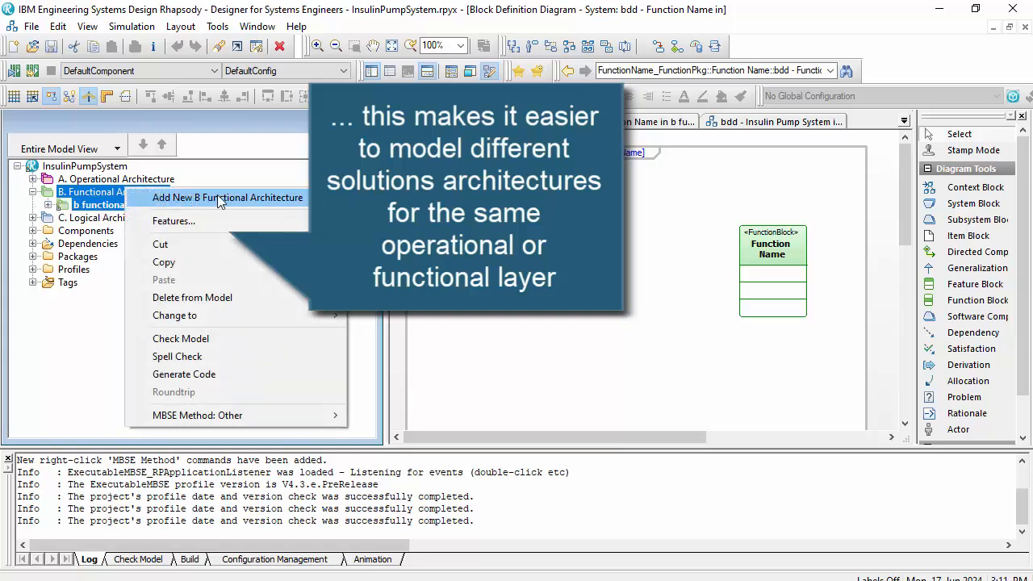
left_click(223, 197)
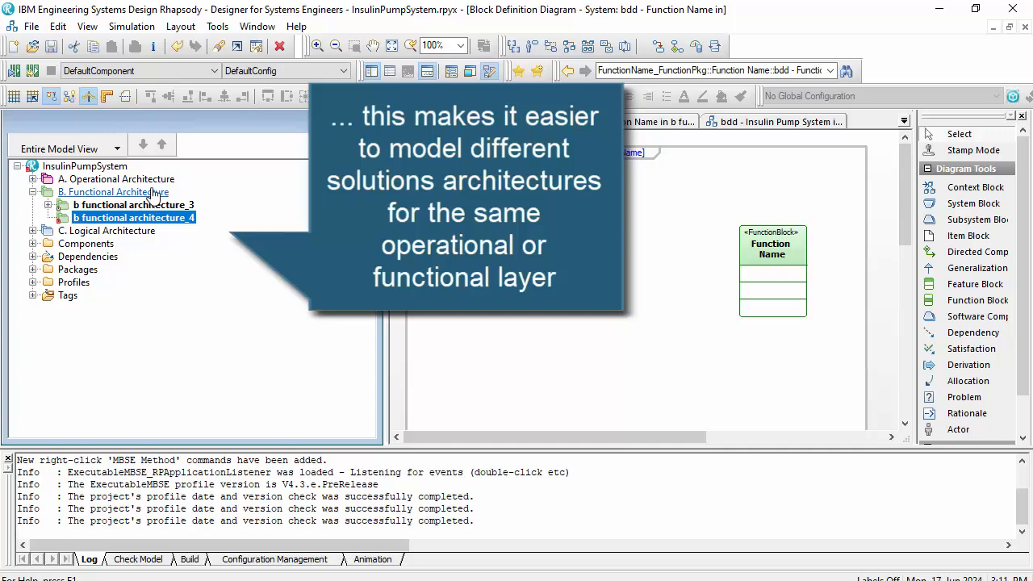
right_click(154, 194)
left_click(187, 201)
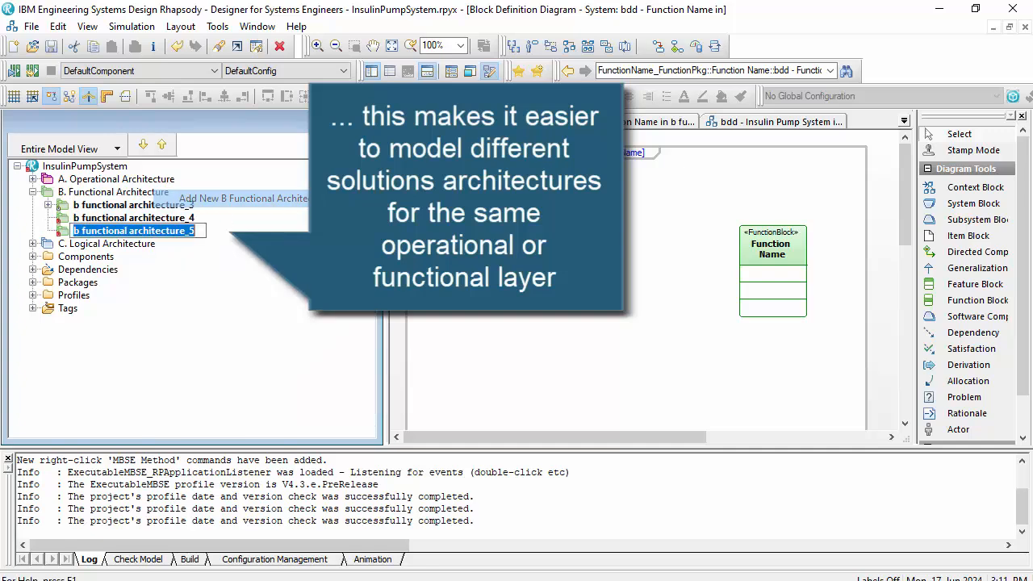
left_click(32, 192)
left_click(33, 205)
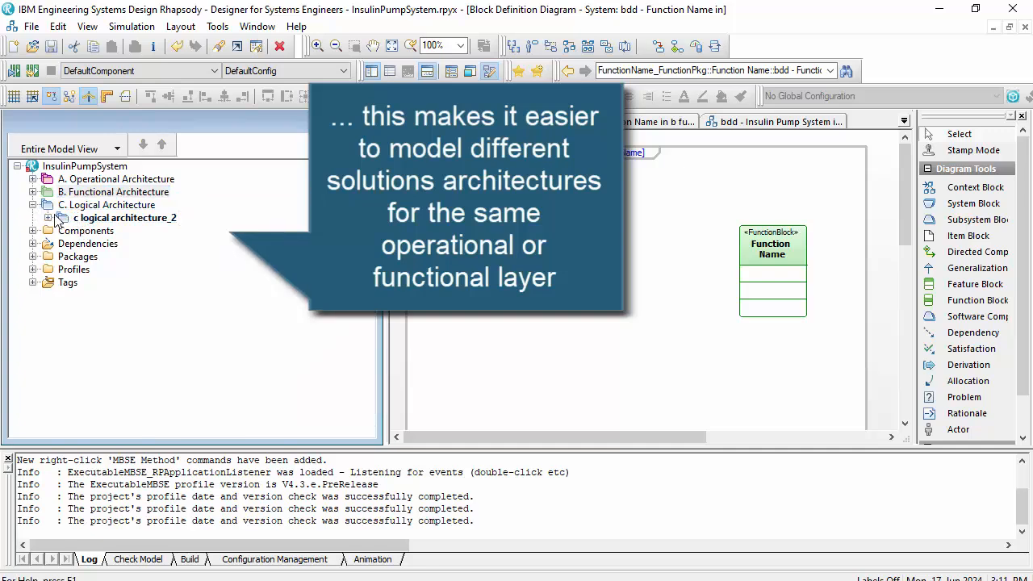
left_click(56, 216)
left_click(33, 205)
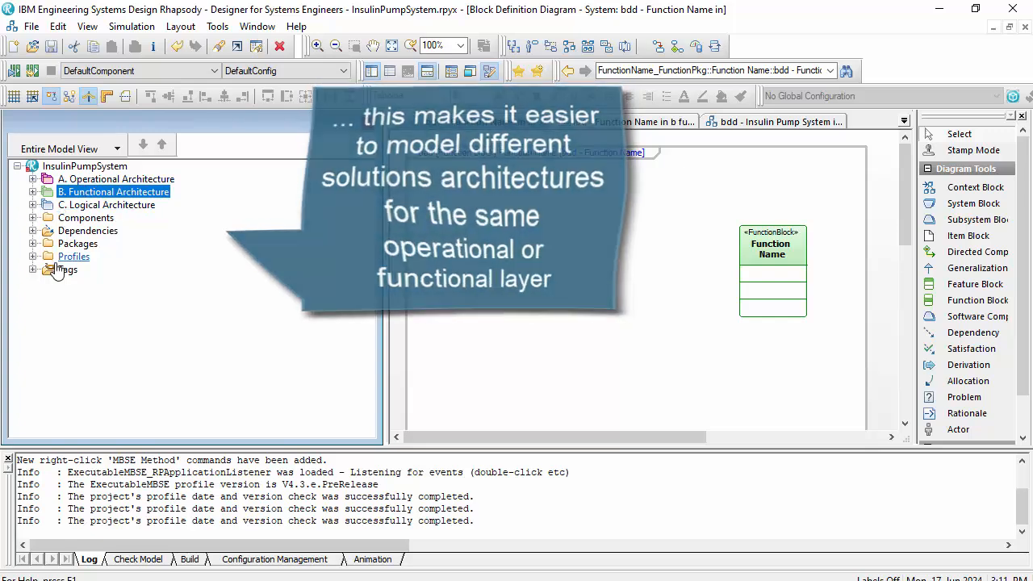
- Add a second function block below and to the left of the Function Name block and link Function Name to it with a directed composition
left_click(698, 282)
scroll(698, 281, "down", 1)
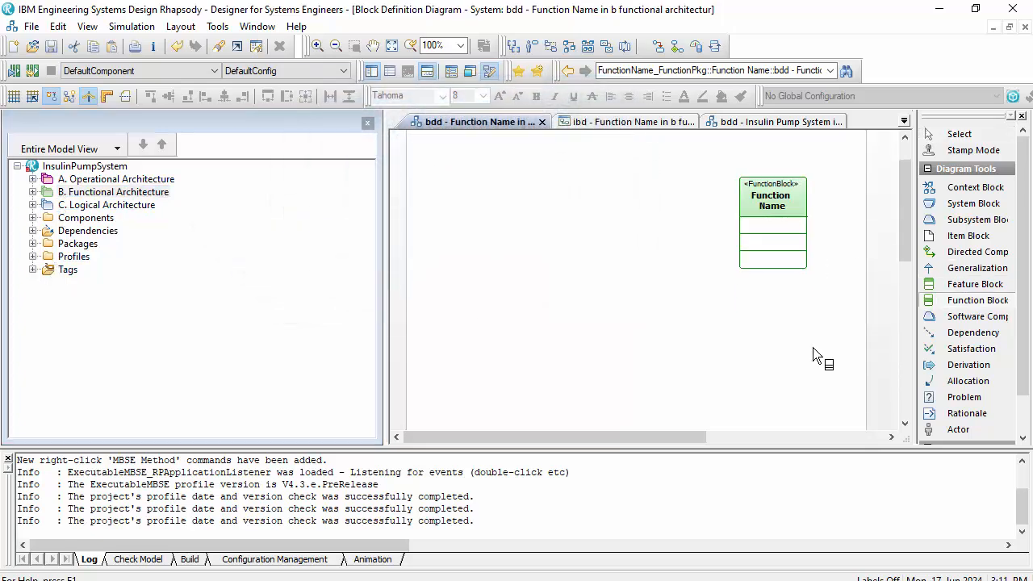
left_click(621, 393)
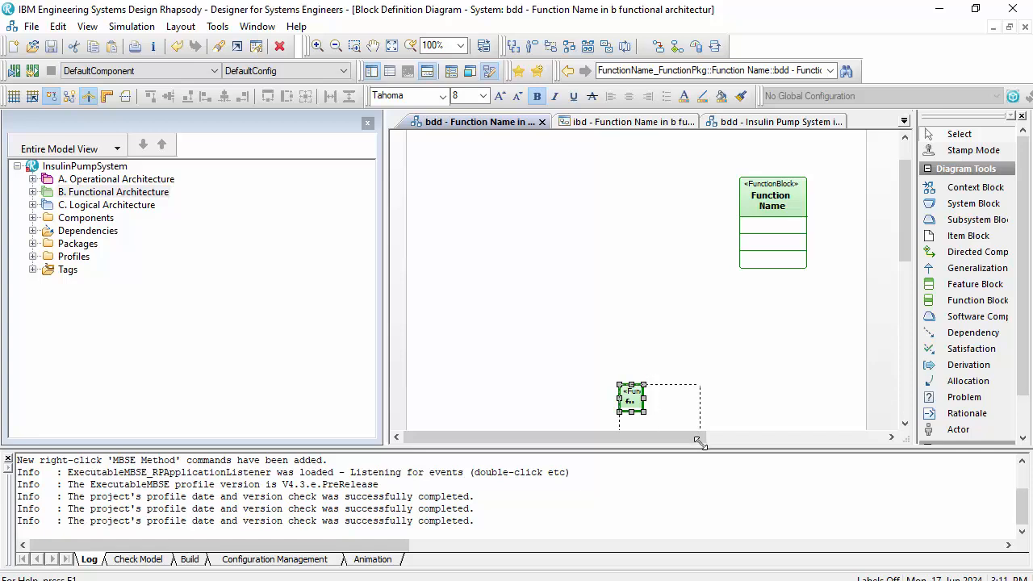
left_click_drag(699, 441, 659, 336)
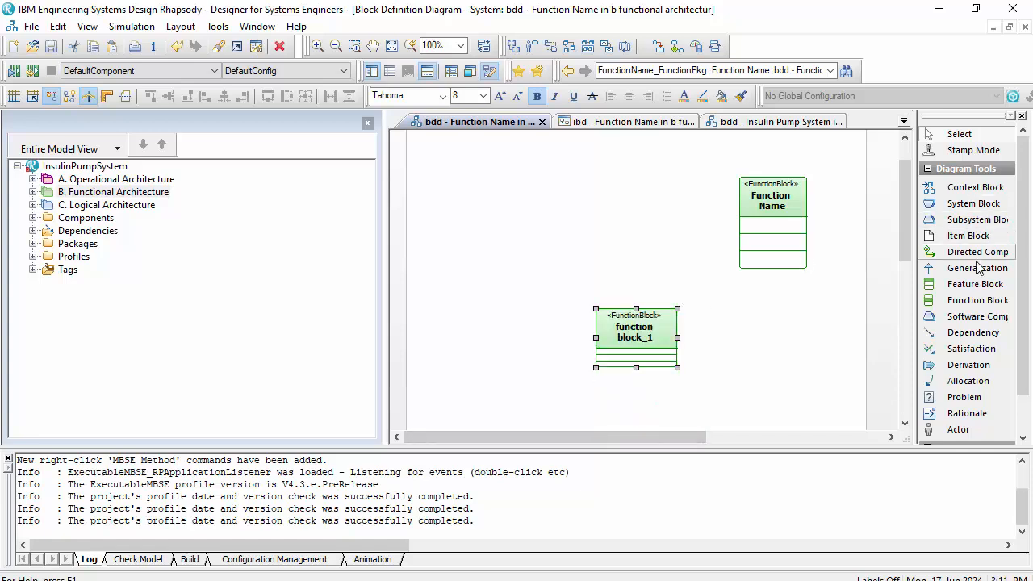
left_click(977, 252)
left_click_drag(750, 268, 653, 316)
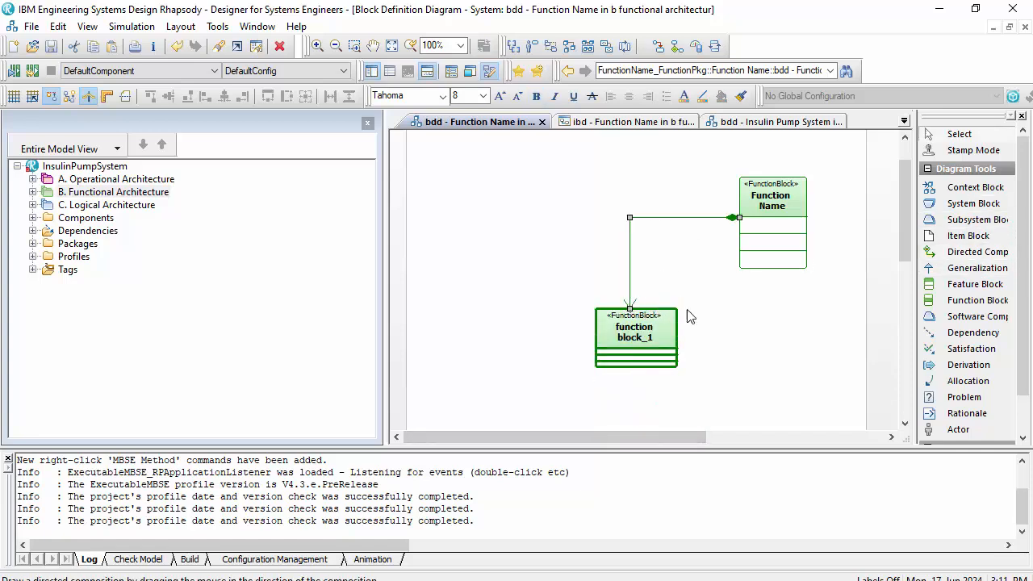
left_click(745, 305)
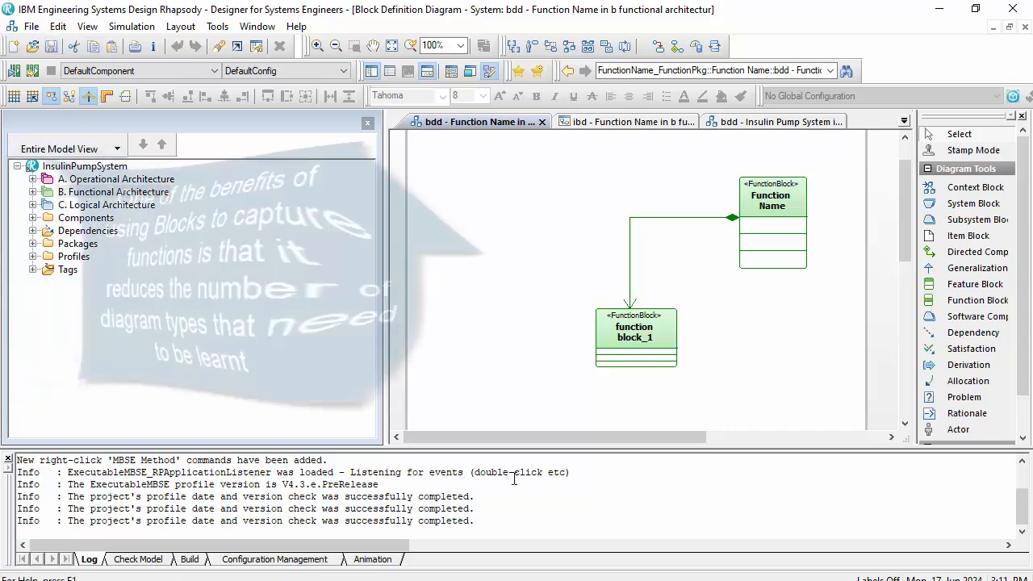
- Make the lower function block taller so its compartments have room, and shift it slightly to the right
left_click(634, 343)
left_click_drag(639, 408, 639, 409)
left_click(733, 352)
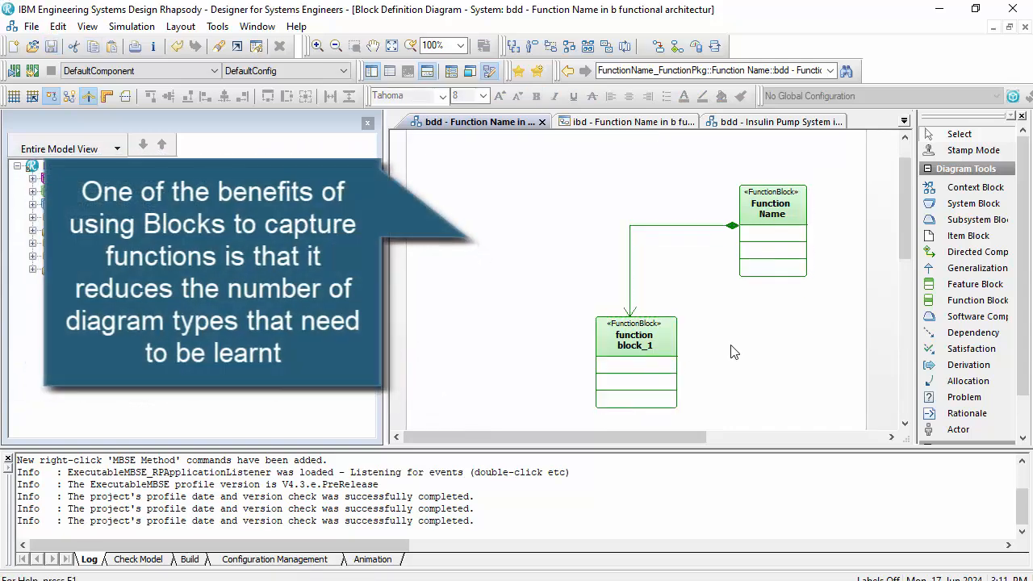
left_click(657, 339)
left_click_drag(652, 348, 662, 347)
left_click(754, 328)
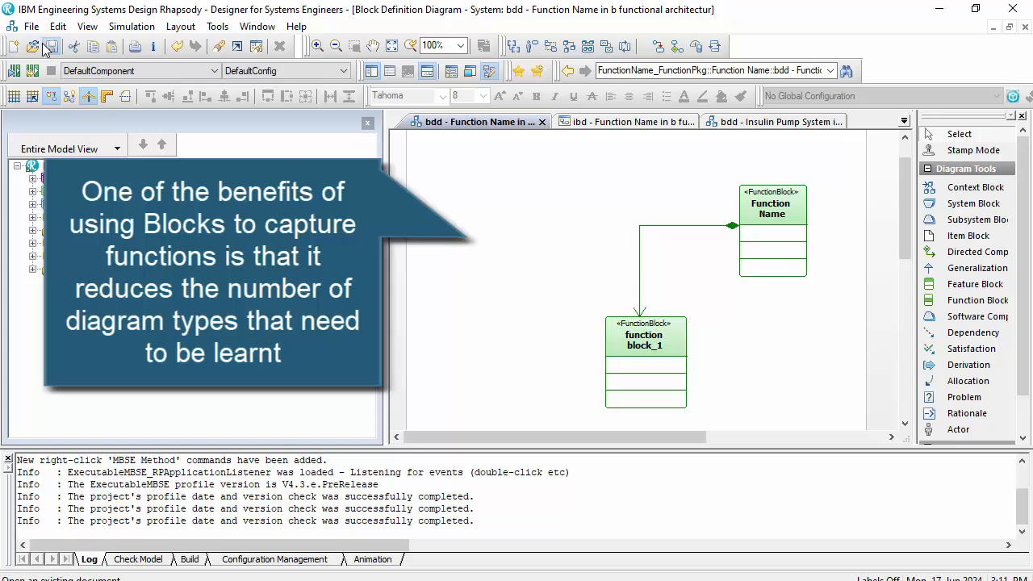
- Bring up the Insulin Pump System block definition diagram and view it from its title frame
left_click(616, 121)
left_click(814, 122)
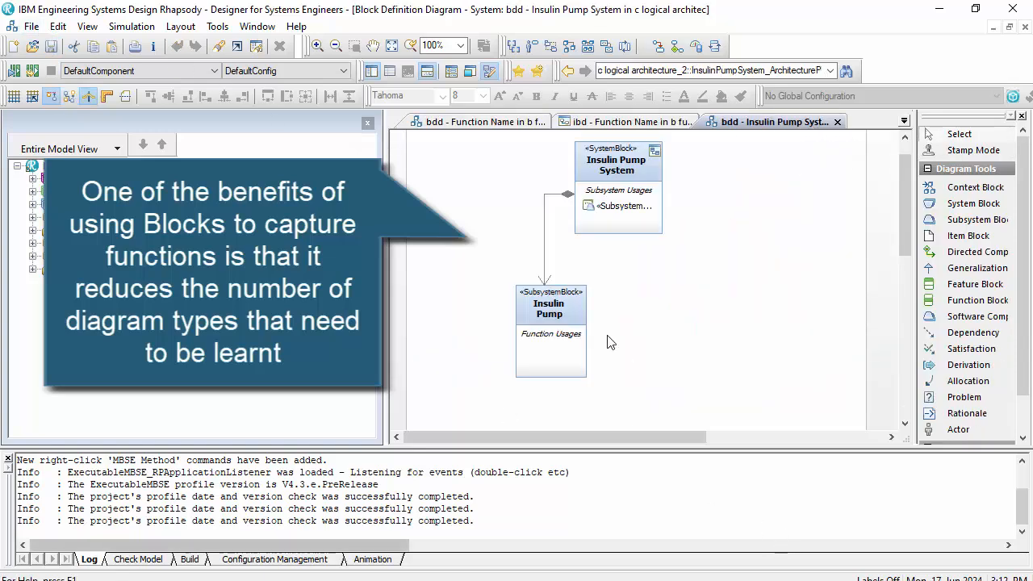
scroll(610, 339, "up", 2)
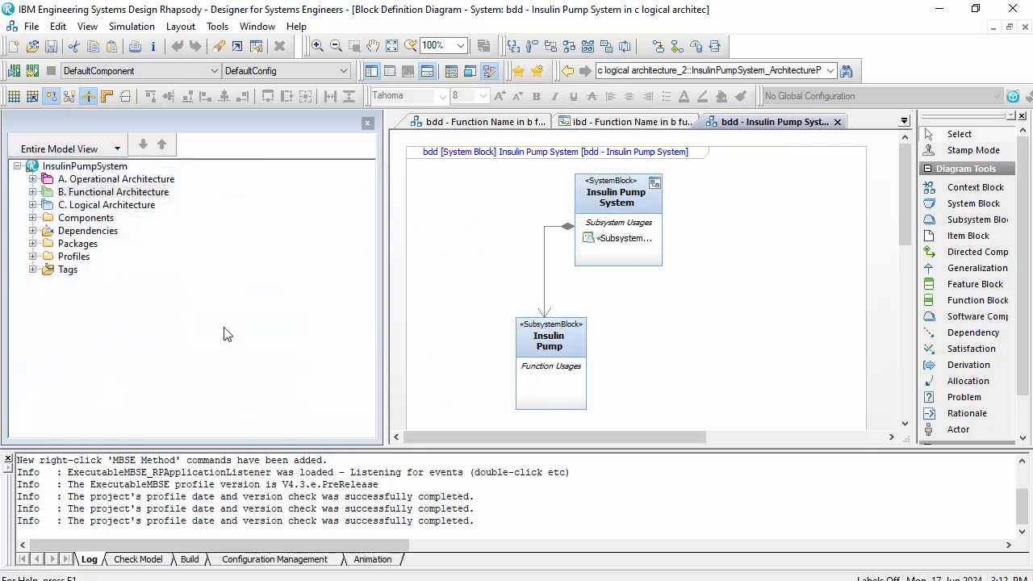
- Auto-create an index package diagram from the packages owned by the InsulinPumpSystem project, and close the log output to enlarge the diagram area
right_click(95, 174)
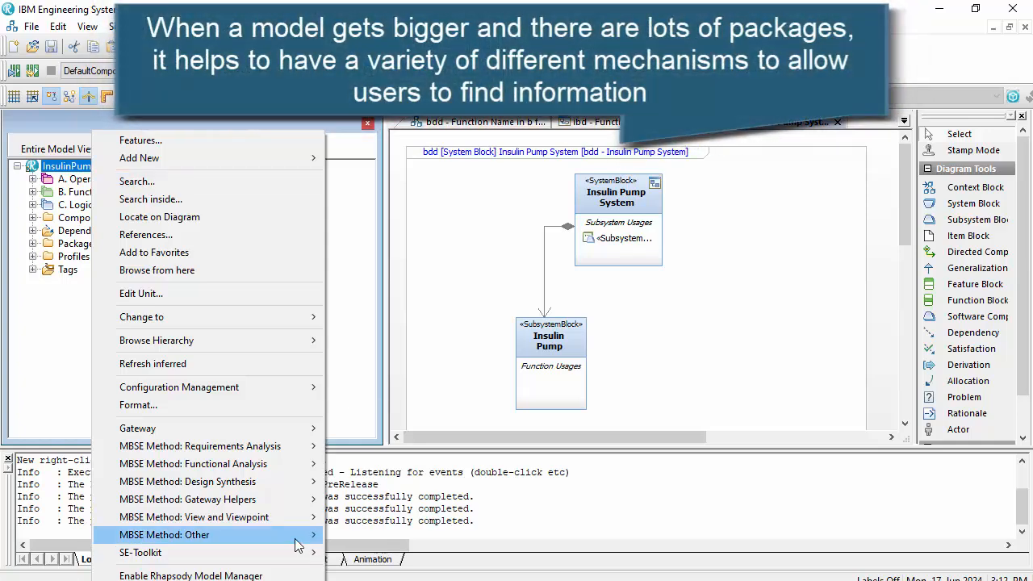
mouse_move(297, 546)
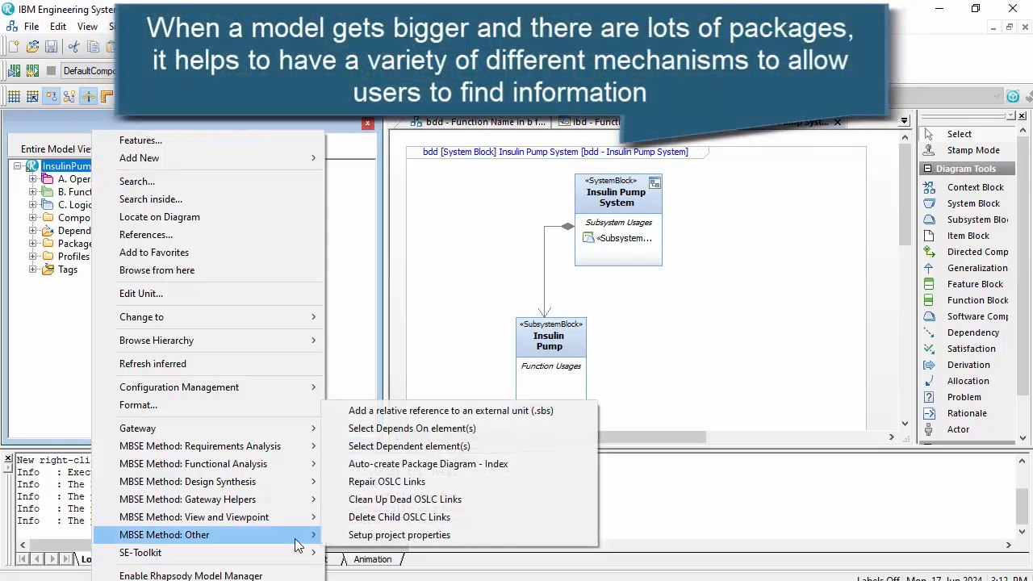
left_click(421, 464)
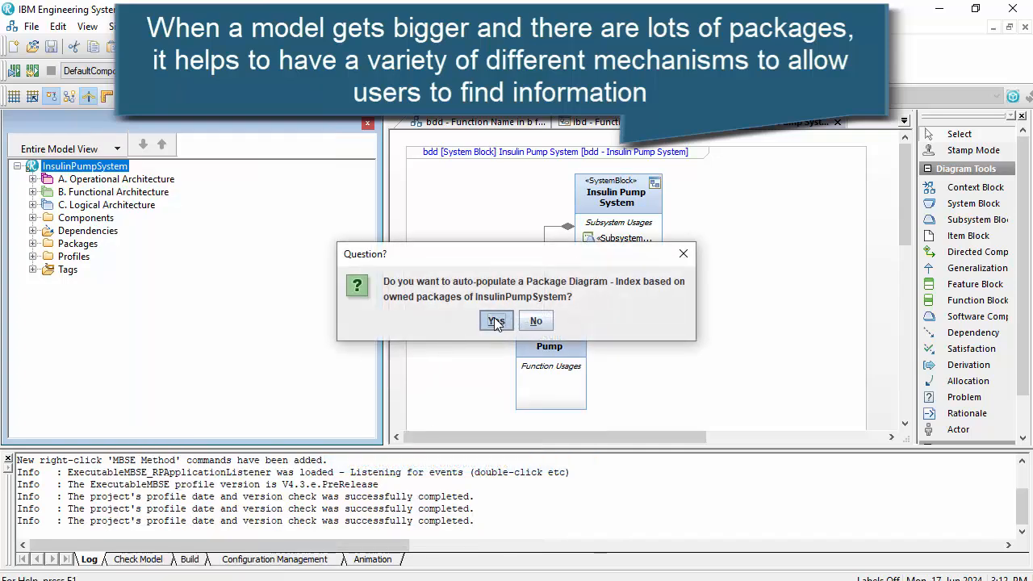
left_click(496, 322)
left_click(536, 321)
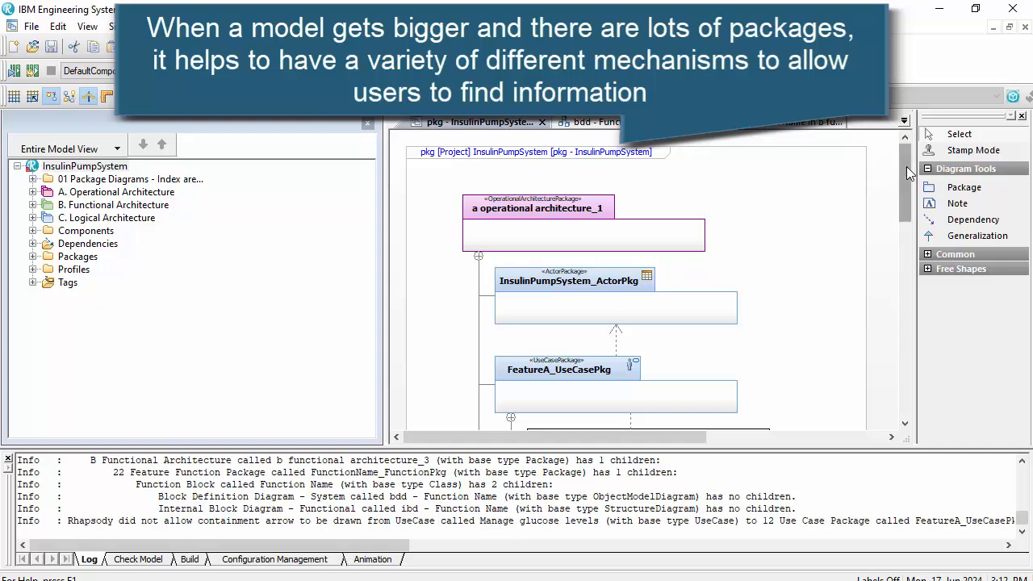
left_click_drag(907, 167, 896, 129)
left_click(8, 457)
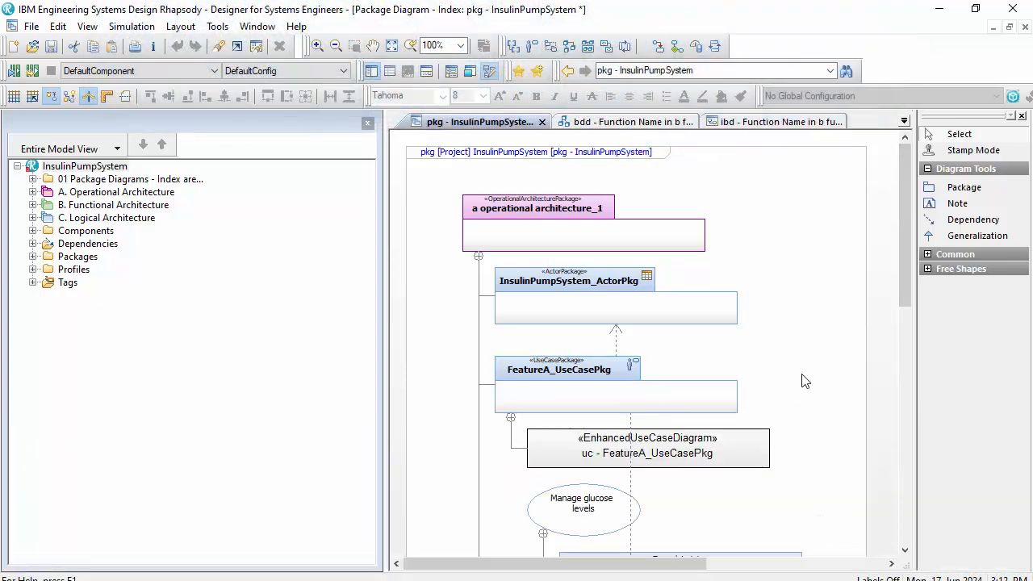
- Follow the InsulinPumpSystem_ActorPkg link to the actors to use cases table view, and go back to the index diagram
scroll(804, 381, "down", 2)
scroll(775, 280, "up", 2)
scroll(812, 330, "down", 1)
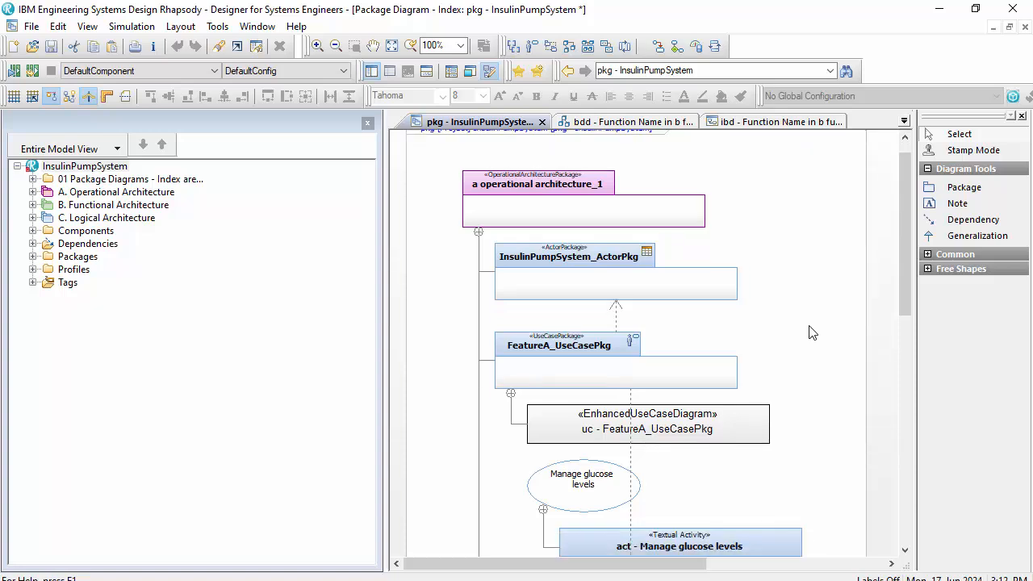
left_click(692, 278)
left_click(650, 260)
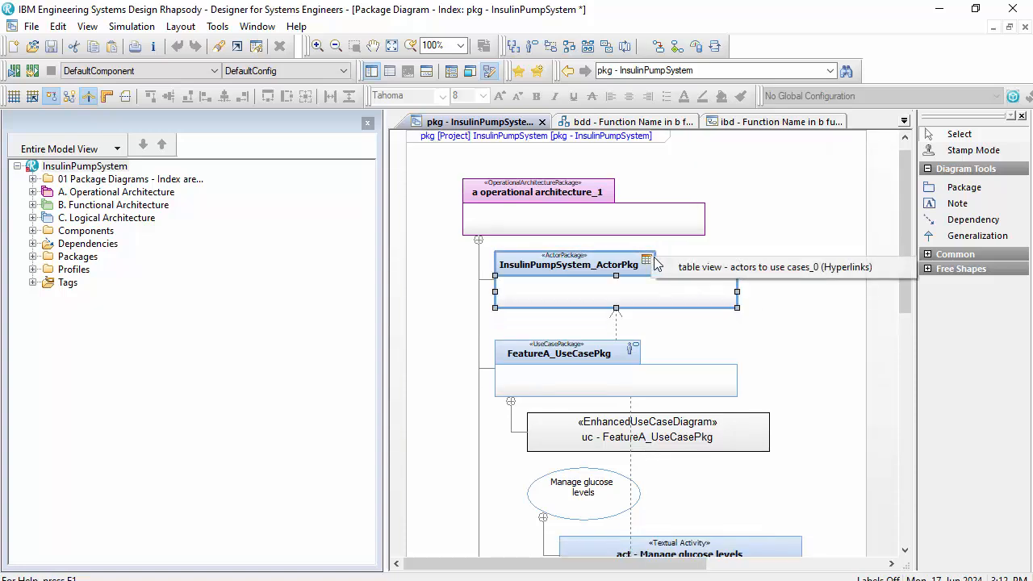
left_click(701, 268)
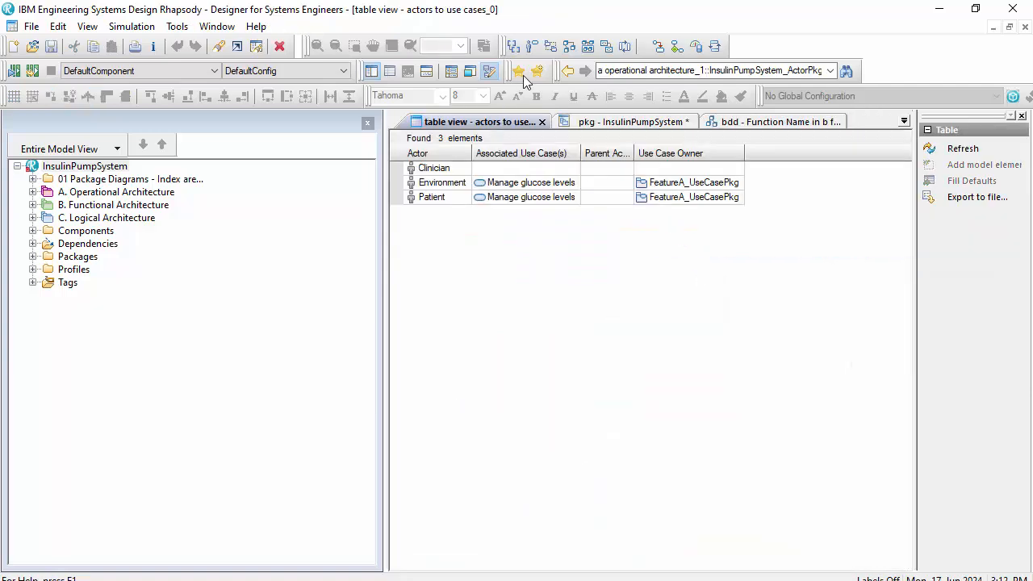
left_click(568, 71)
- Examine the index diagram's package hierarchy from InsulinPumpSystem_ActorPkg through the requirement packages to the Function Name block and its diagrams
scroll(743, 350, "down", 5)
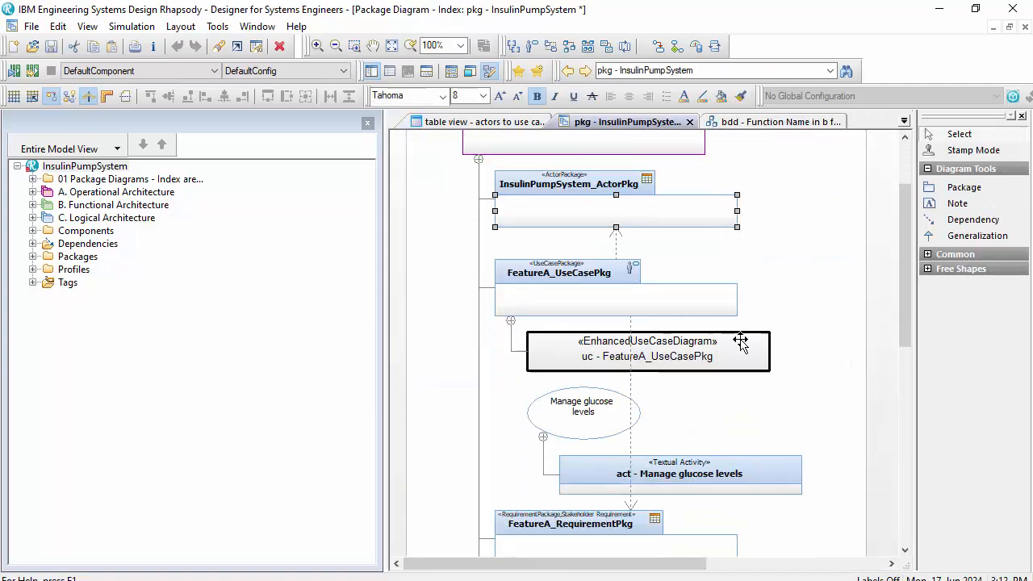
scroll(743, 350, "down", 2)
scroll(699, 249, "up", 3)
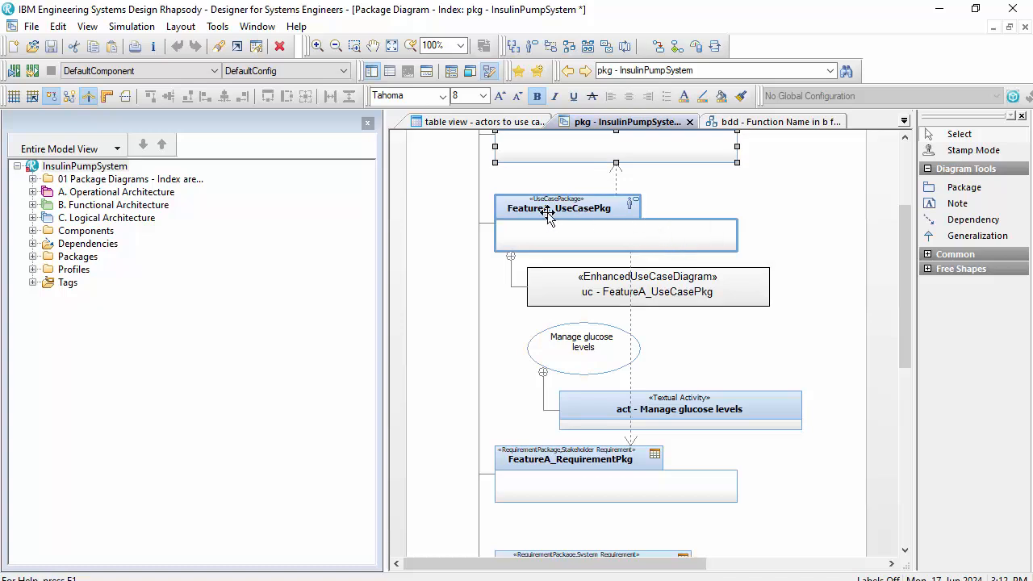
scroll(643, 332, "up", 2)
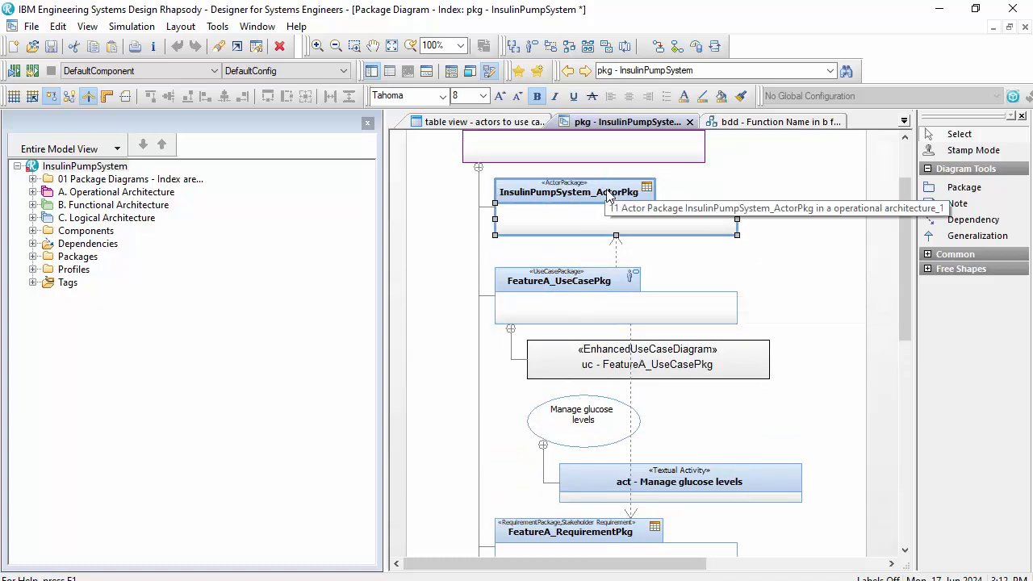
scroll(745, 347, "down", 2)
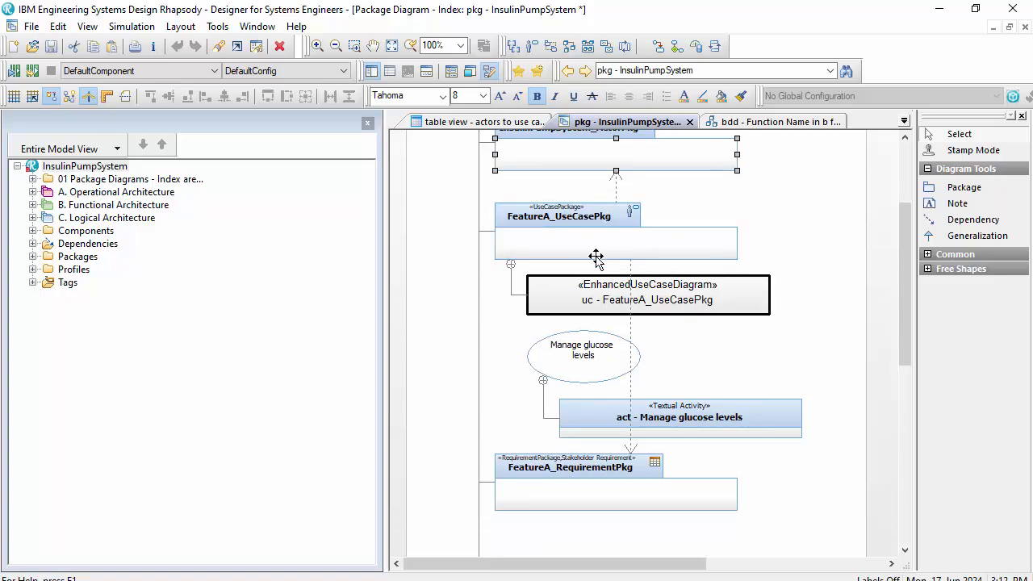
scroll(581, 441, "down", 1)
scroll(741, 434, "down", 1)
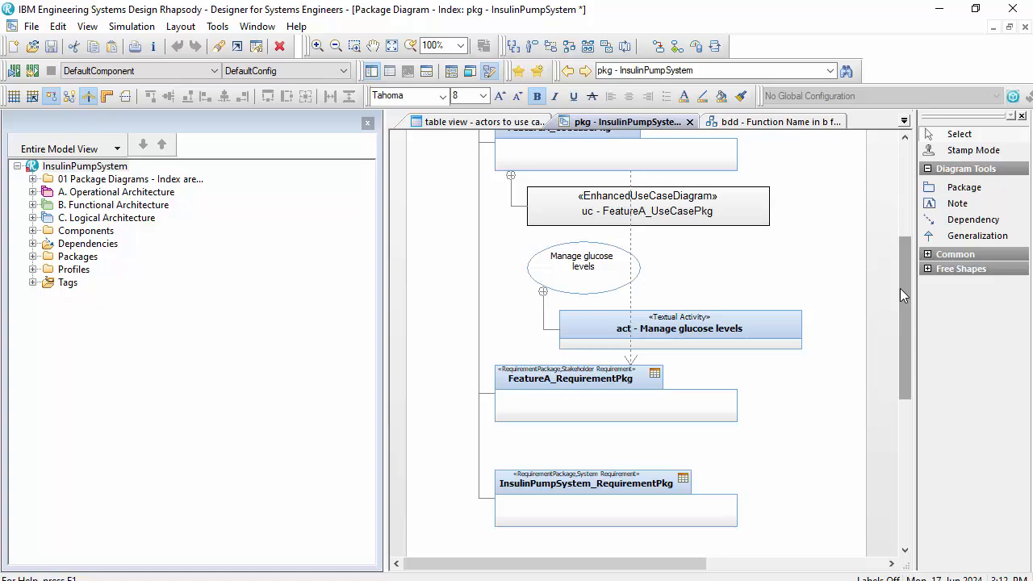
left_click_drag(900, 288, 876, 453)
left_click(578, 309)
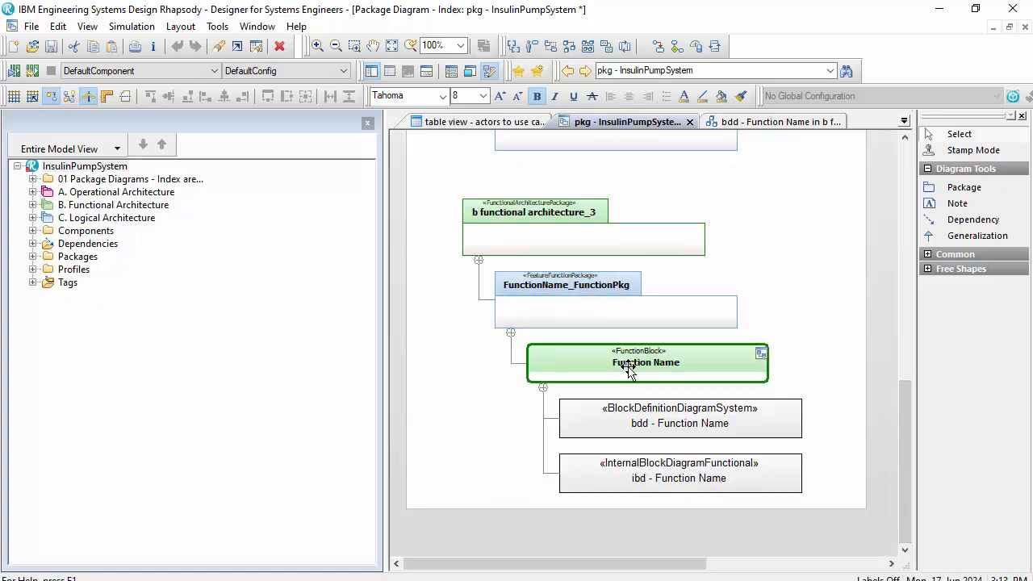
left_click(831, 415)
scroll(817, 398, "up", 1)
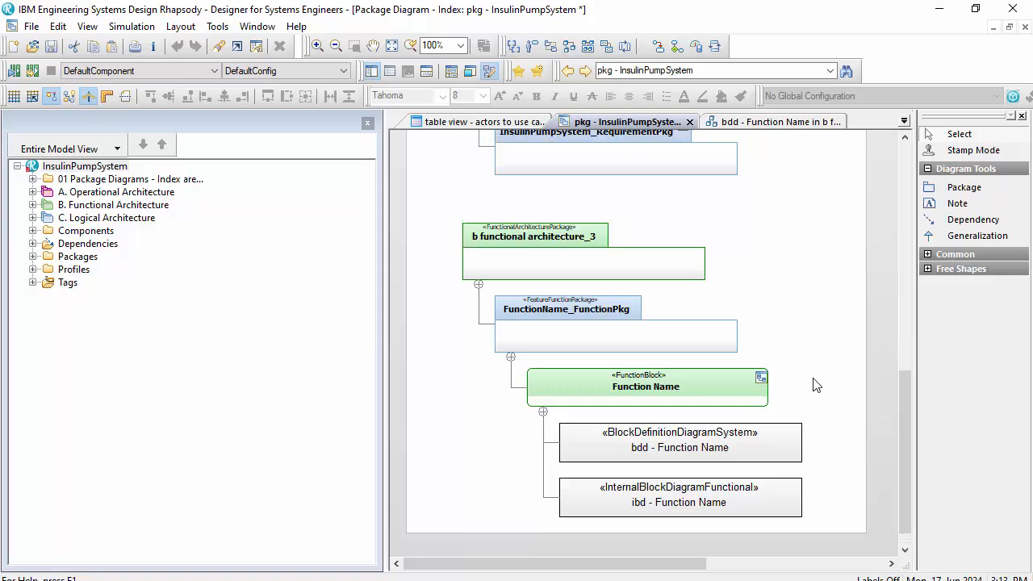
- Set the InsulinPumpSystem project's ShowModelTooltipInGE property to Enhanced
right_click(89, 167)
left_click(119, 141)
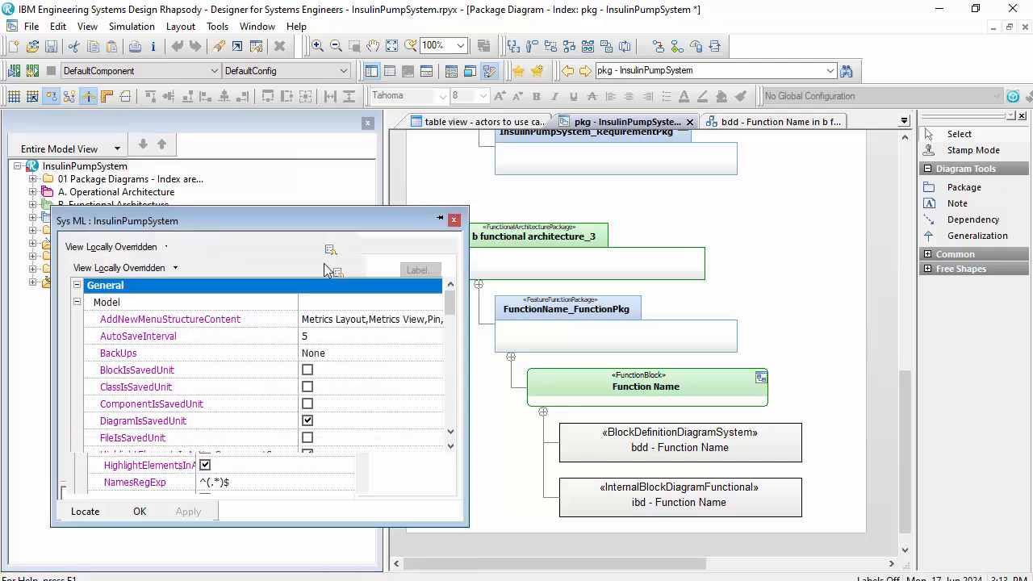
scroll(234, 387, "down", 3)
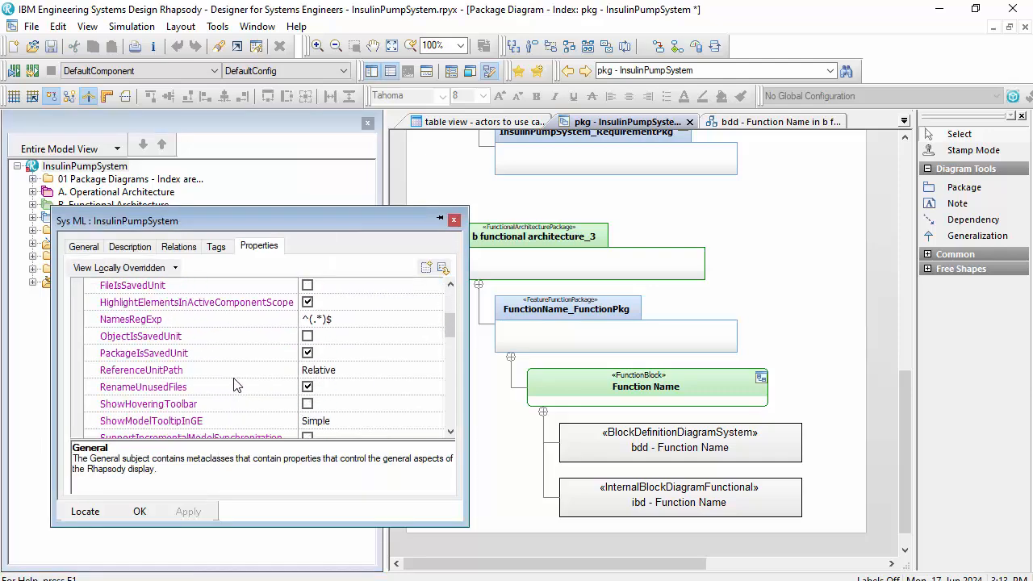
scroll(284, 393, "down", 1)
left_click(321, 387)
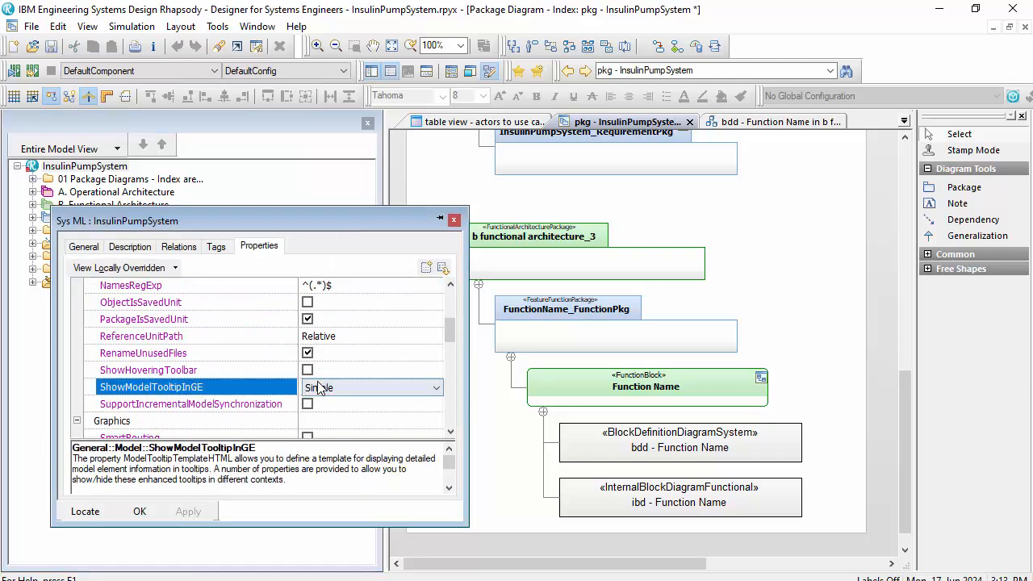
left_click(327, 389)
left_click(330, 403)
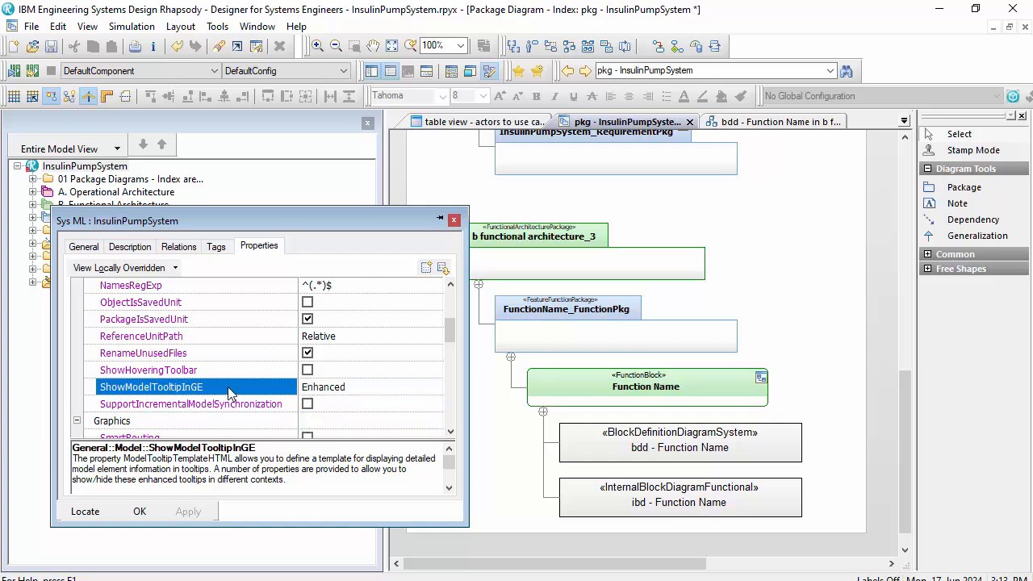
left_click(134, 512)
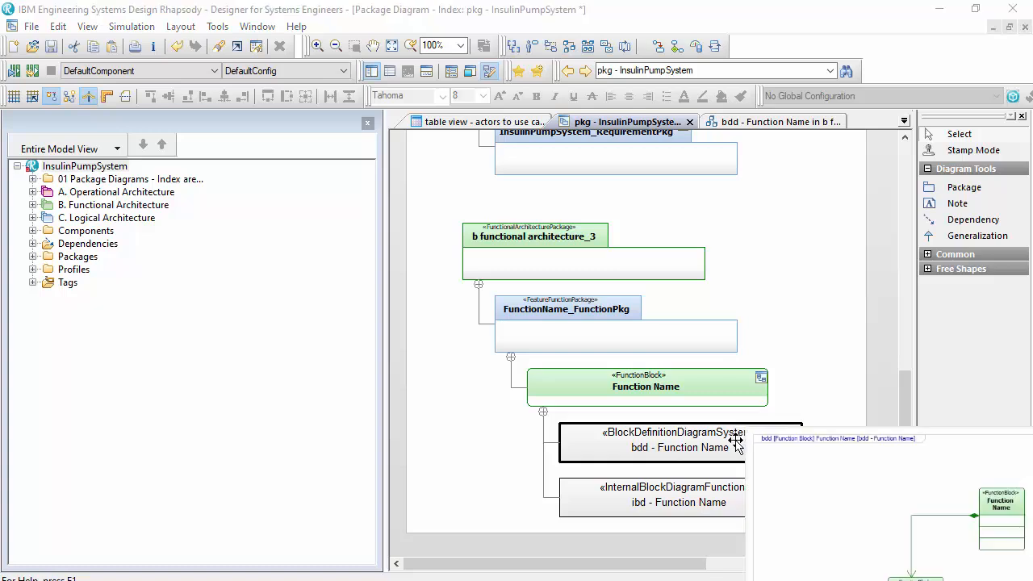
- Preview the diagrams behind the index elements through their tooltips, from the Function Name diagrams up to the operational architecture package
scroll(661, 299, "up", 5)
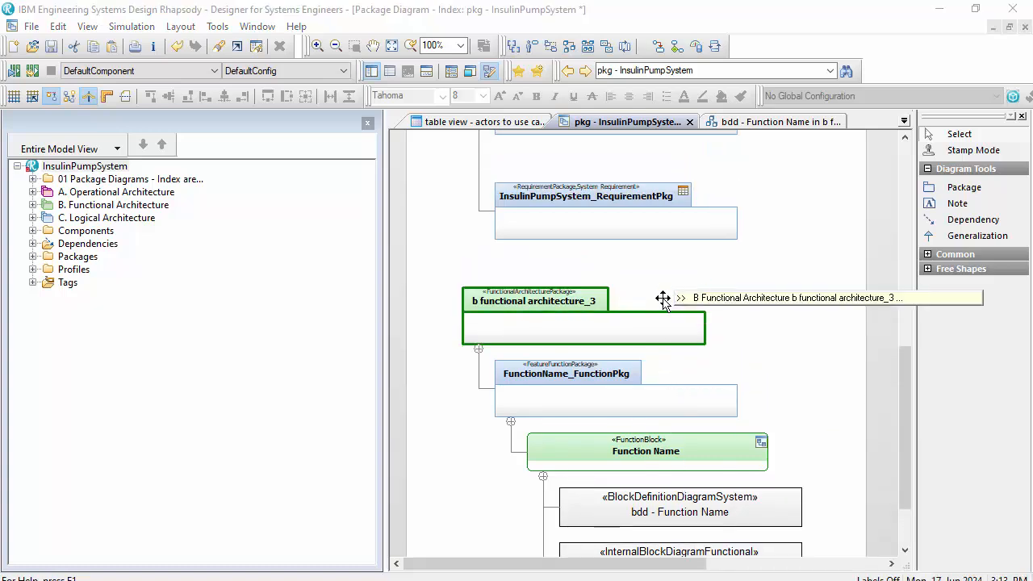
scroll(678, 234, "up", 1)
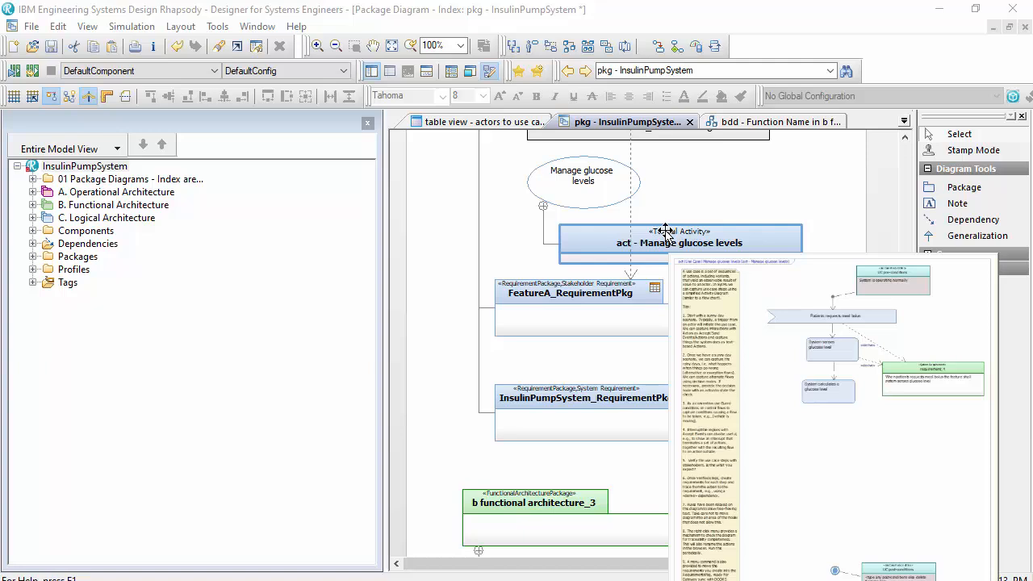
scroll(691, 233, "up", 2)
scroll(692, 233, "up", 2)
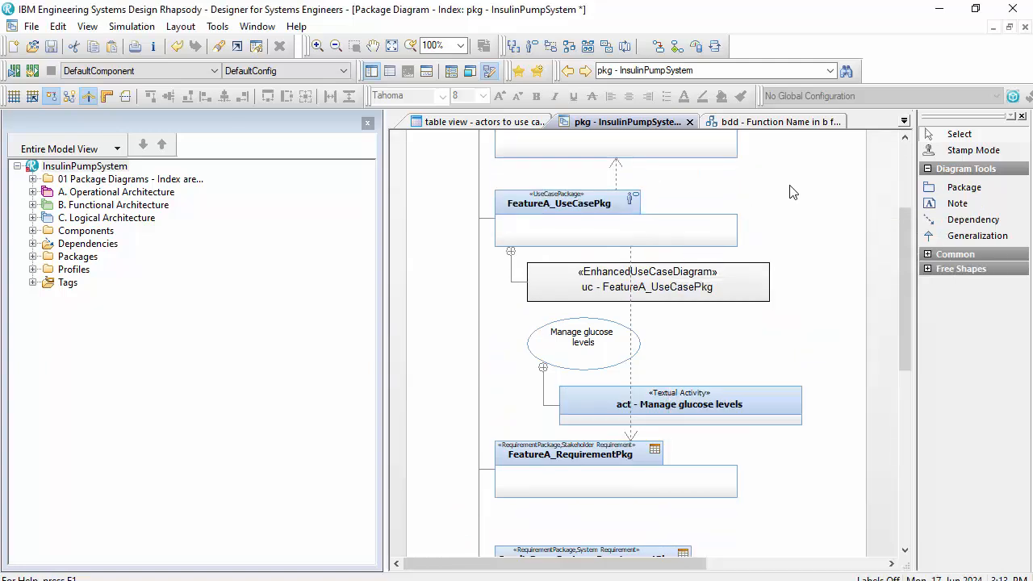
scroll(791, 192, "up", 3)
scroll(791, 191, "up", 1)
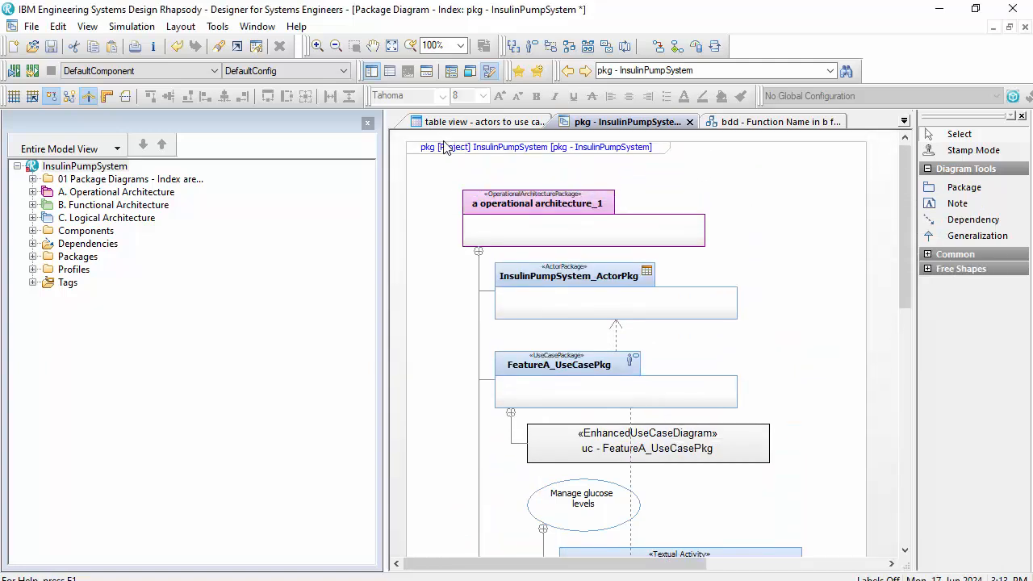
- Expand the package diagrams folder in the model tree and preview pkg - InsulinPumpSystem, checking its sub-elements
left_click(32, 179)
mouse_move(111, 196)
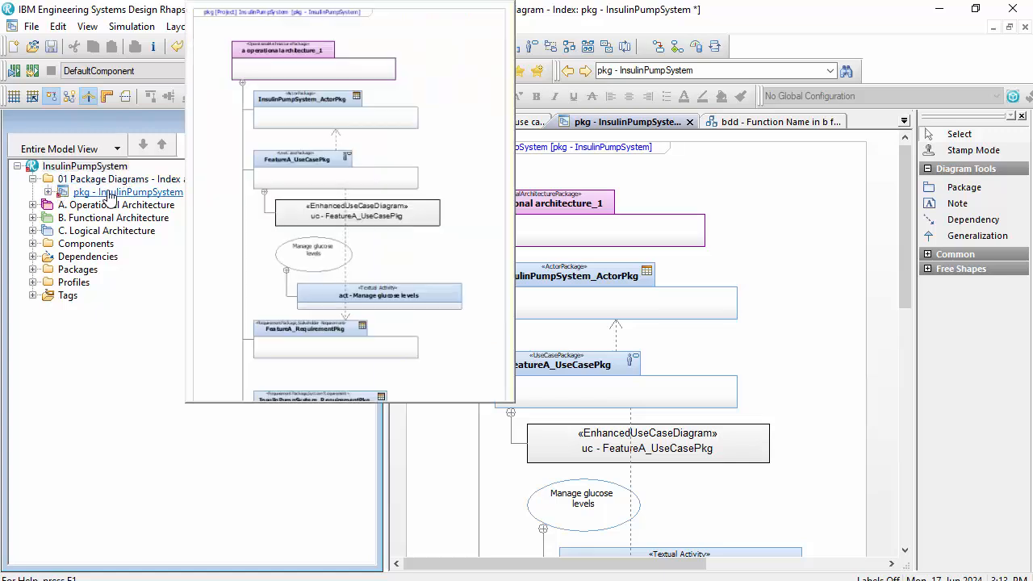
left_click(48, 192)
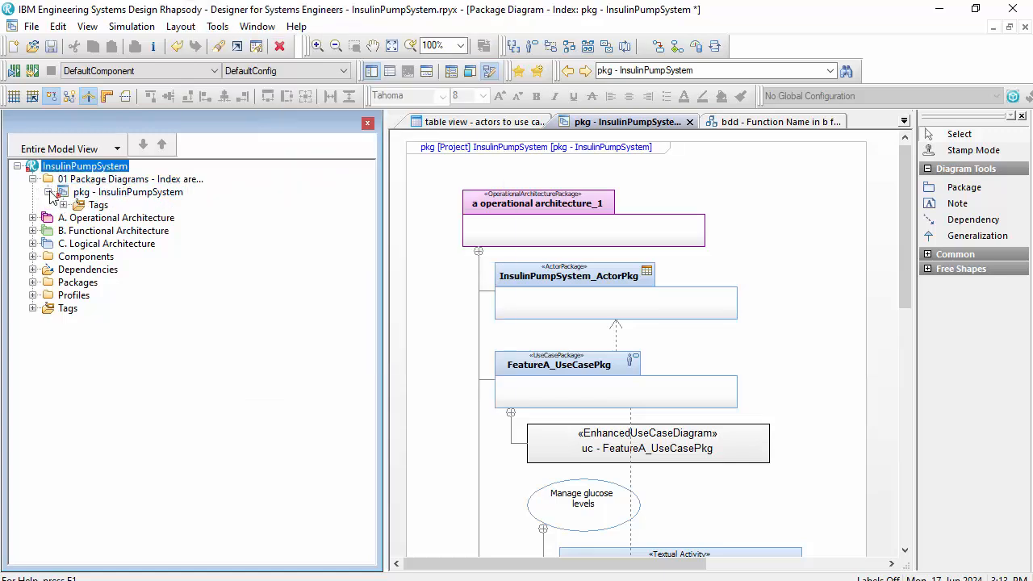
left_click(47, 192)
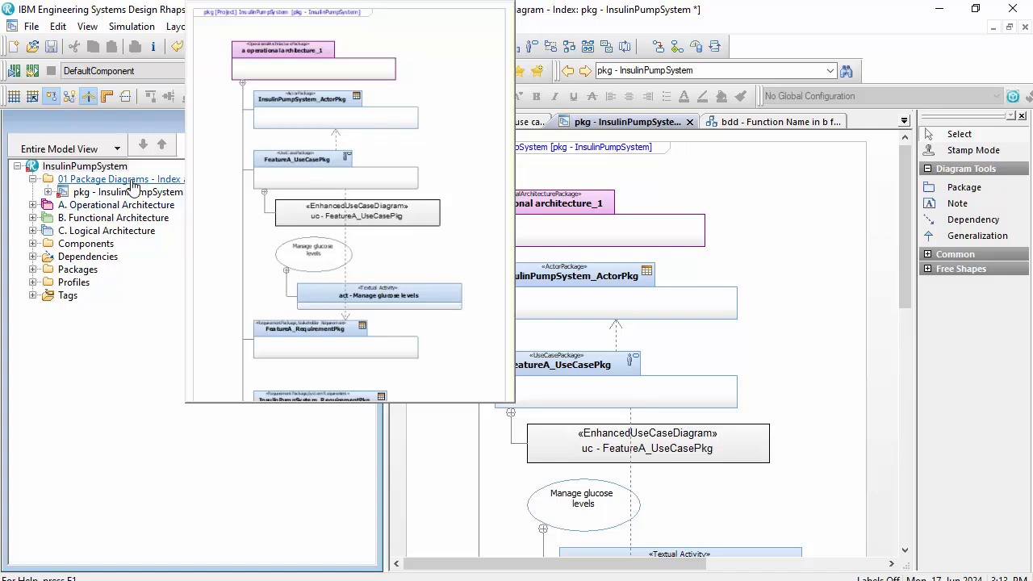
left_click(457, 341)
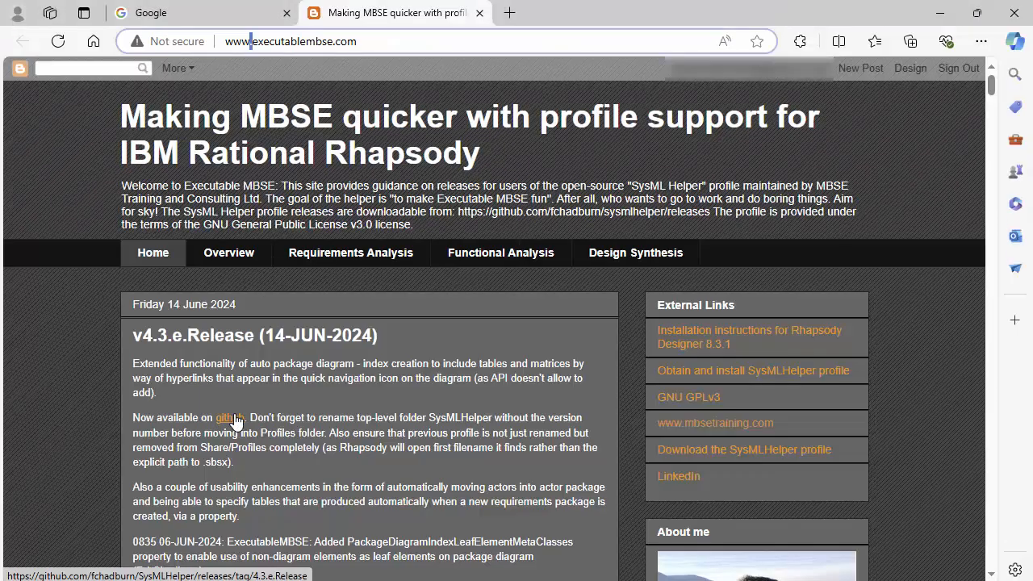
- Switch to the executablembse.com blog in the browser and read through the v4.3.e.Release notes and the blog archive
scroll(307, 404, "down", 4)
scroll(316, 387, "down", 8)
scroll(325, 365, "up", 13)
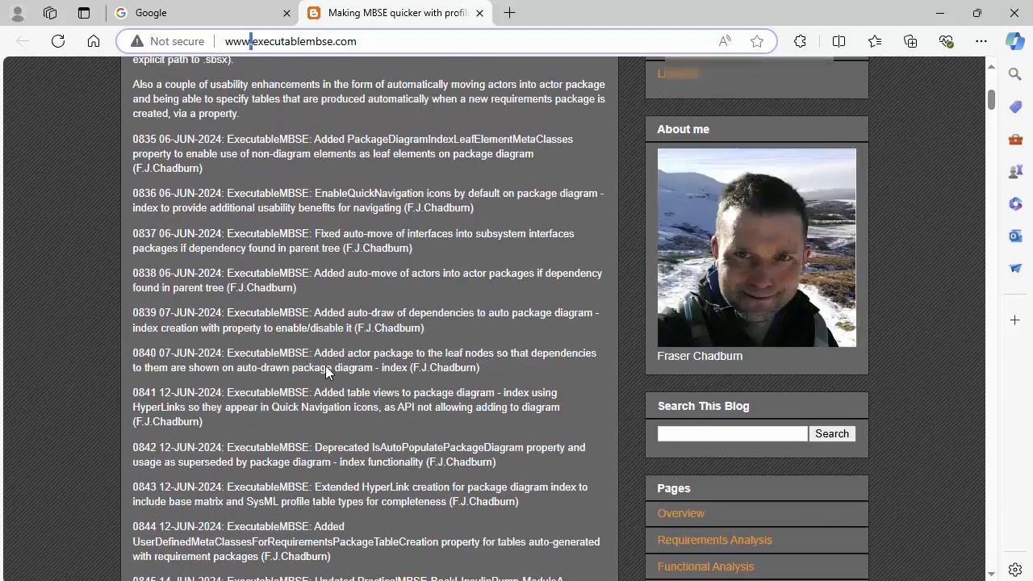
scroll(331, 365, "down", 2)
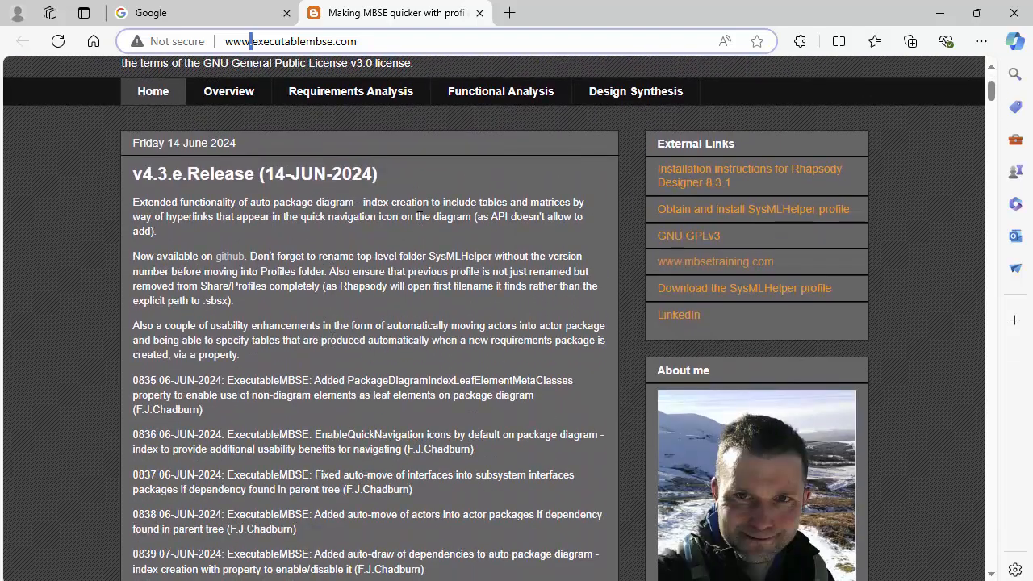
scroll(556, 294, "down", 5)
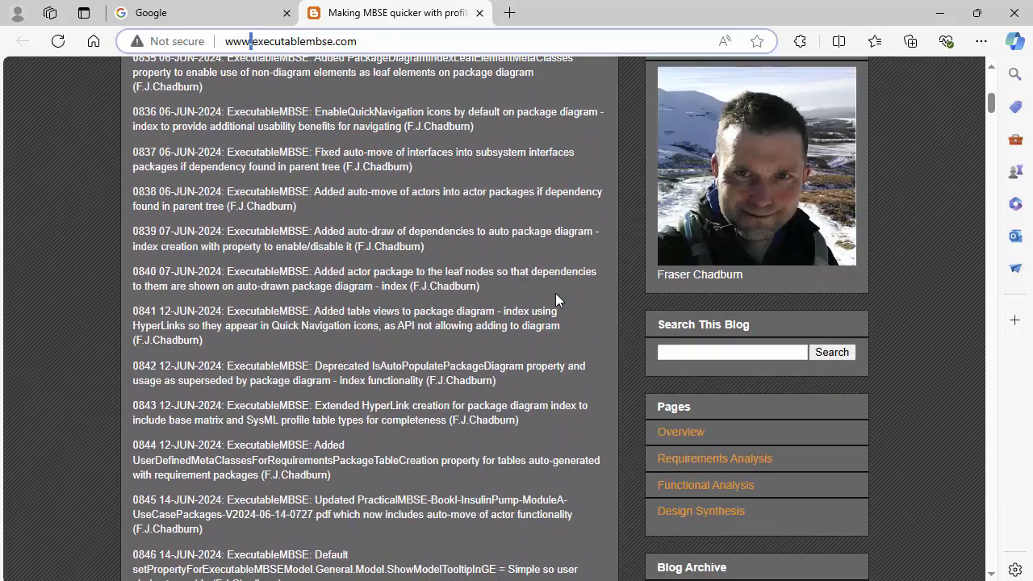
scroll(557, 295, "down", 5)
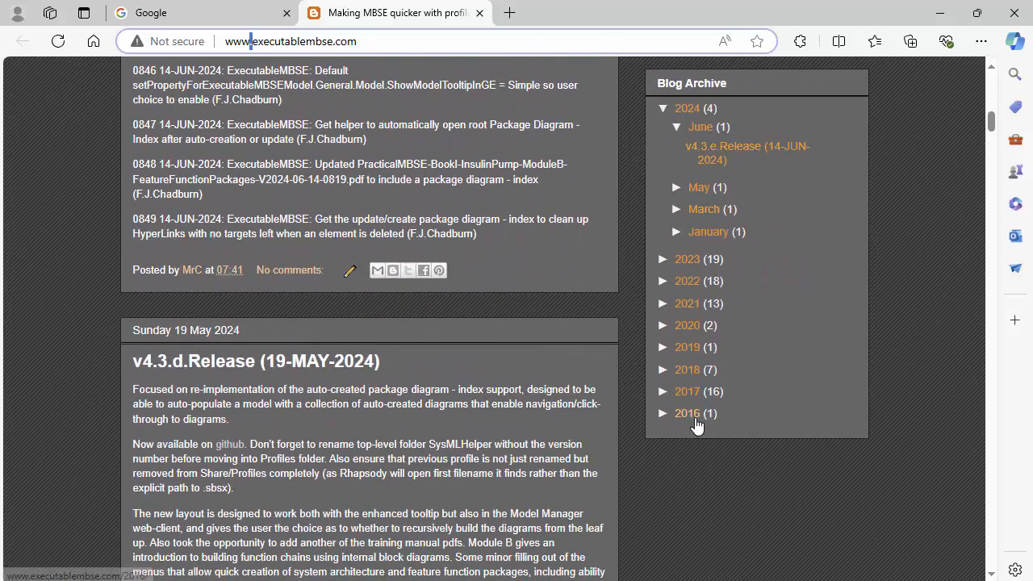
scroll(694, 422, "up", 10)
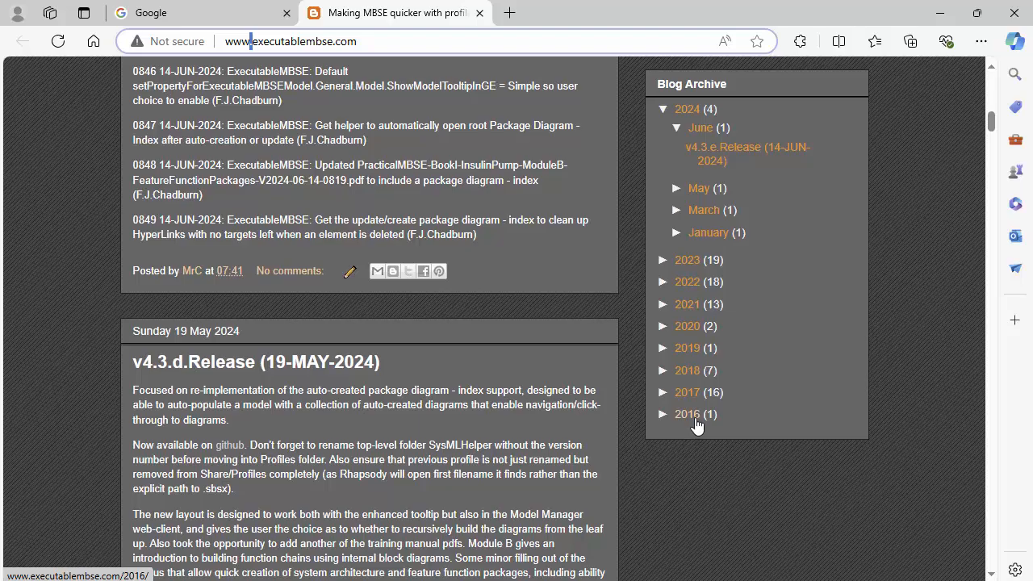